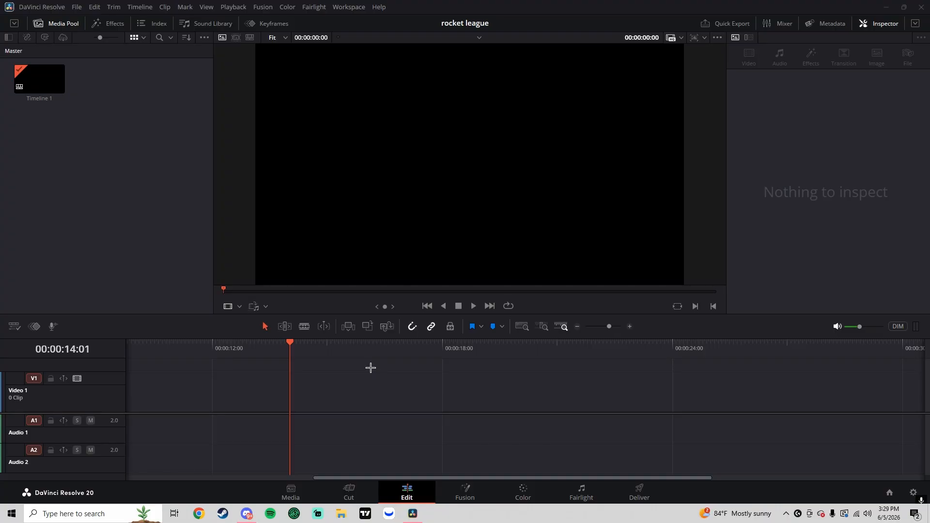
Import the Chief Keef - Save Me [Official Audio] MP3 from Downloads into the media pool
{"action": "left_click", "coordinate": [77, 7]}
{"action": "left_click", "coordinate": [35, 110]}
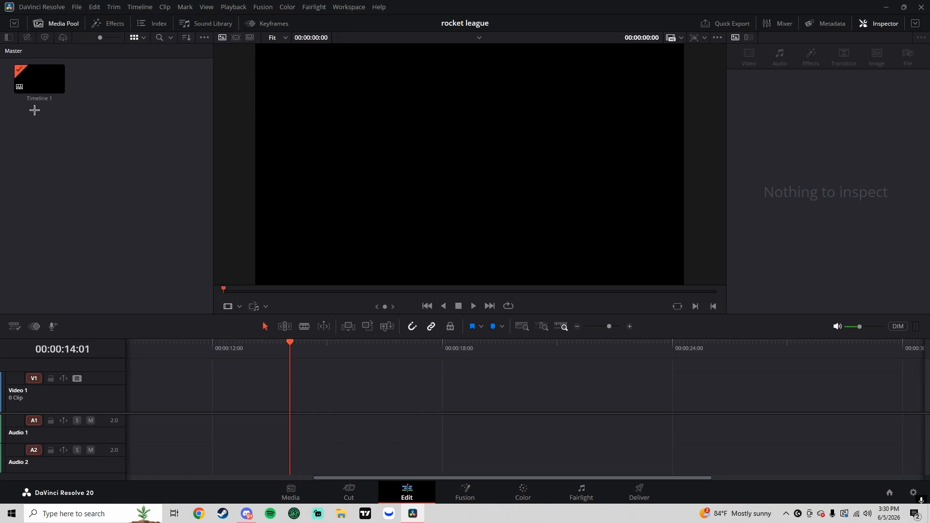
{"action": "left_click", "coordinate": [76, 9]}
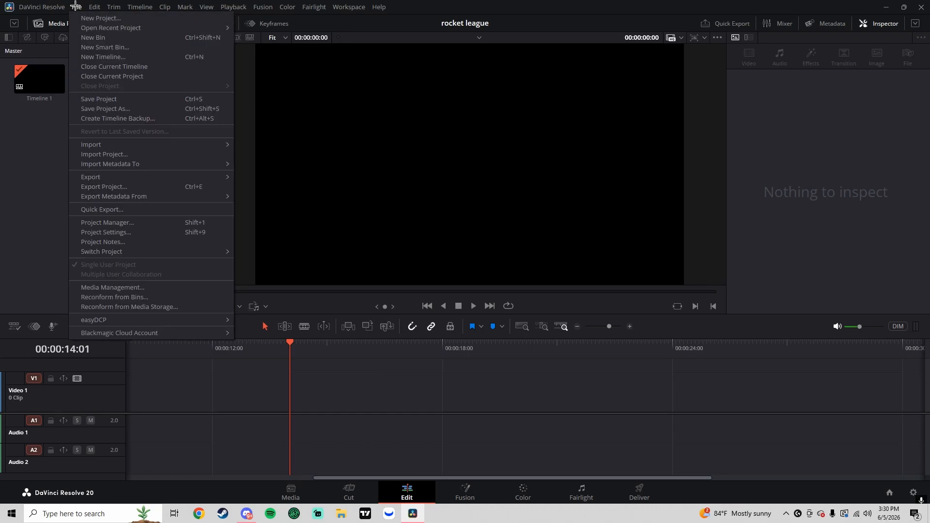
{"action": "mouse_move", "coordinate": [105, 144]}
{"action": "left_click", "coordinate": [262, 153]}
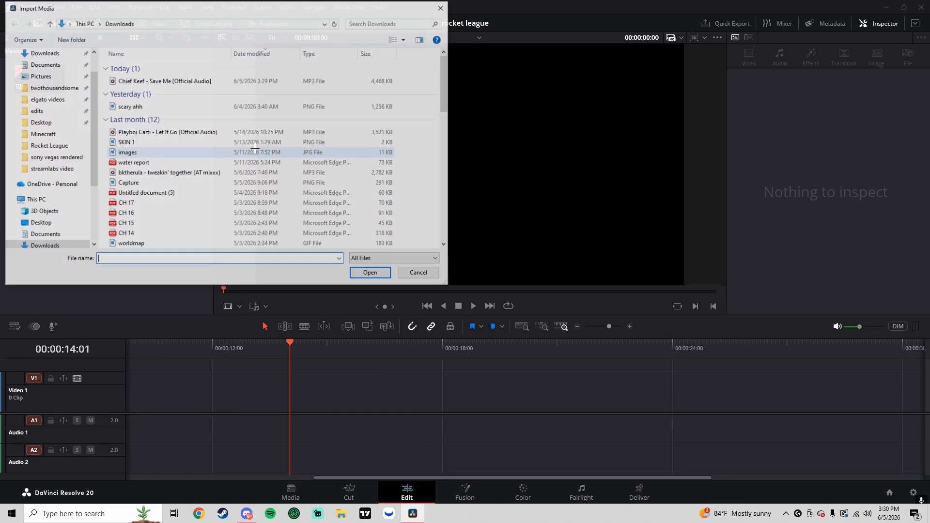
{"action": "left_click", "coordinate": [174, 78]}
{"action": "key", "text": "Return"}
Import the doub tap.mp4 gameplay video into the media pool
{"action": "left_click", "coordinate": [76, 7]}
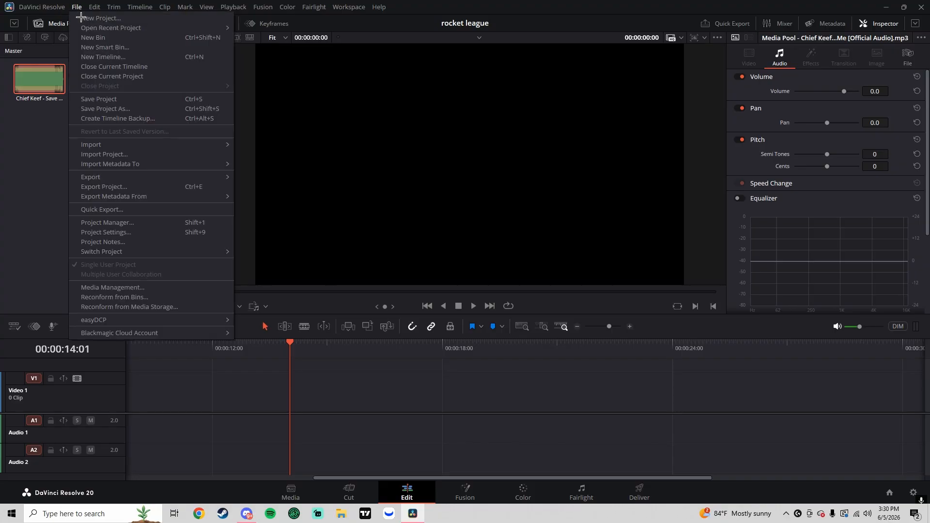
{"action": "mouse_move", "coordinate": [105, 145]}
{"action": "left_click", "coordinate": [256, 155]}
{"action": "double_click", "coordinate": [224, 232]}
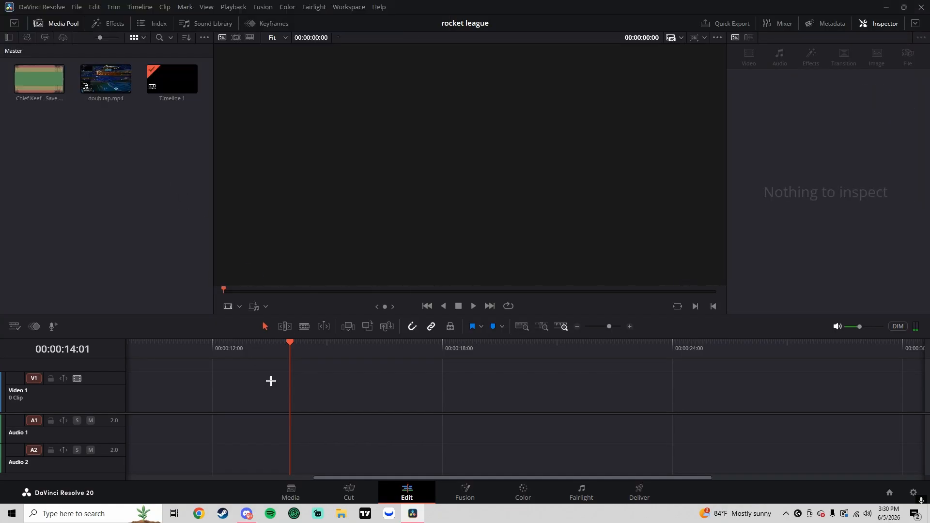
Review the timeline resolution and frame rate in the project's master settings without changing them
{"action": "left_click", "coordinate": [75, 9]}
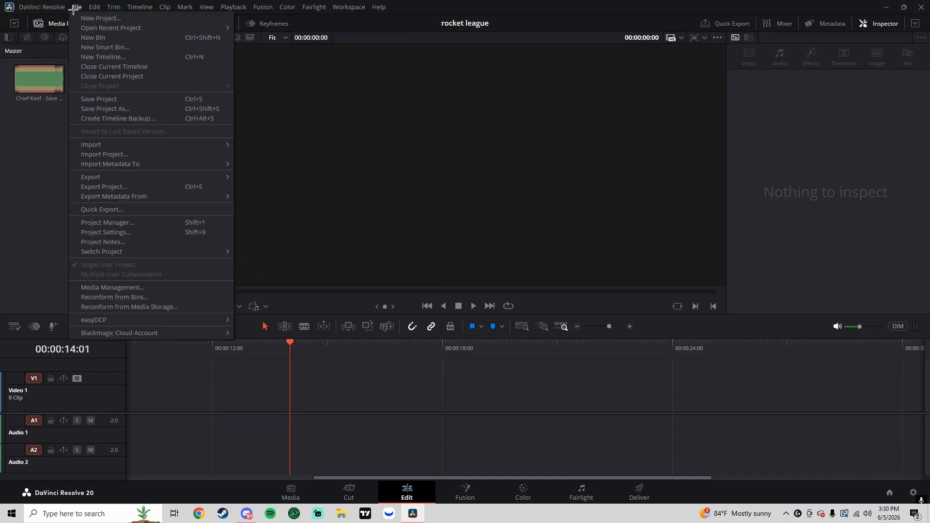
{"action": "left_click", "coordinate": [107, 233]}
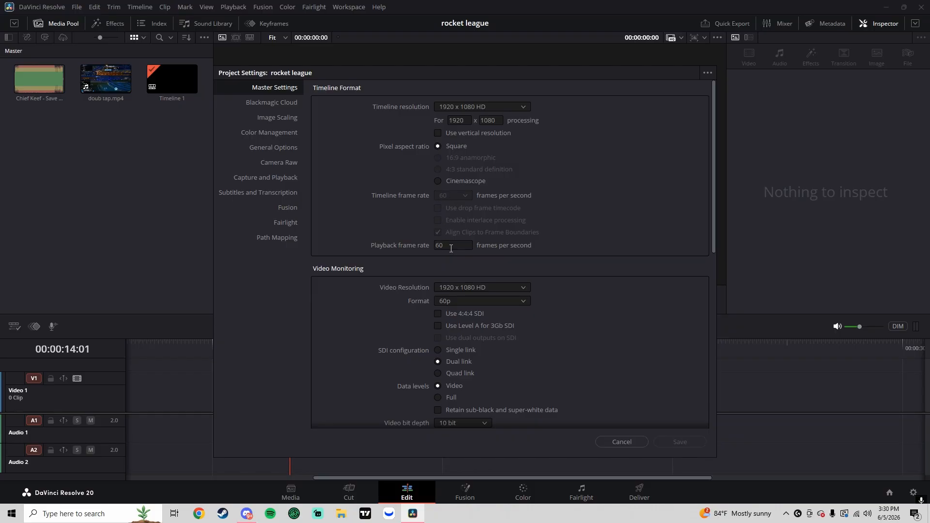
{"action": "left_click", "coordinate": [623, 442]}
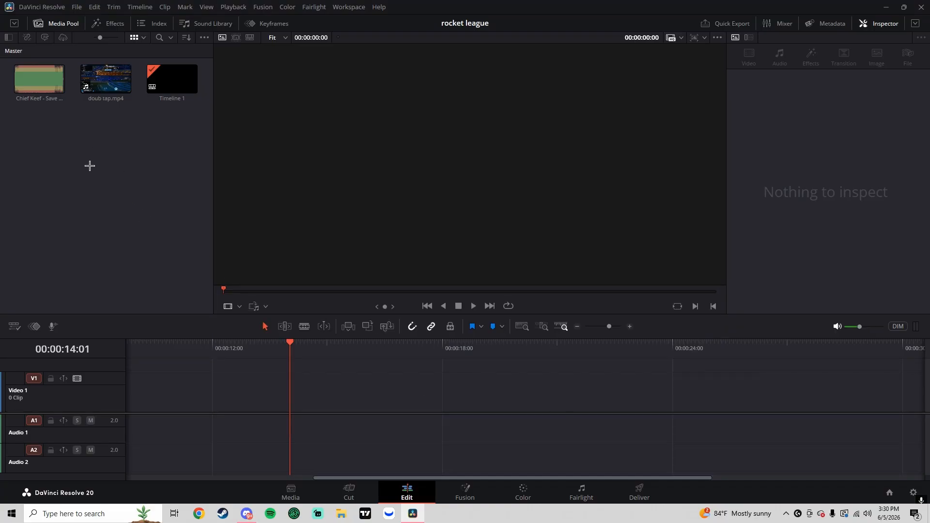
Generate proxy media for the imported song and the doub tap.mp4 clip
{"action": "left_click_drag", "start_coordinate": [90, 162], "coordinate": [52, 88]}
{"action": "right_click", "coordinate": [52, 90]}
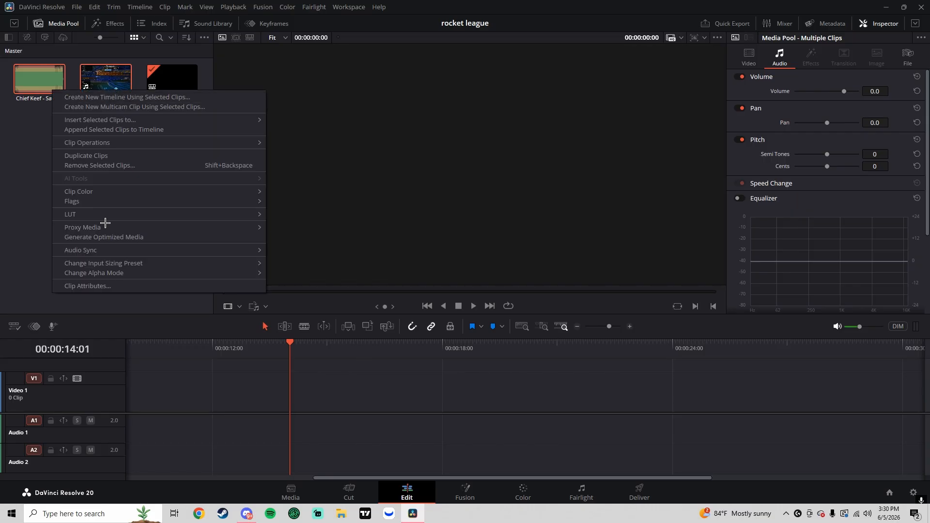
{"action": "mouse_move", "coordinate": [107, 229]}
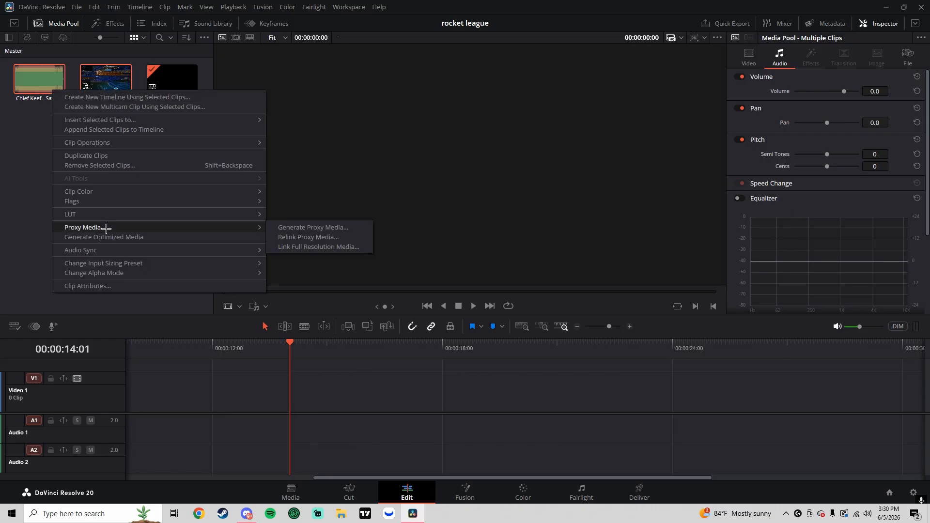
{"action": "left_click", "coordinate": [311, 228]}
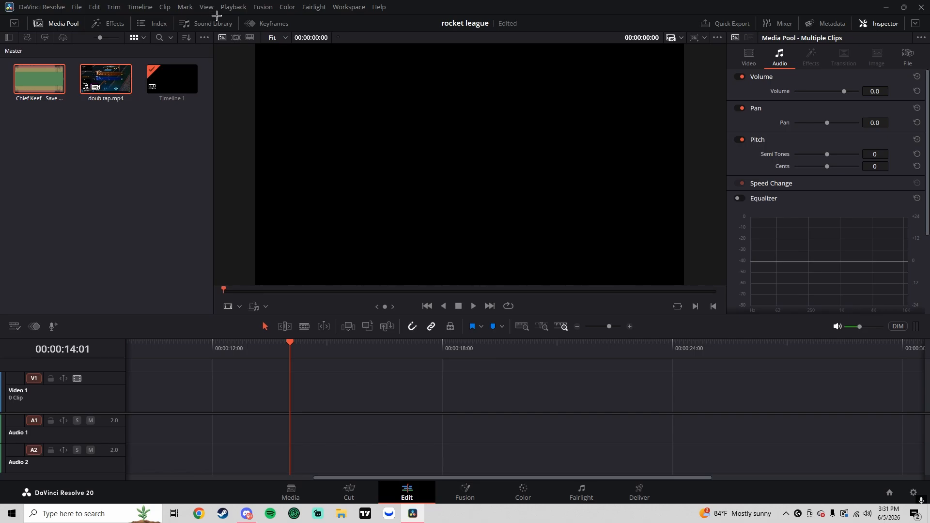
Set proxy handling to Prefer Proxies and clear the media pool selection
{"action": "left_click", "coordinate": [227, 5]}
{"action": "mouse_move", "coordinate": [301, 28]}
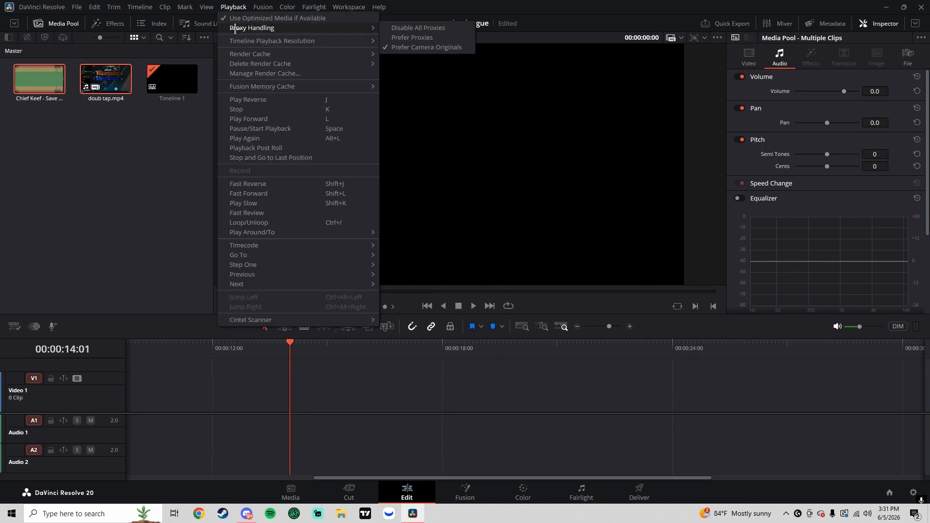
{"action": "left_click", "coordinate": [395, 37]}
{"action": "left_click", "coordinate": [92, 167]}
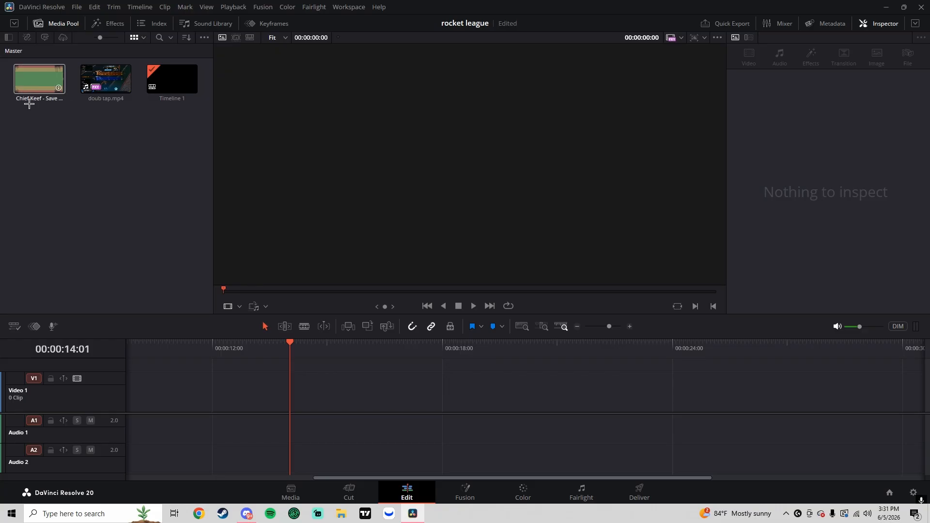
Place the doub tap.mp4 clip on Video 1 at the start of the timeline
{"action": "left_click_drag", "start_coordinate": [103, 84], "coordinate": [117, 385]}
{"action": "left_click", "coordinate": [351, 498]}
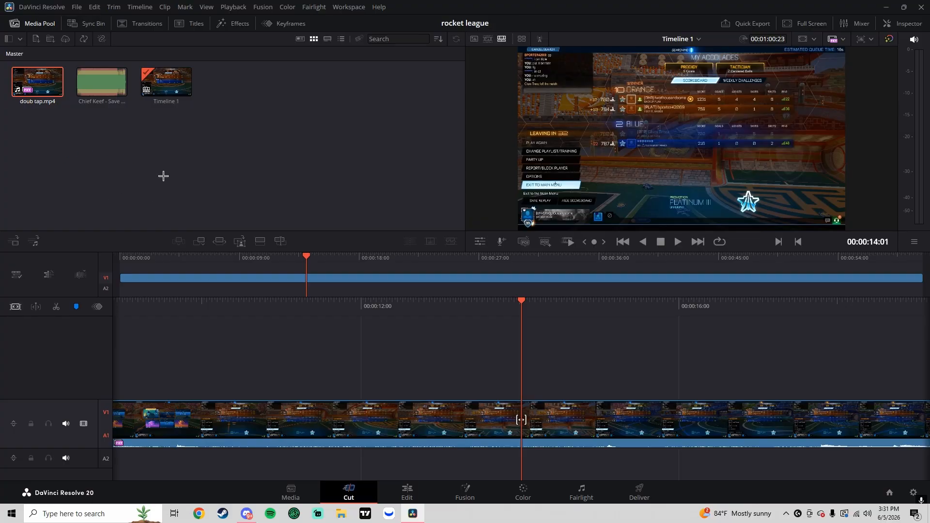
{"action": "left_click", "coordinate": [290, 493]}
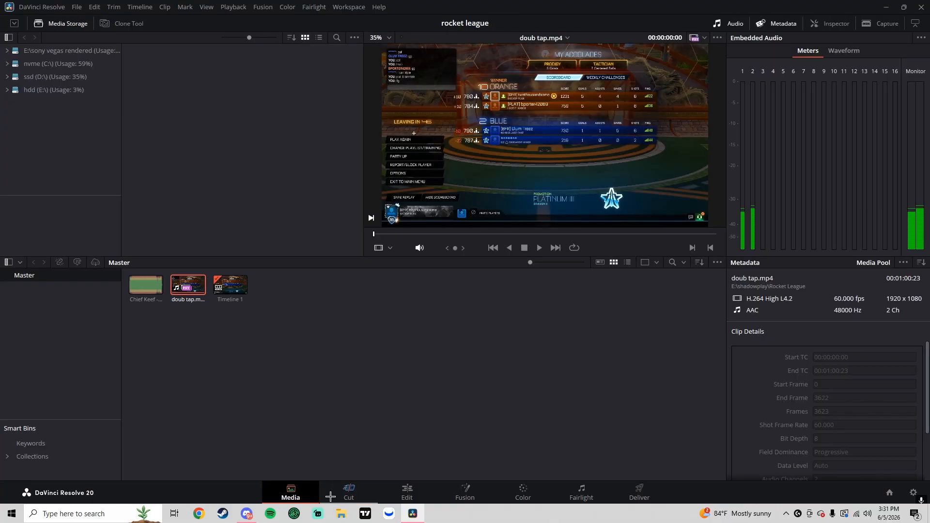
{"action": "left_click", "coordinate": [344, 496]}
{"action": "left_click", "coordinate": [398, 494]}
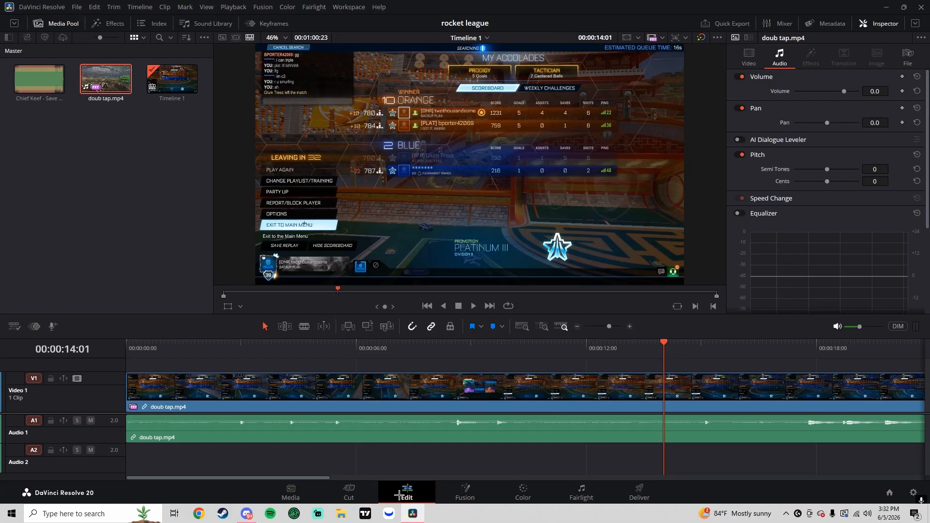
Unlink the doub tap.mp4 clip's audio from its video and delete the audio from Audio 1
{"action": "left_click", "coordinate": [327, 436]}
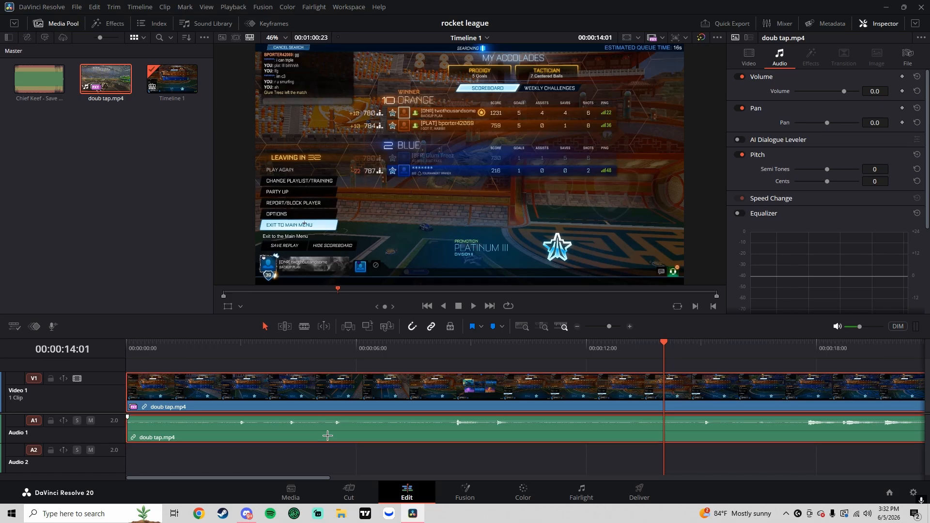
{"action": "left_click_drag", "start_coordinate": [610, 326], "coordinate": [606, 327]}
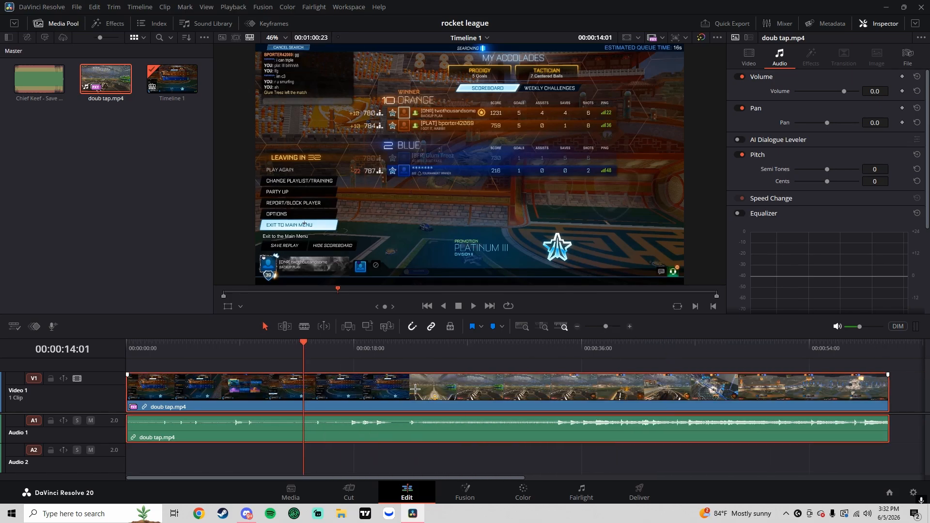
{"action": "right_click", "coordinate": [221, 420]}
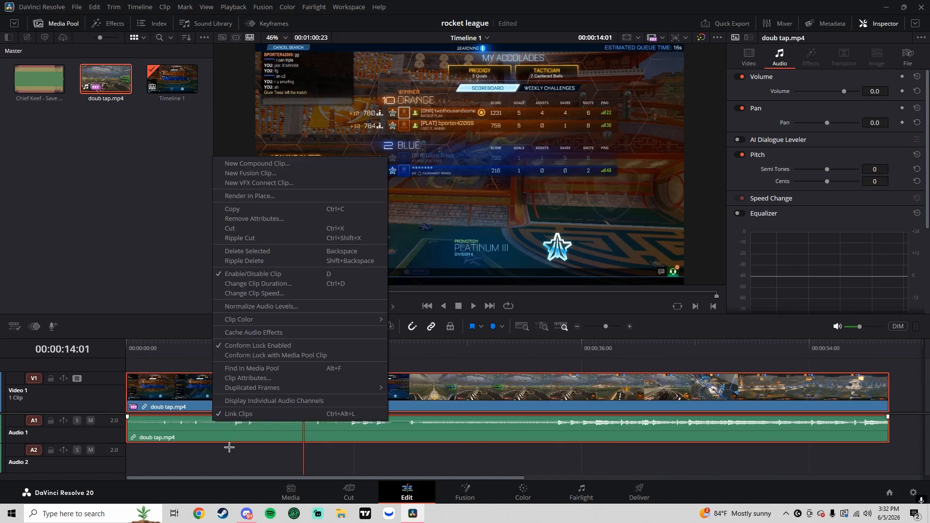
{"action": "left_click", "coordinate": [235, 415]}
{"action": "left_click", "coordinate": [253, 435]}
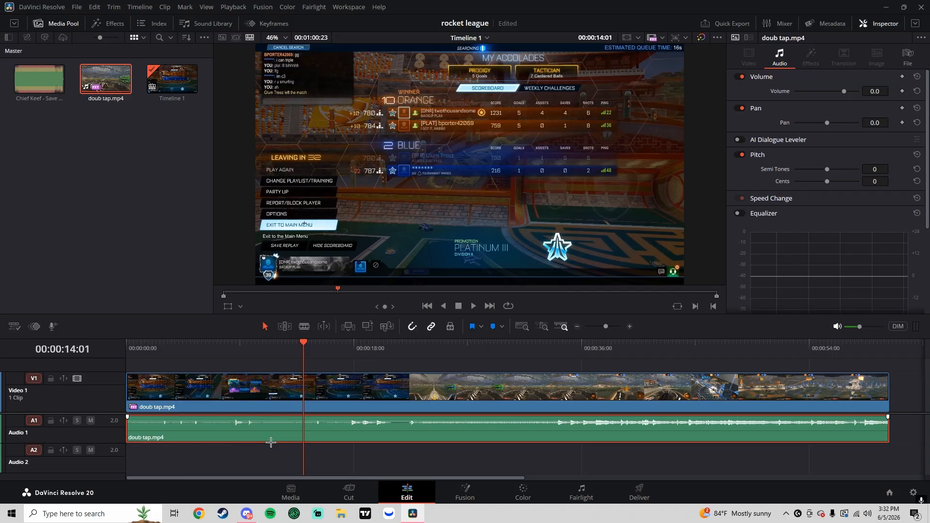
{"action": "key", "text": "Delete"}
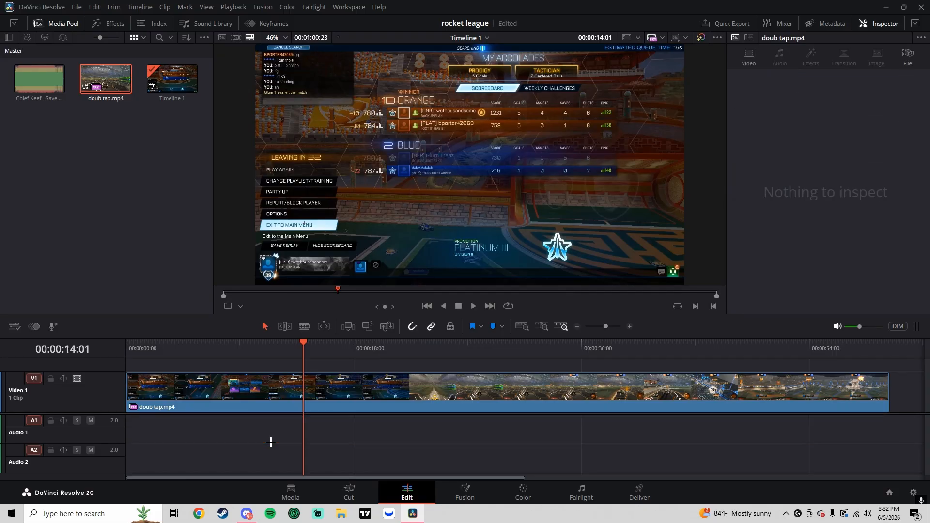
Place the Chief Keef song on Audio 1 at the start of the timeline and play it back to find the drop
{"action": "scroll", "coordinate": [532, 356], "scroll_direction": "down", "scroll_amount": 1}
{"action": "left_click_drag", "start_coordinate": [39, 80], "coordinate": [116, 426]}
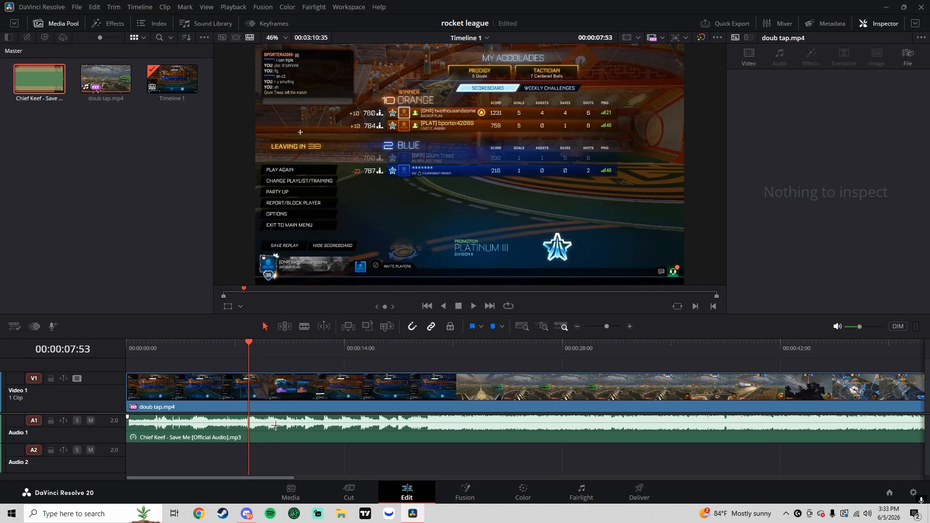
{"action": "key", "text": "space"}
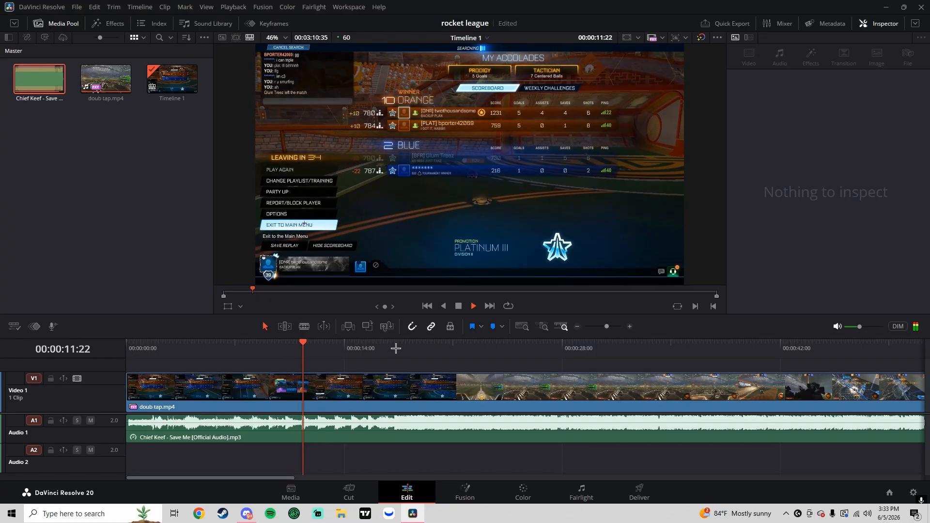
{"action": "key", "text": "space"}
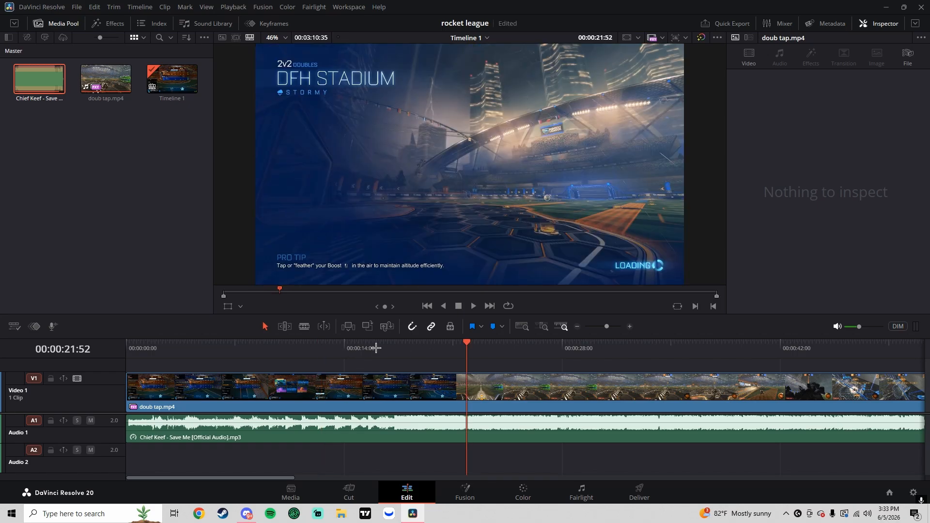
{"action": "mouse_move", "coordinate": [376, 348]}
{"action": "left_mouse_down"}
{"action": "mouse_move", "coordinate": [272, 346]}
{"action": "mouse_move", "coordinate": [738, 346]}
{"action": "mouse_move", "coordinate": [381, 348]}
{"action": "mouse_move", "coordinate": [371, 359]}
{"action": "left_mouse_up"}
Mute Audio 1 and play the doub tap.mp4 clip around the goal near 00:00:47
{"action": "left_click", "coordinate": [91, 450]}
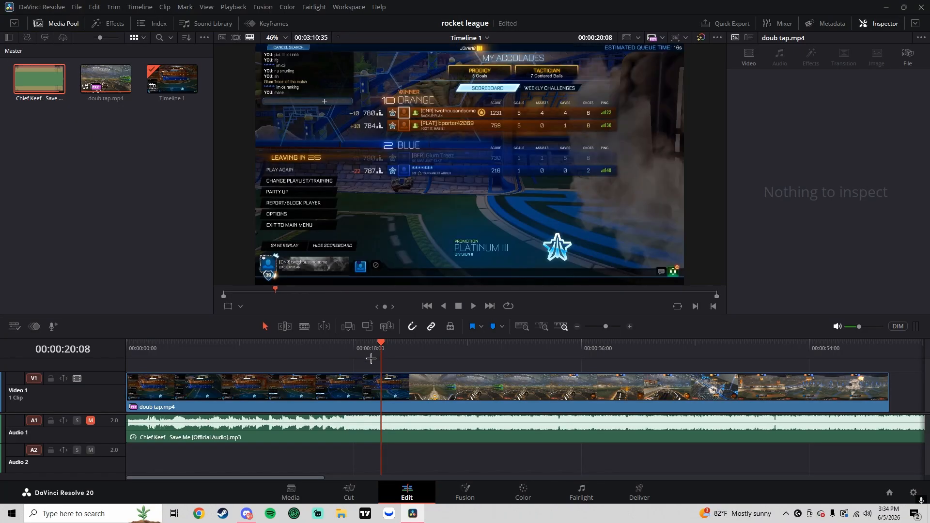
{"action": "left_click_drag", "start_coordinate": [580, 351], "coordinate": [727, 349]}
{"action": "key", "text": "space"}
{"action": "key", "text": "space"}
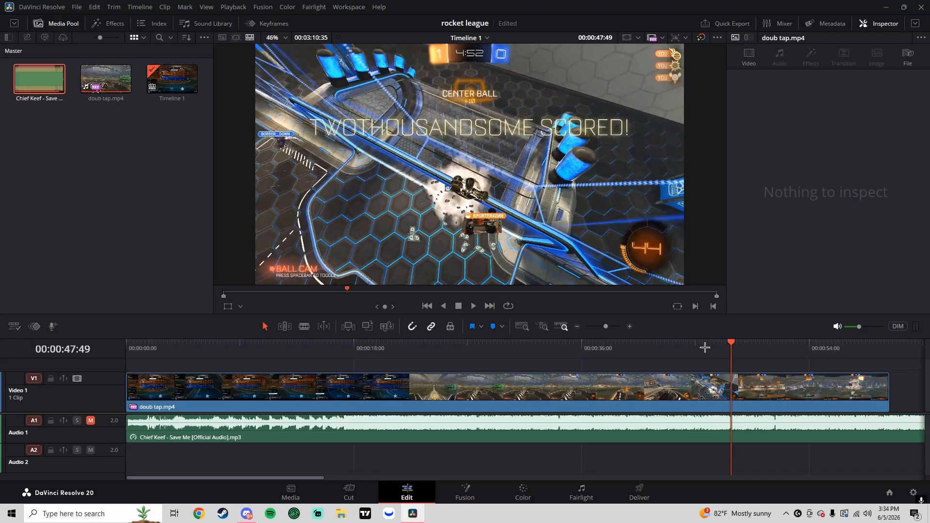
{"action": "left_click", "coordinate": [706, 348]}
{"action": "key", "text": "space"}
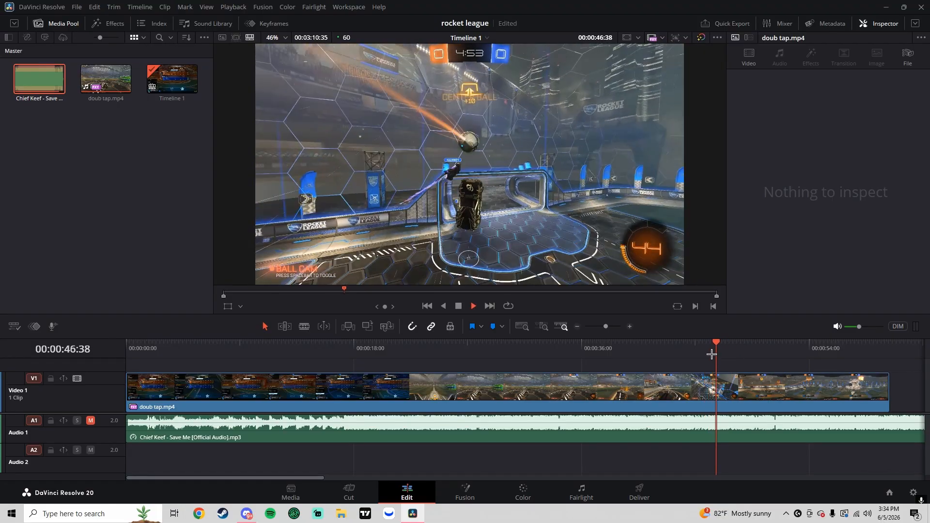
Split the doub tap.mp4 clip at 00:00:47:44, the exact frame where the goal is scored
{"action": "key", "text": "Left"}
{"action": "key", "text": "Left"}
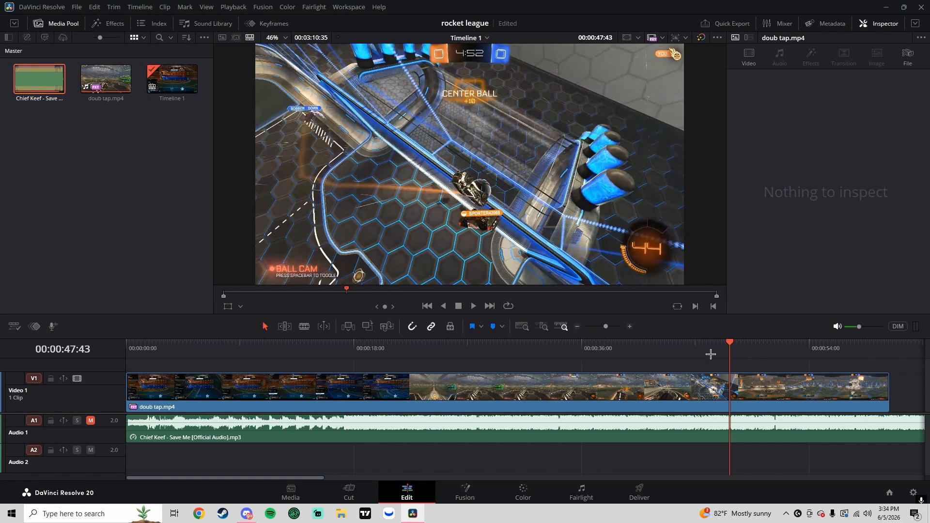
{"action": "key", "text": "Right"}
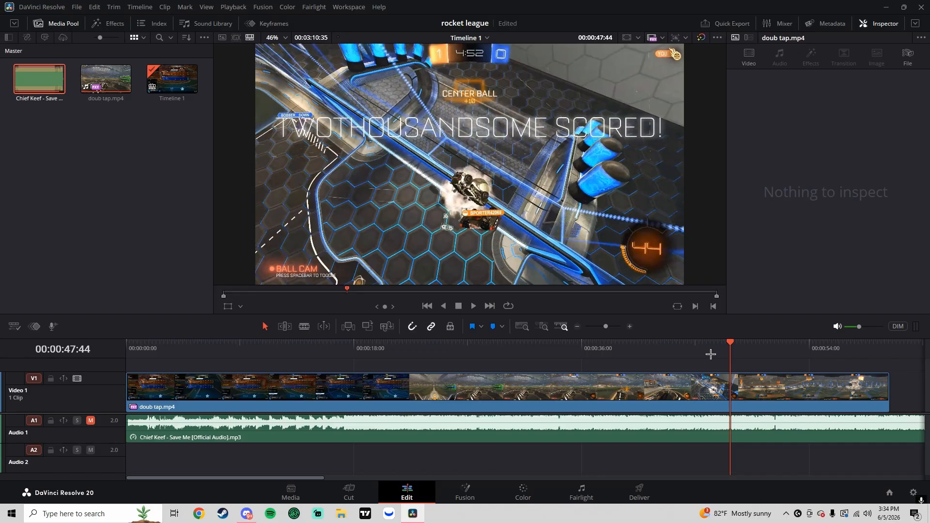
{"action": "key", "text": "Left"}
{"action": "key", "text": "Right"}
{"action": "key", "text": "Left"}
{"action": "key", "text": "Right"}
{"action": "key", "text": "Left"}
{"action": "key", "text": "Right"}
{"action": "left_click", "coordinate": [732, 395]}
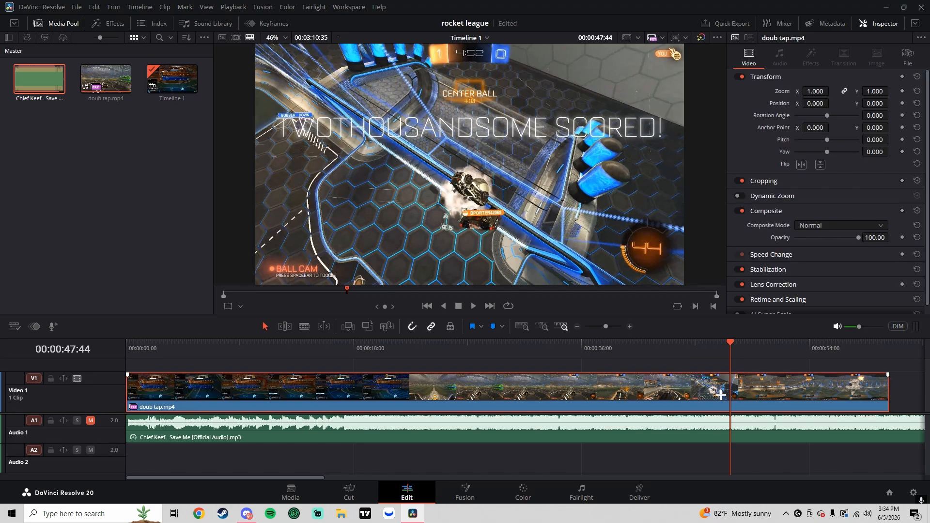
{"action": "key", "text": "ctrl+b"}
Move the pre-goal part of the clip behind the goal part on Video 1, leaving a gap between them
{"action": "left_click_drag", "start_coordinate": [605, 327], "coordinate": [603, 327]}
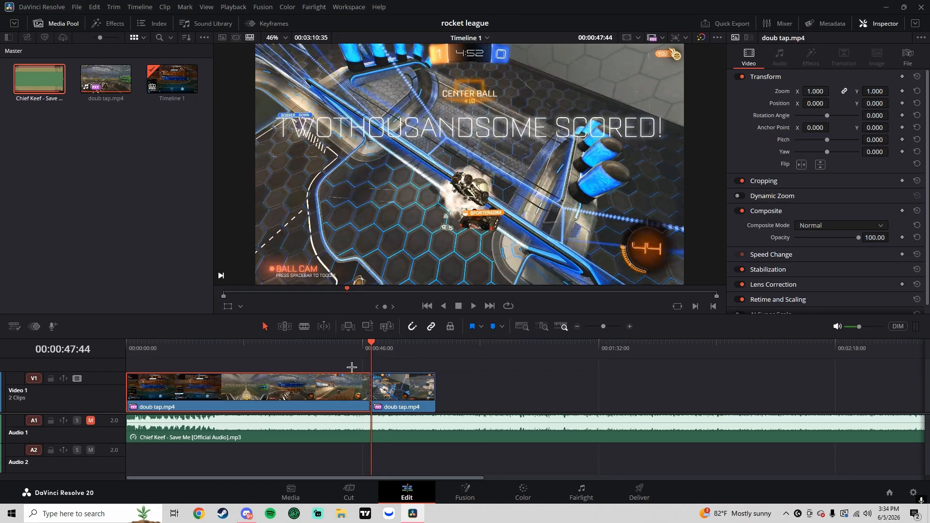
{"action": "left_click_drag", "start_coordinate": [249, 386], "coordinate": [642, 390]}
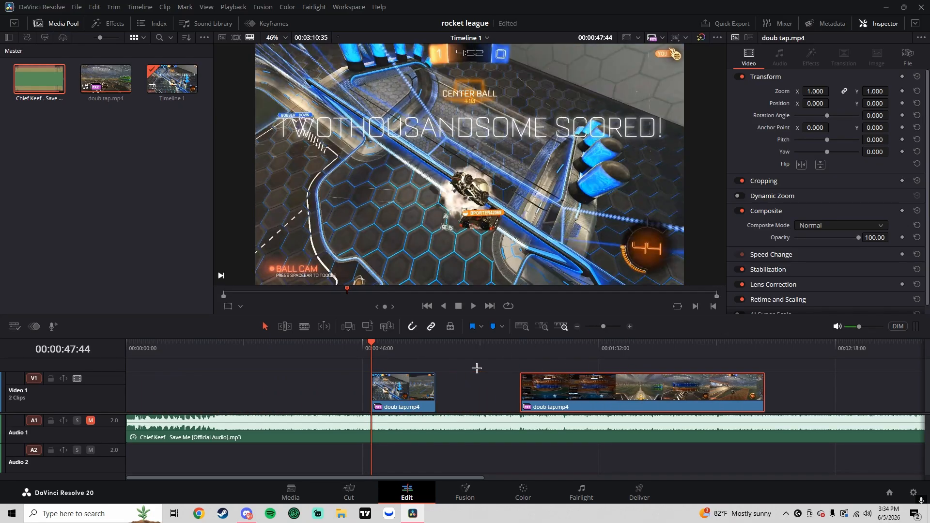
Unmute Audio 1 and move the goal part of doub tap.mp4 on Video 1 close to the song's drop, near 00:00:18
{"action": "left_click", "coordinate": [210, 350]}
{"action": "left_click_drag", "start_coordinate": [604, 326], "coordinate": [607, 327]}
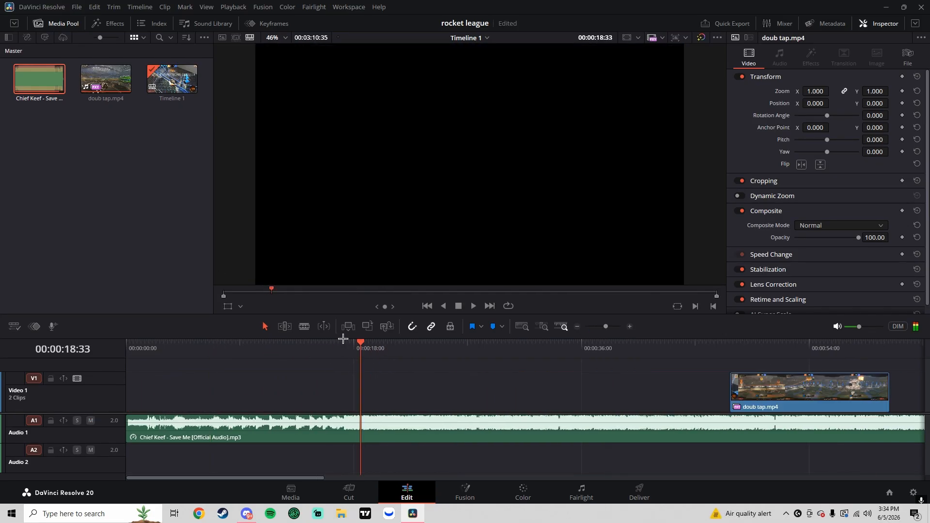
{"action": "left_click_drag", "start_coordinate": [343, 339], "coordinate": [348, 340]}
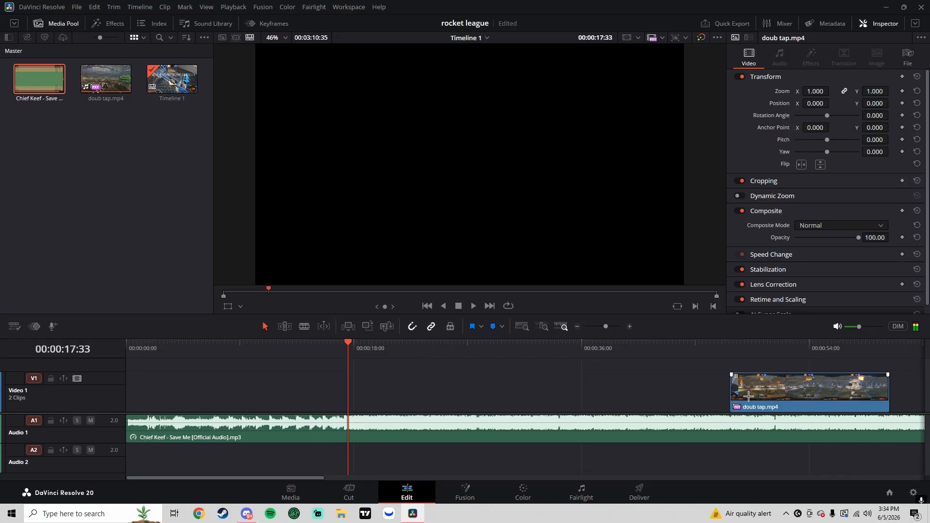
{"action": "left_click_drag", "start_coordinate": [749, 396], "coordinate": [374, 397]}
Raise the playback volume to -17 dB and play the song around 00:00:17 to locate the drop
{"action": "left_click_drag", "start_coordinate": [345, 341], "coordinate": [340, 340]}
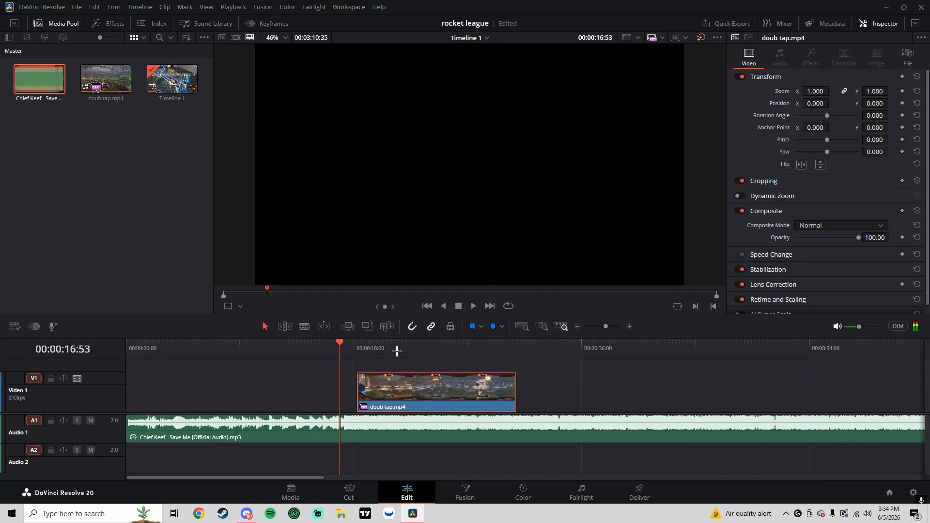
{"action": "left_click_drag", "start_coordinate": [605, 326], "coordinate": [611, 327]}
{"action": "left_click_drag", "start_coordinate": [860, 327], "coordinate": [865, 327]}
{"action": "key", "text": "space"}
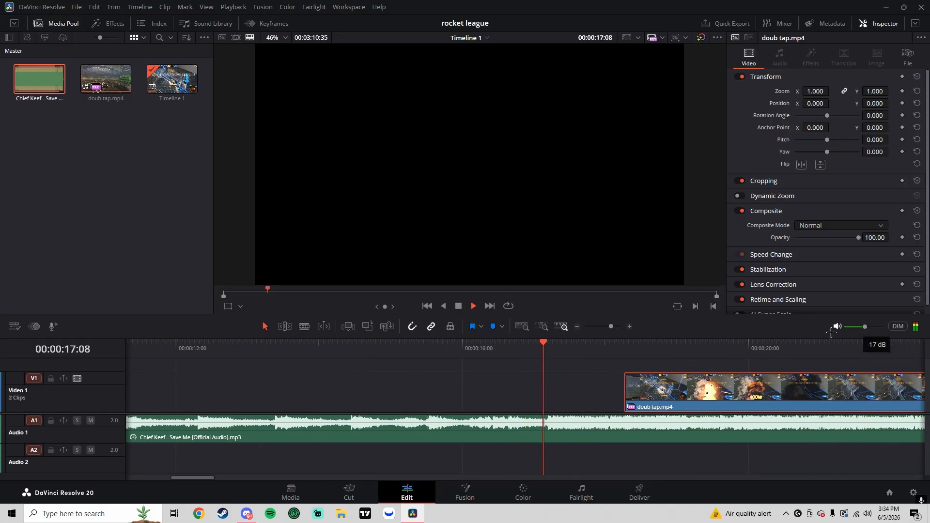
{"action": "left_click_drag", "start_coordinate": [549, 345], "coordinate": [536, 347]}
{"action": "left_click_drag", "start_coordinate": [611, 326], "coordinate": [613, 326]}
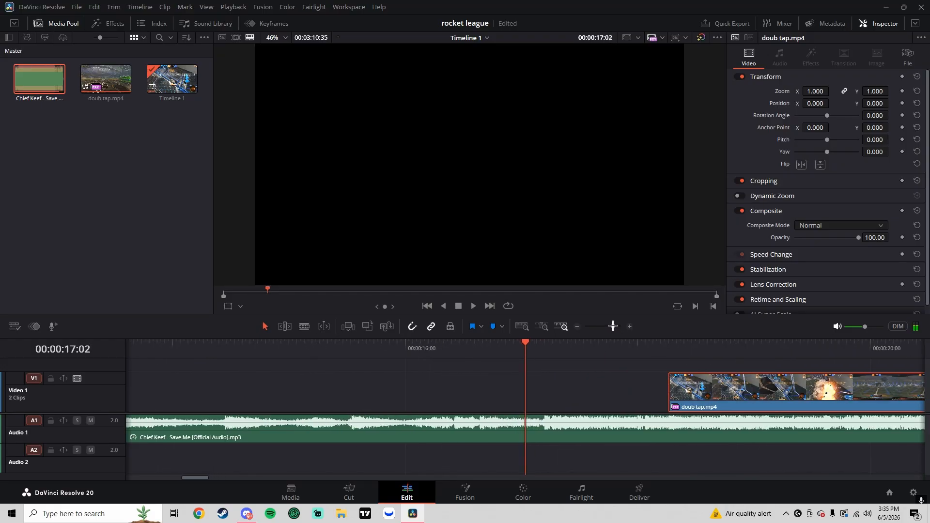
Examine the beats leading up to the drop in the song's waveform, at 00:00:14:26 and 00:00:15:32
{"action": "left_click", "coordinate": [493, 343]}
{"action": "left_click", "coordinate": [224, 347]}
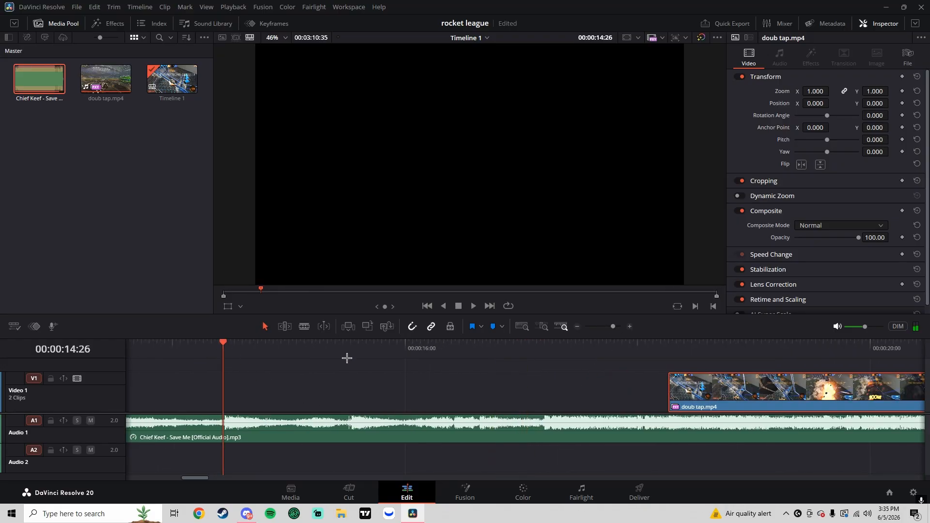
{"action": "left_click_drag", "start_coordinate": [191, 478], "coordinate": [186, 479]}
{"action": "left_click_drag", "start_coordinate": [269, 345], "coordinate": [400, 344]}
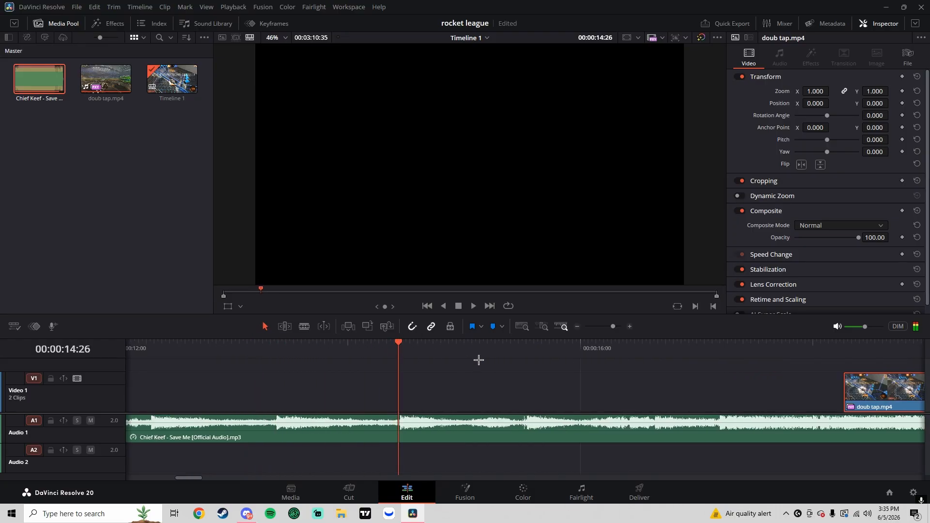
{"action": "left_click_drag", "start_coordinate": [515, 345], "coordinate": [526, 350]}
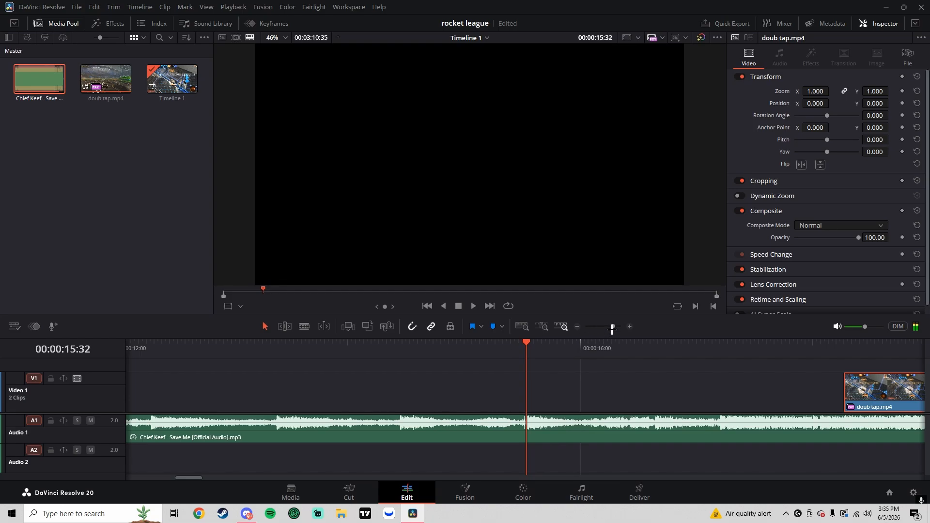
Align the start of the goal part on Video 1 with the song's drop at 00:00:17:11
{"action": "left_click_drag", "start_coordinate": [613, 328], "coordinate": [612, 328]}
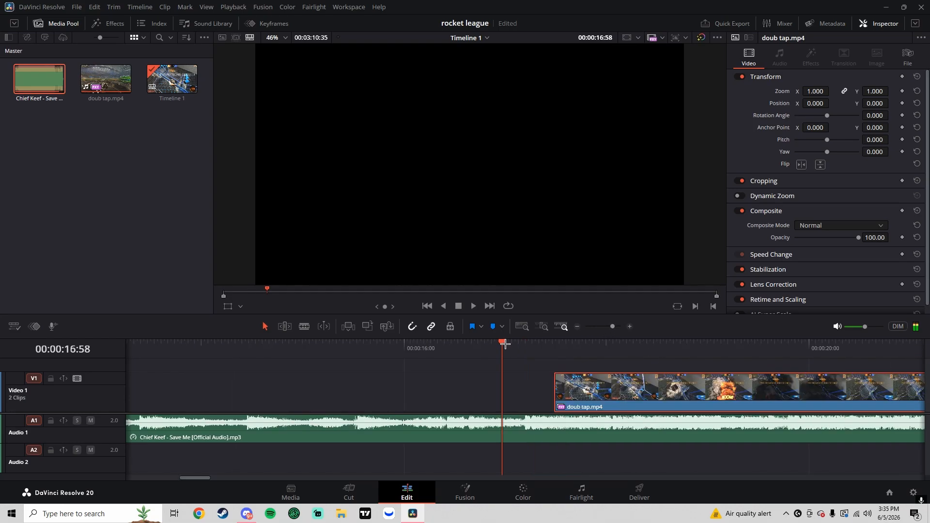
{"action": "left_click_drag", "start_coordinate": [505, 344], "coordinate": [523, 344]}
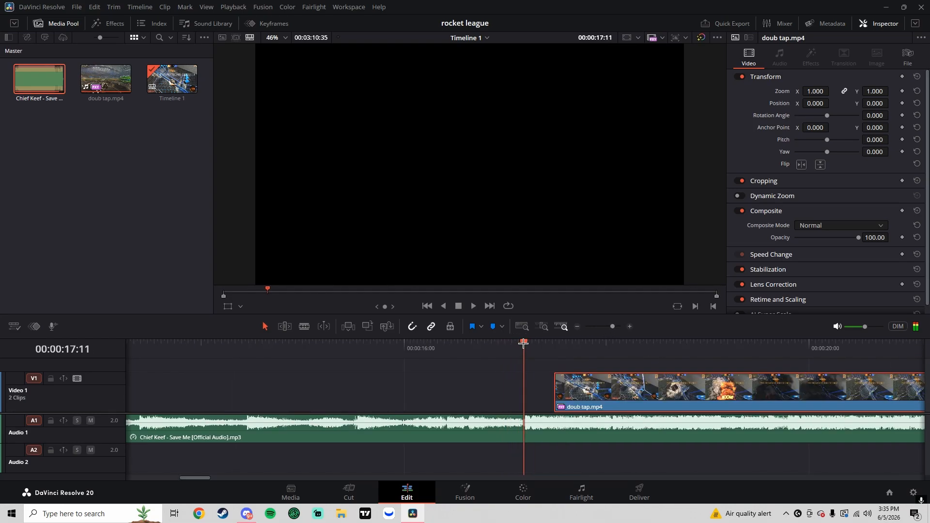
{"action": "left_click_drag", "start_coordinate": [608, 388], "coordinate": [608, 327]}
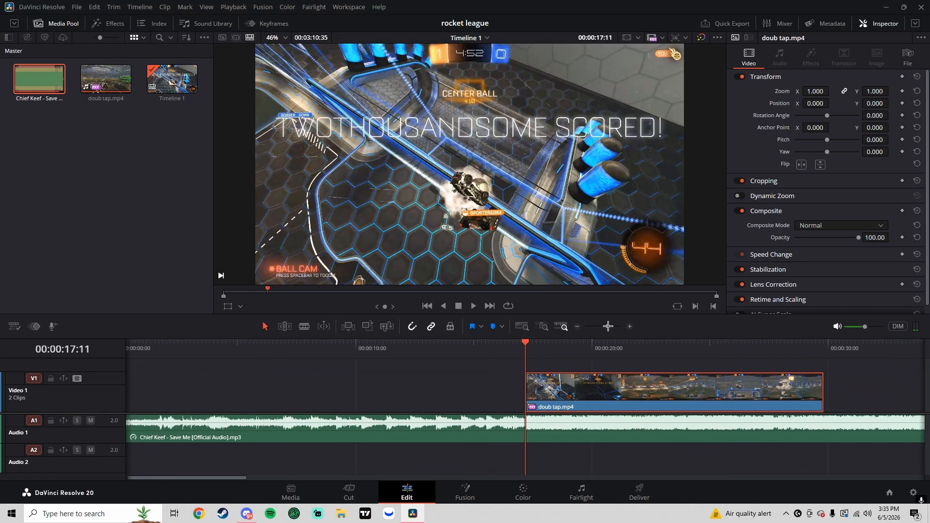
Play the timeline from about 00:00:16 to check the goal against the song's drop
{"action": "left_click", "coordinate": [499, 348]}
{"action": "key", "text": "space"}
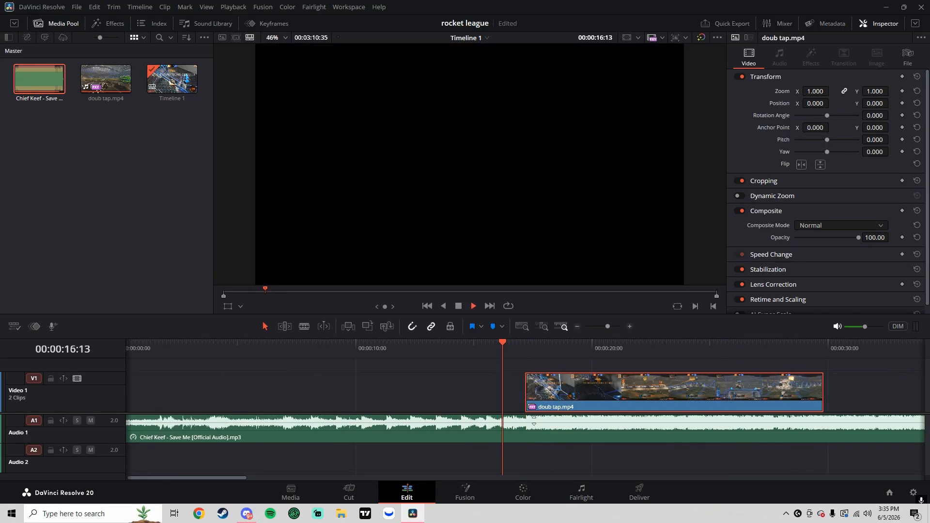
{"action": "key", "text": "space"}
Shift both video clips and the song together about 41 seconds along the timeline, and place the pre-goal part ahead of the goal part
{"action": "scroll", "coordinate": [565, 399], "scroll_direction": "down", "scroll_amount": 5}
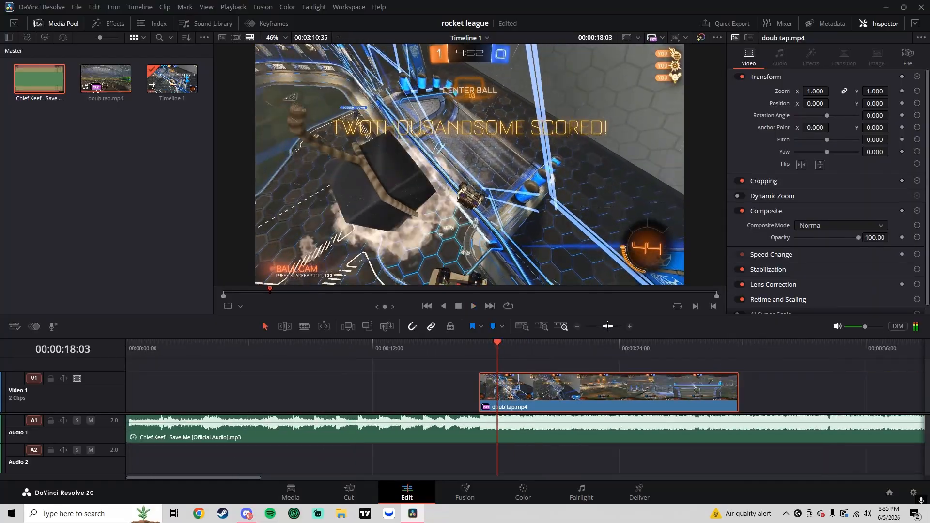
{"action": "left_click_drag", "start_coordinate": [574, 391], "coordinate": [414, 390]}
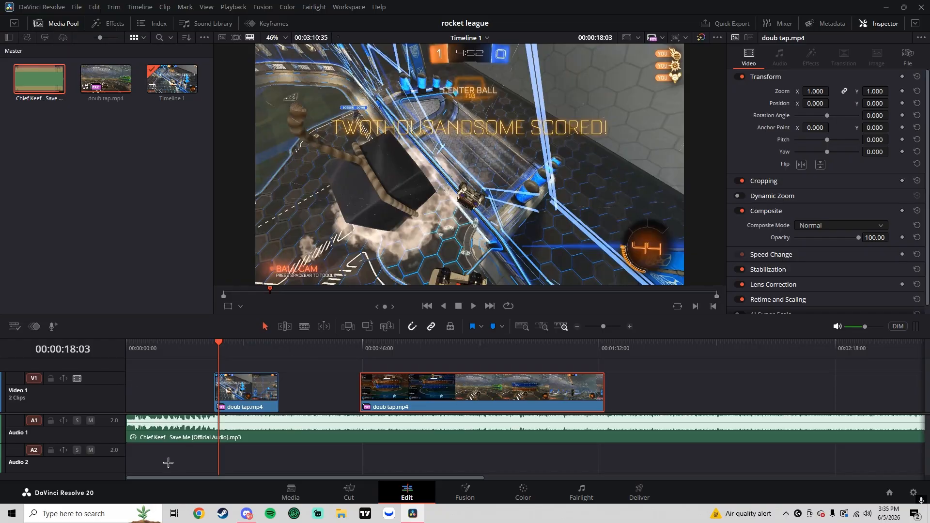
{"action": "left_click_drag", "start_coordinate": [166, 464], "coordinate": [371, 383]}
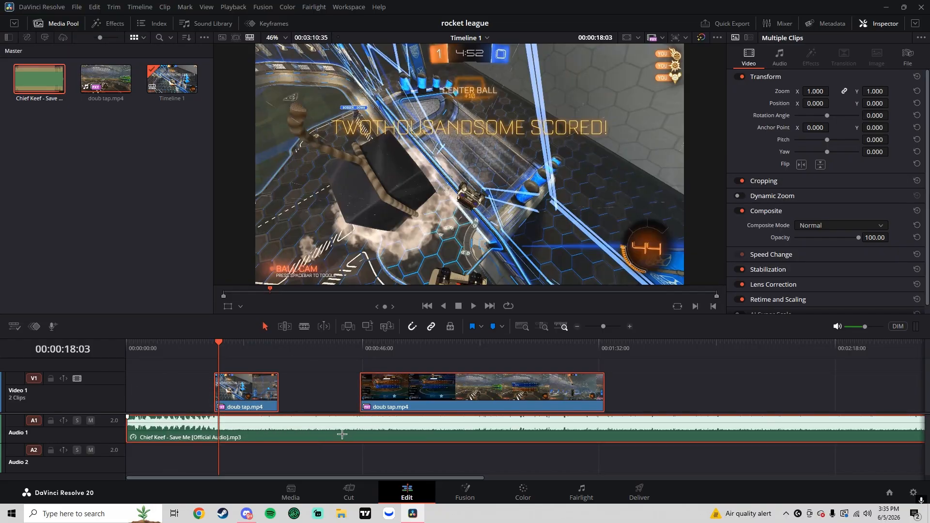
{"action": "left_click_drag", "start_coordinate": [343, 434], "coordinate": [509, 445]}
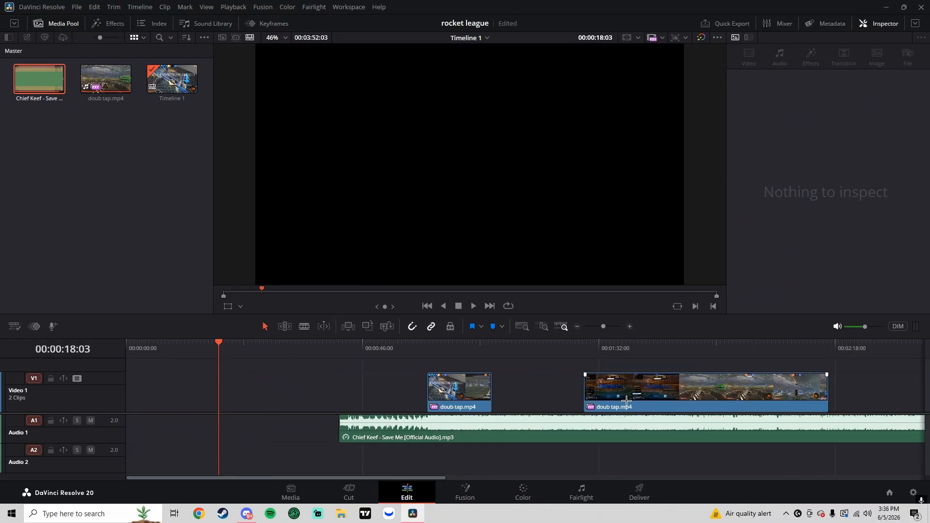
{"action": "left_click_drag", "start_coordinate": [732, 391], "coordinate": [307, 380]}
Split the pre-goal part of doub tap.mp4 at 00:00:51:22, where the car hits the ball
{"action": "left_click_drag", "start_coordinate": [603, 328], "coordinate": [605, 329]}
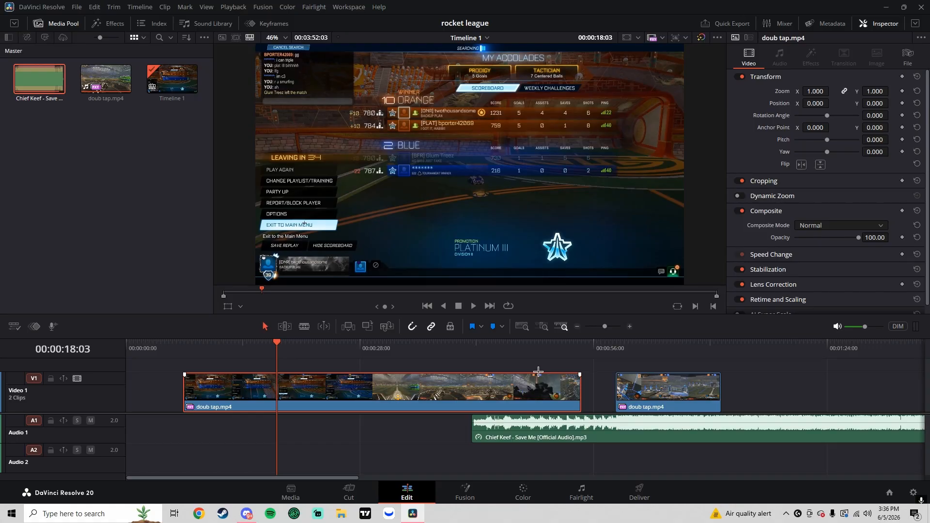
{"action": "left_click_drag", "start_coordinate": [519, 350], "coordinate": [551, 349]}
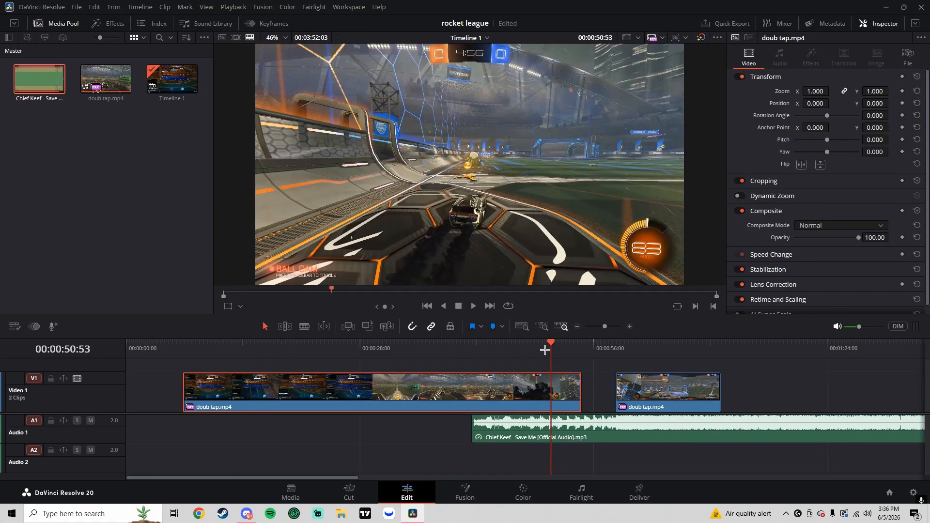
{"action": "key", "text": "space"}
{"action": "left_click", "coordinate": [487, 346]}
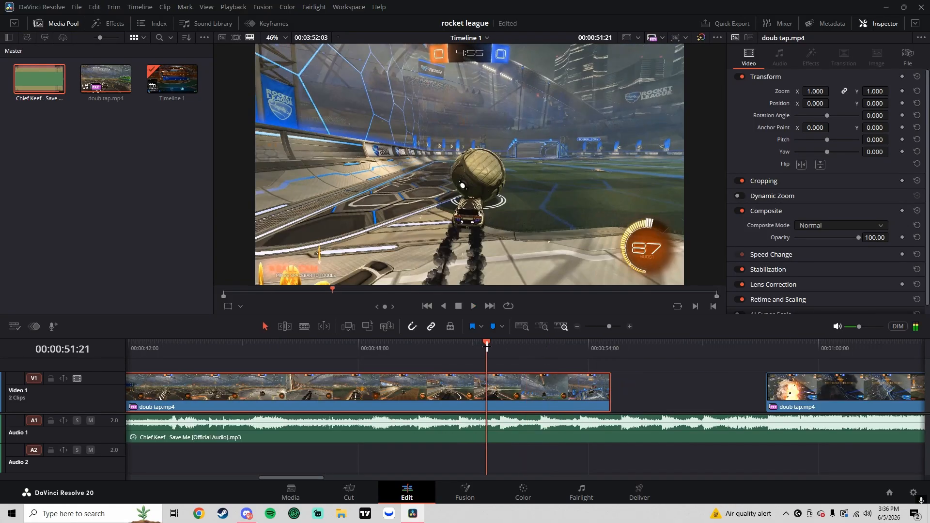
{"action": "mouse_move", "coordinate": [487, 345]}
{"action": "left_mouse_down"}
{"action": "mouse_move", "coordinate": [500, 347]}
{"action": "mouse_move", "coordinate": [487, 349]}
{"action": "left_mouse_up"}
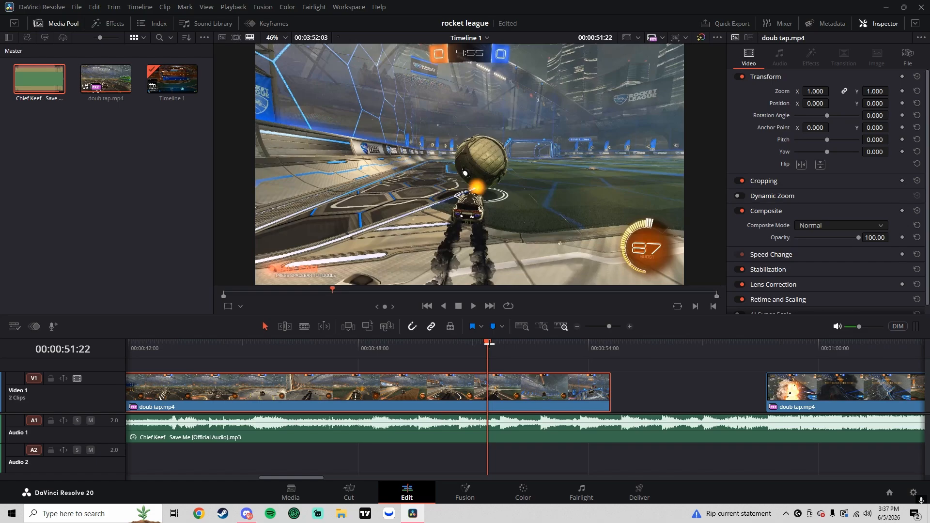
{"action": "key", "text": "ctrl+b"}
Play across the new split and move the short section after it so that it starts on the beat near 00:00:54:53
{"action": "left_click", "coordinate": [447, 346]}
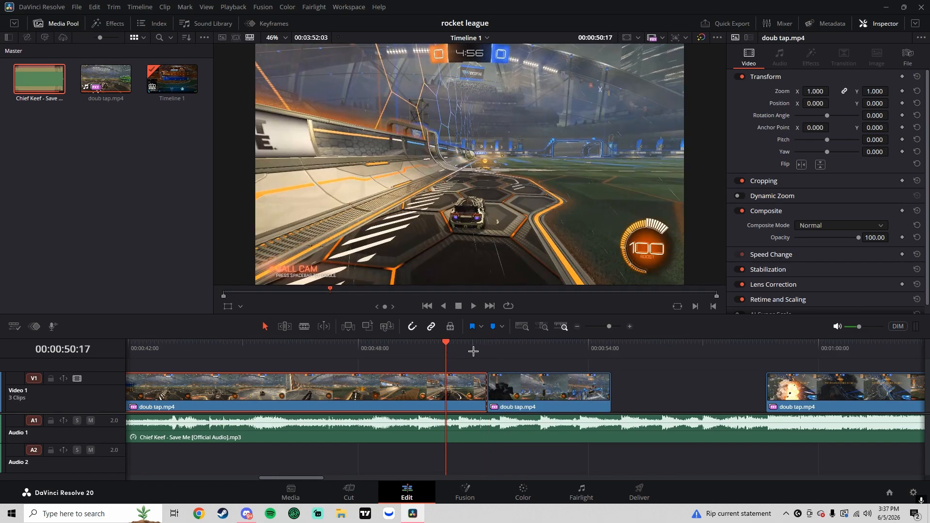
{"action": "key", "text": "space"}
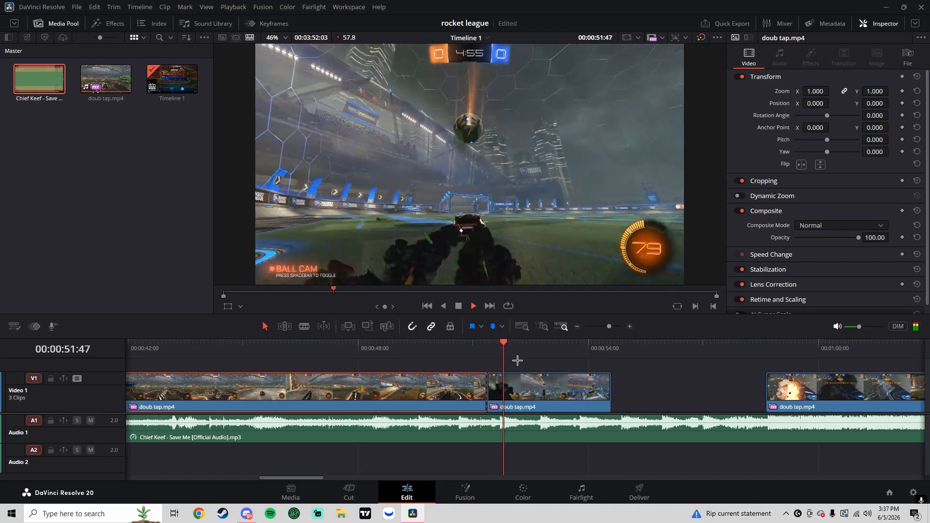
{"action": "left_click_drag", "start_coordinate": [490, 401], "coordinate": [623, 401]}
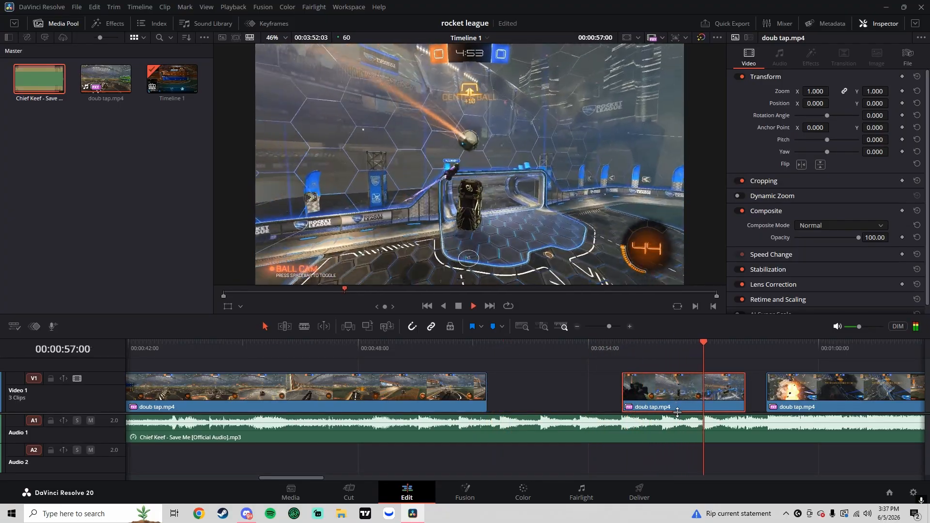
{"action": "key", "text": "space"}
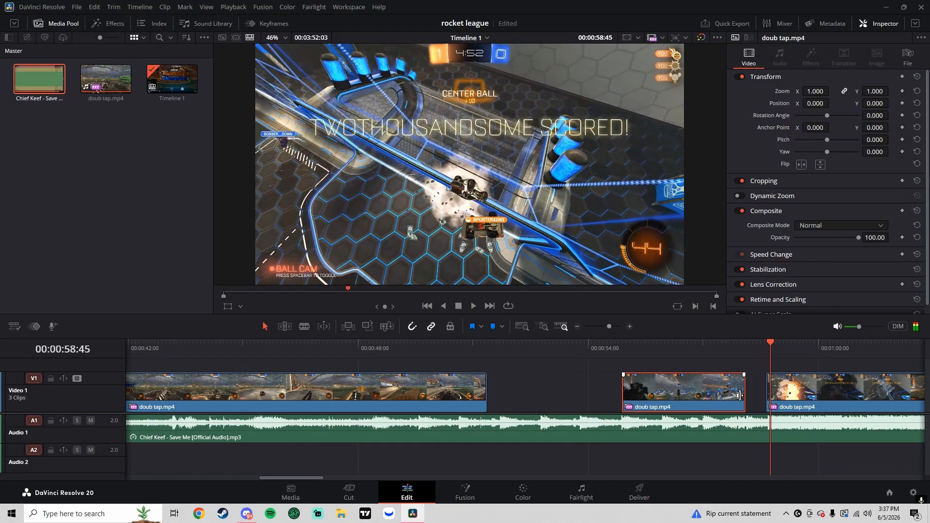
Extend the end of the short middle section until it meets the goal part on Video 1, and play it back
{"action": "left_click_drag", "start_coordinate": [740, 395], "coordinate": [759, 394]}
{"action": "left_click", "coordinate": [624, 371]}
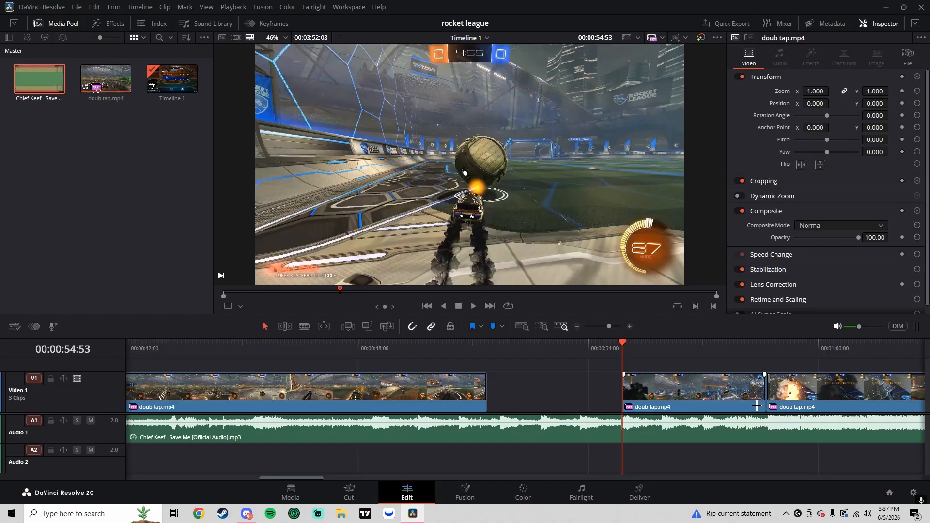
{"action": "key", "text": "ctrl+z"}
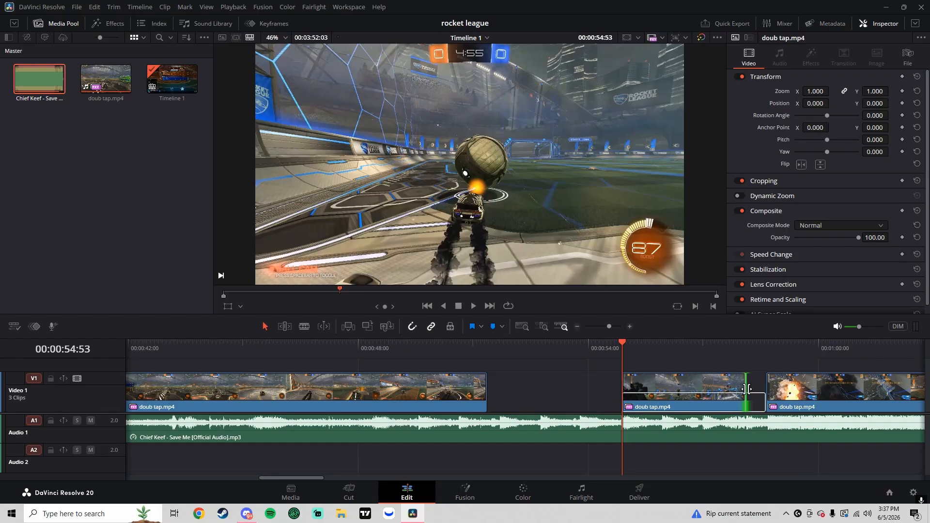
{"action": "left_click_drag", "start_coordinate": [743, 391], "coordinate": [759, 392]}
{"action": "key", "text": "space"}
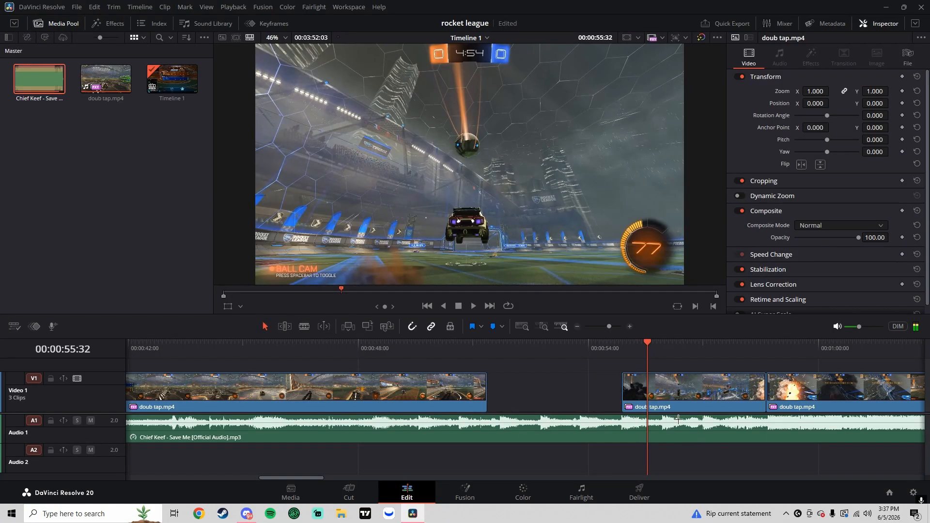
Mute Audio 1 and repeatedly replay the cut between the middle section and the goal part, near 00:00:58:37
{"action": "left_click", "coordinate": [91, 450]}
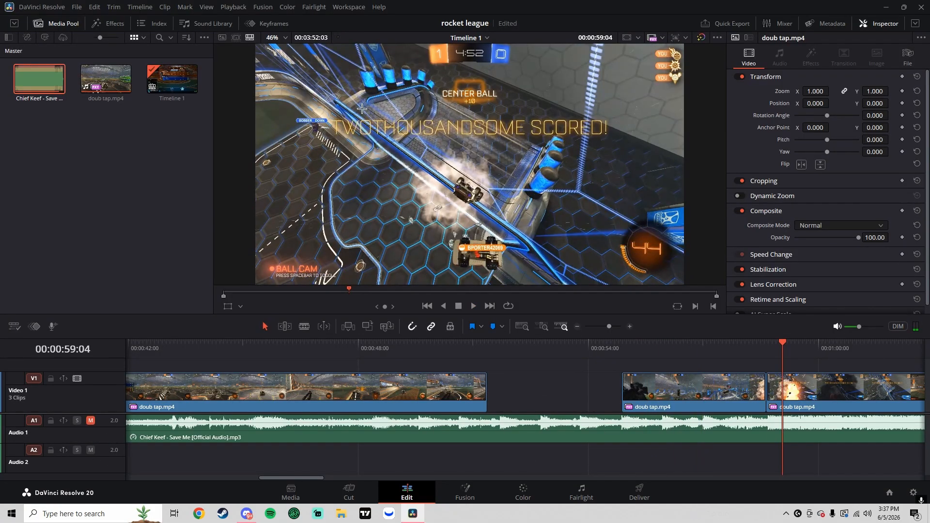
{"action": "key", "text": "space"}
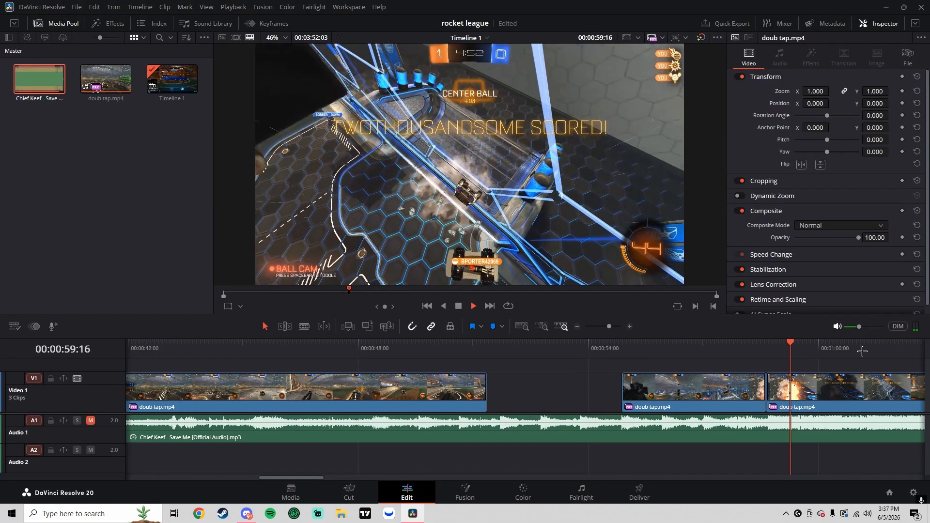
{"action": "left_click", "coordinate": [733, 351]}
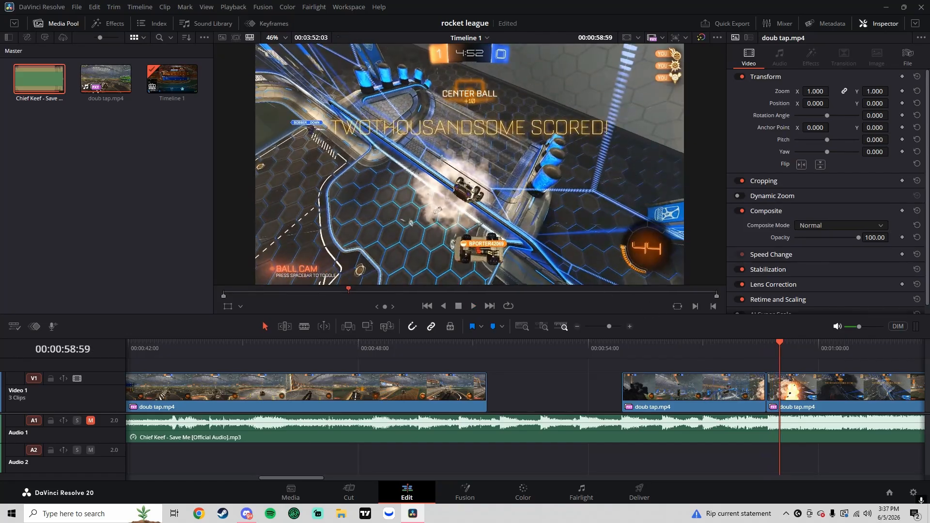
{"action": "left_click", "coordinate": [712, 352]}
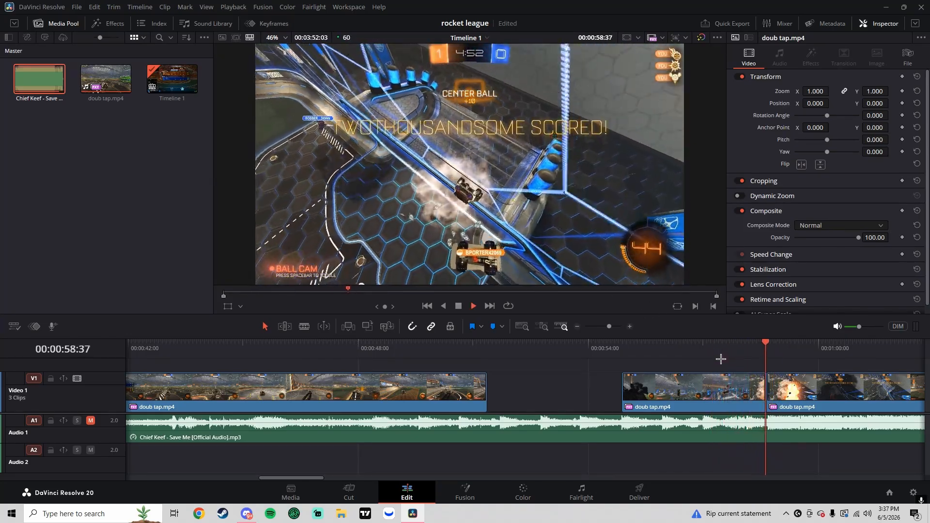
{"action": "left_click", "coordinate": [703, 354]}
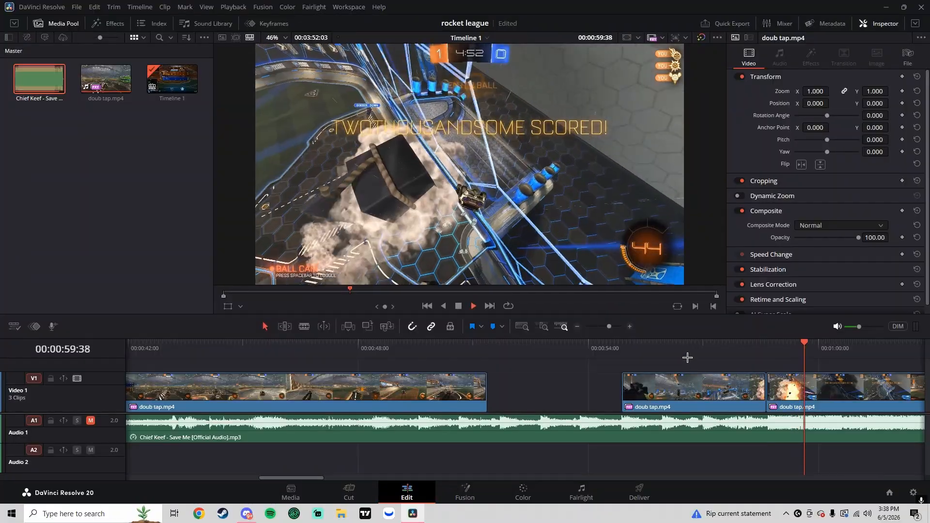
{"action": "left_click", "coordinate": [689, 356]}
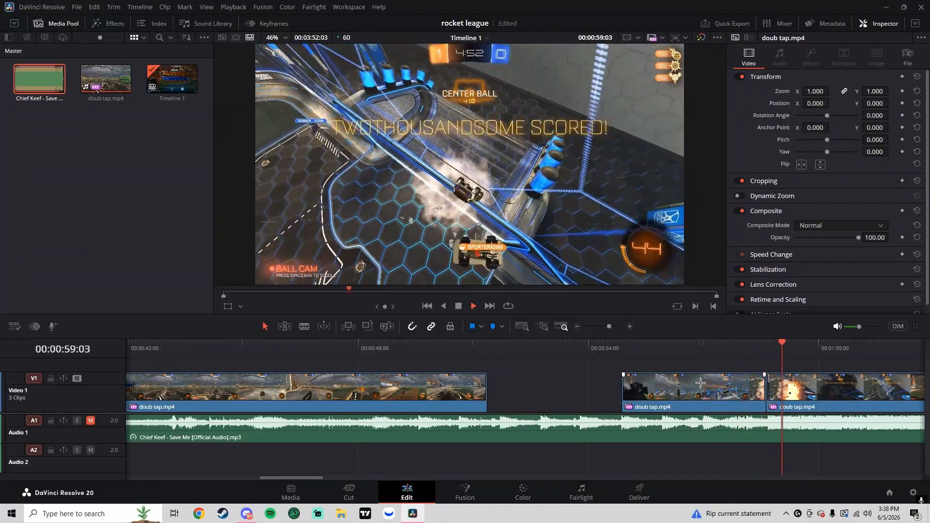
{"action": "left_click", "coordinate": [706, 356]}
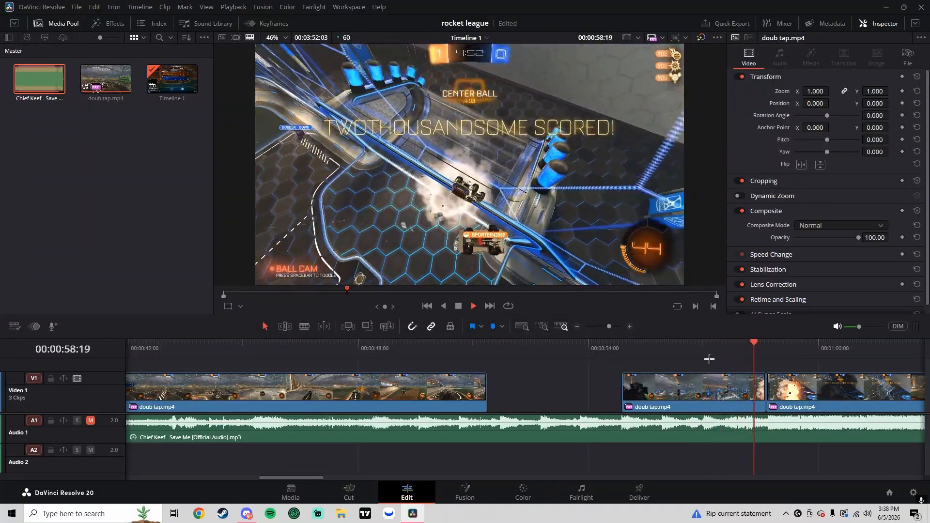
{"action": "left_click_drag", "start_coordinate": [609, 327], "coordinate": [606, 326]}
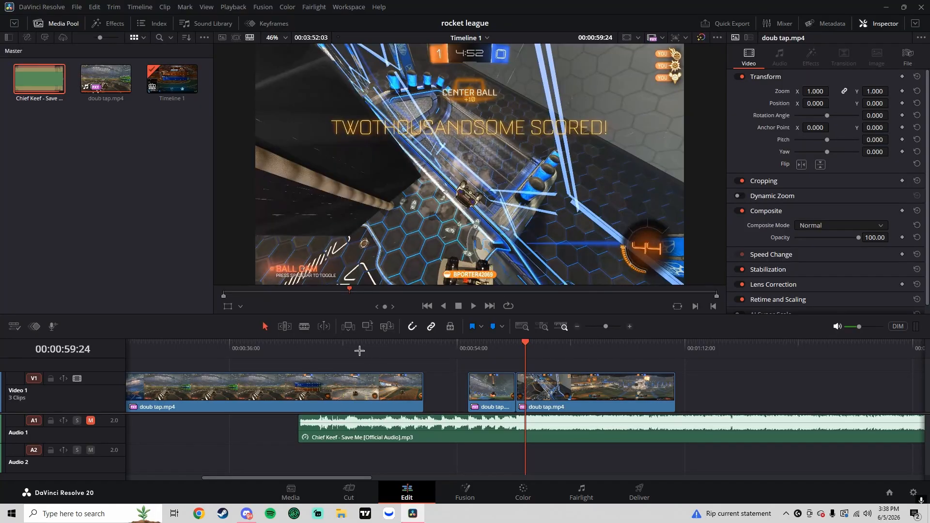
Split the middle section of doub tap.mp4 at 00:00:55:54, then trim the start of its second part and place it directly at the split
{"action": "left_click", "coordinate": [452, 348]}
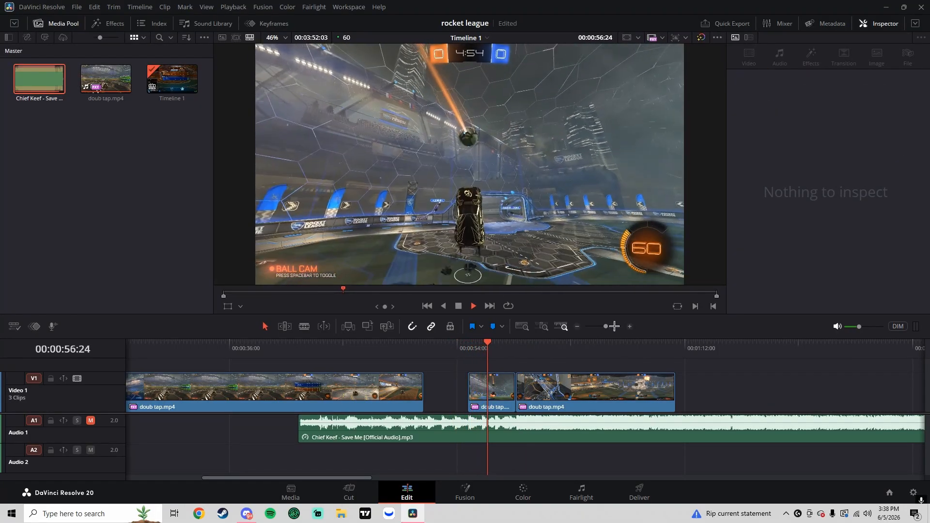
{"action": "left_click_drag", "start_coordinate": [606, 327], "coordinate": [610, 322]}
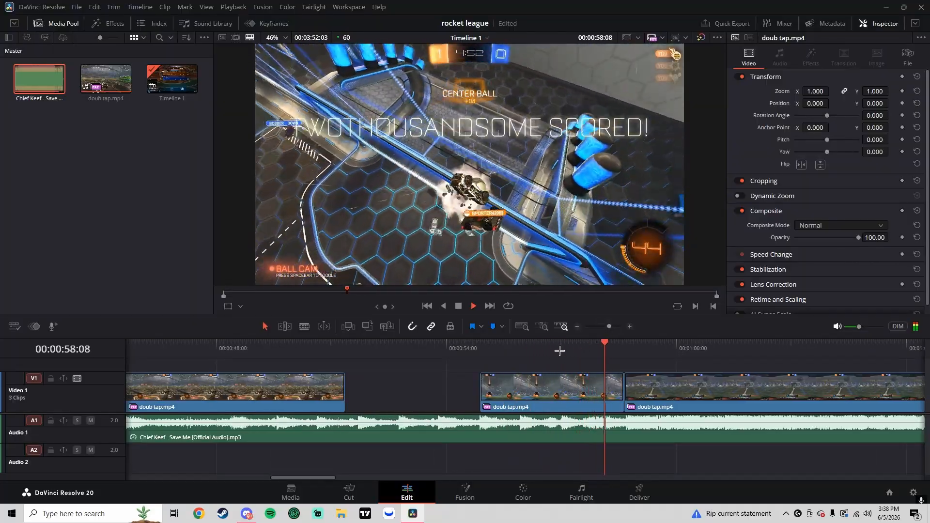
{"action": "left_click_drag", "start_coordinate": [482, 348], "coordinate": [519, 348]}
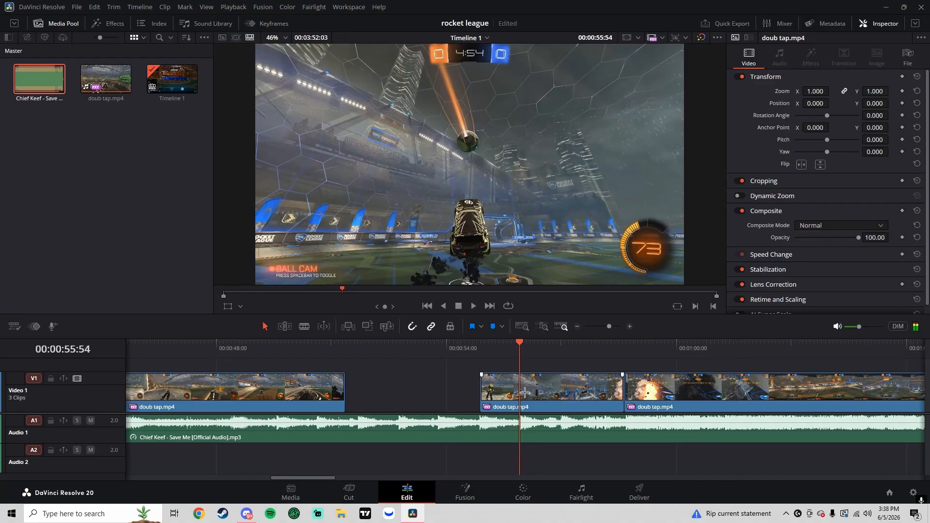
{"action": "key", "text": "ctrl+b"}
{"action": "left_click_drag", "start_coordinate": [527, 390], "coordinate": [548, 389]}
{"action": "key", "text": "space"}
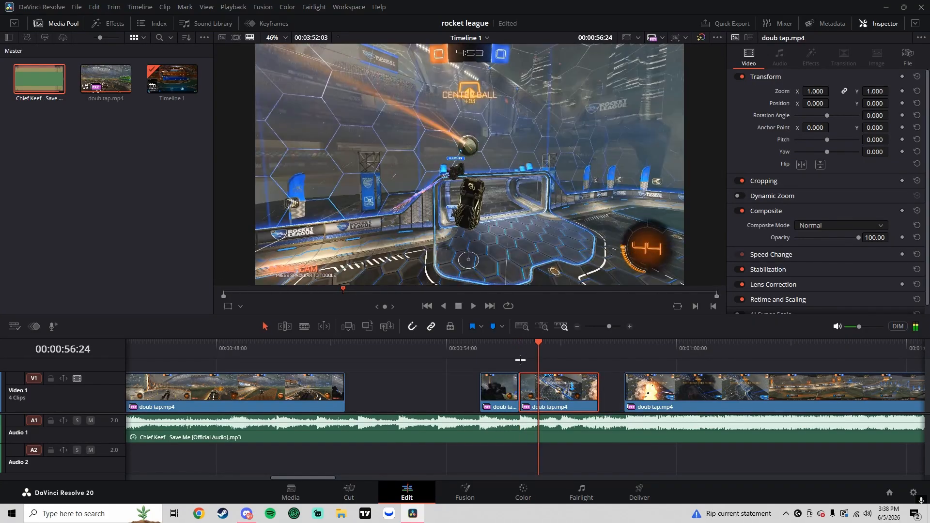
Replay the cut at 00:00:55:54 and the section after it against the song's beats up to about 00:00:57:30
{"action": "left_click", "coordinate": [519, 350]}
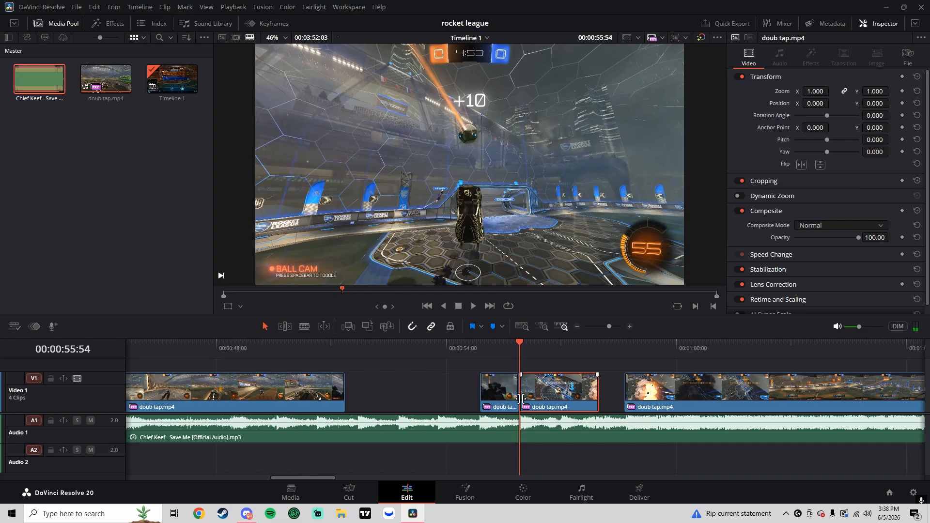
{"action": "key", "text": "space"}
{"action": "left_click", "coordinate": [482, 349]}
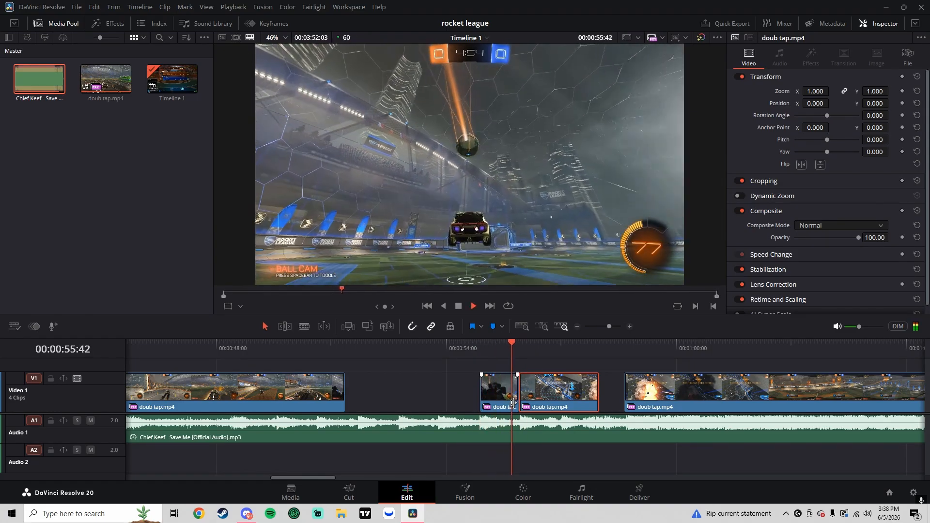
{"action": "left_click_drag", "start_coordinate": [566, 348], "coordinate": [561, 343]}
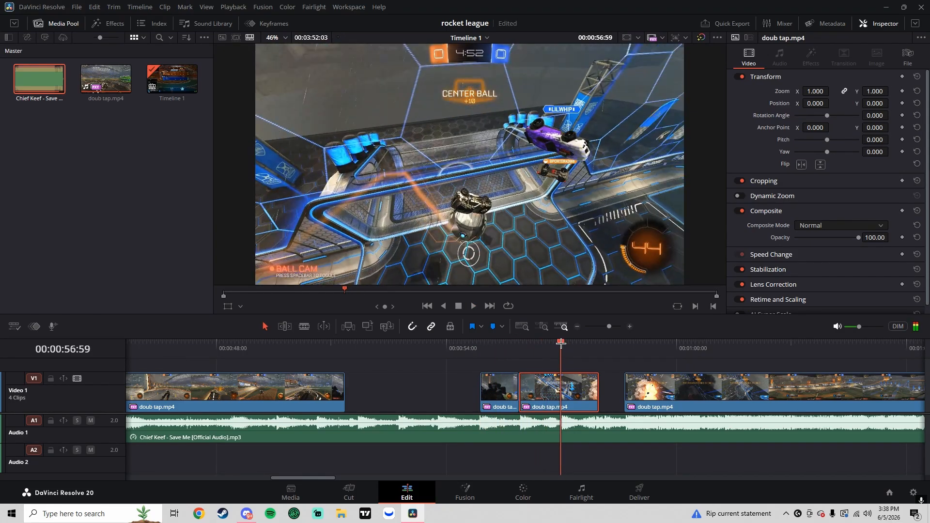
{"action": "key", "text": "space"}
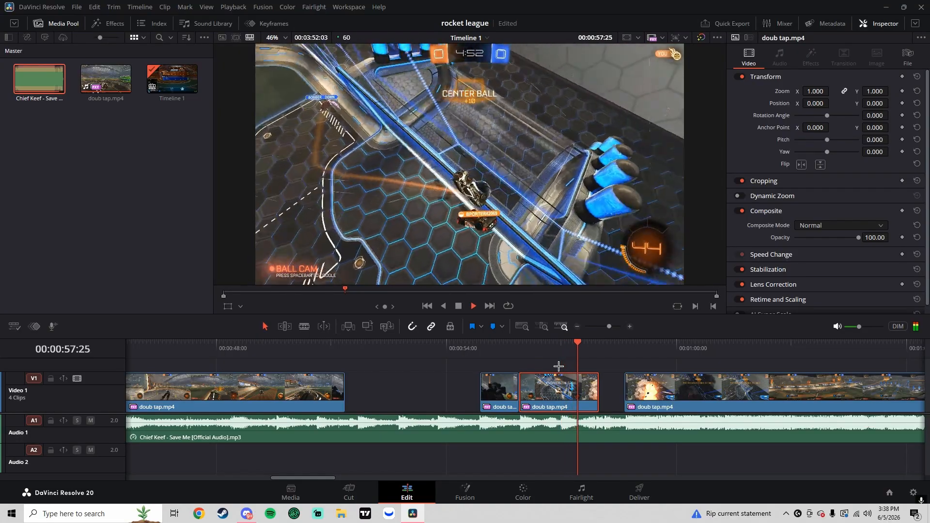
{"action": "left_click", "coordinate": [582, 350]}
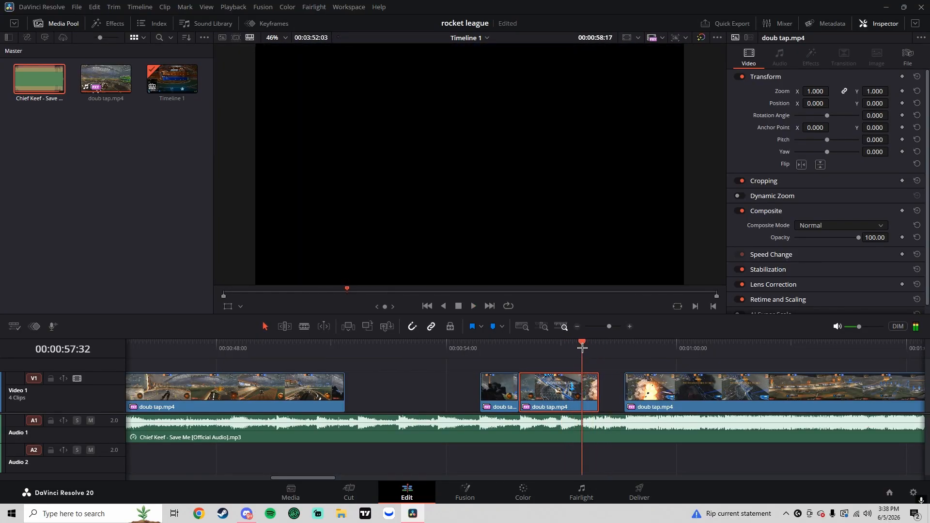
{"action": "left_click", "coordinate": [582, 349]}
{"action": "left_click", "coordinate": [565, 349]}
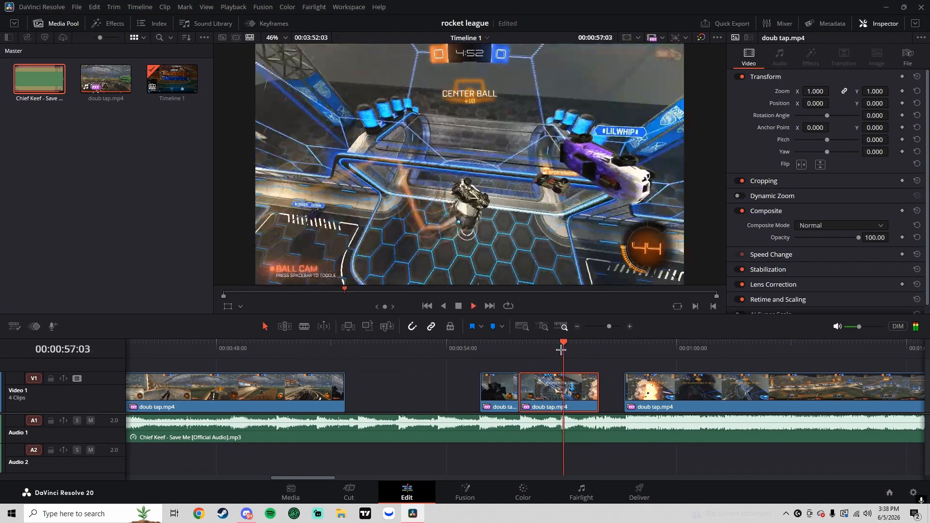
Split the second short section at 00:00:56:55, where the car hits the ball, and move its later part to start at 00:00:57:00
{"action": "left_click", "coordinate": [515, 348]}
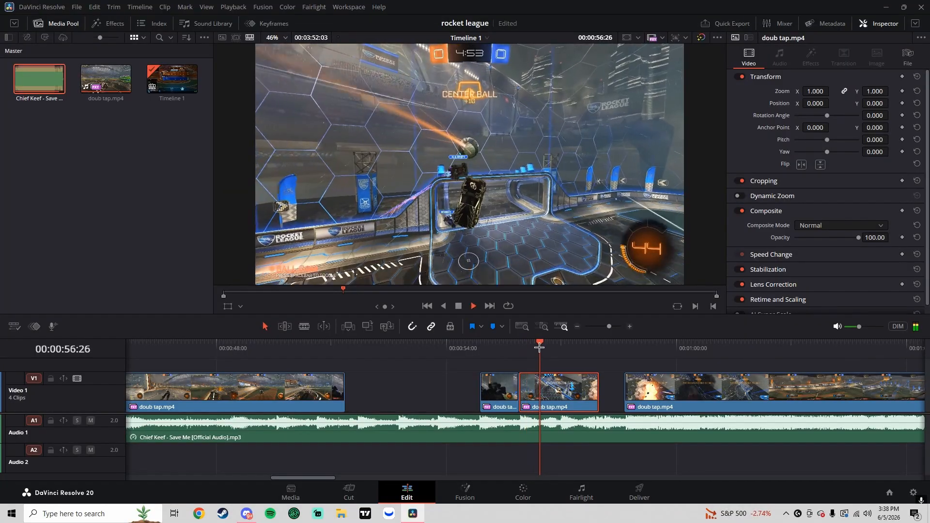
{"action": "key", "text": "space"}
{"action": "key", "text": "Left"}
{"action": "key", "text": "Left"}
{"action": "key", "text": "Left"}
{"action": "key", "text": "Left"}
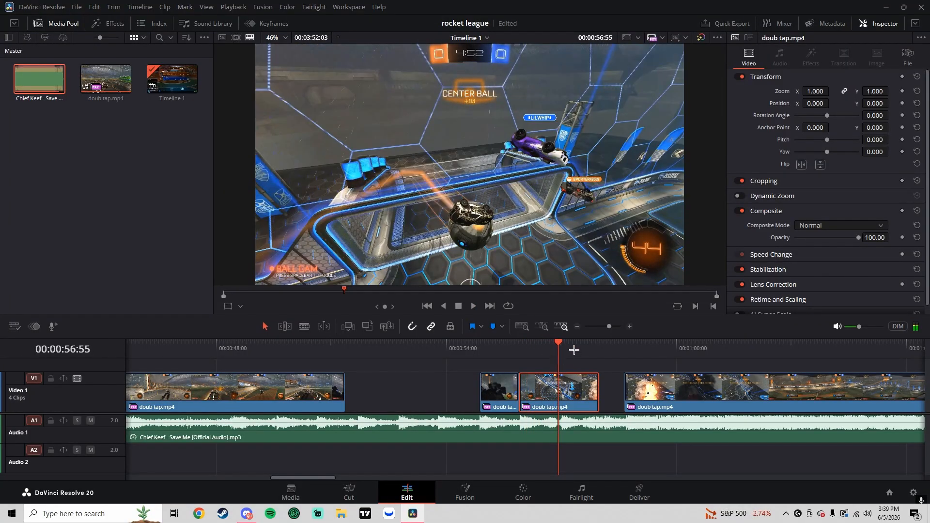
{"action": "left_click_drag", "start_coordinate": [610, 327], "coordinate": [616, 326]}
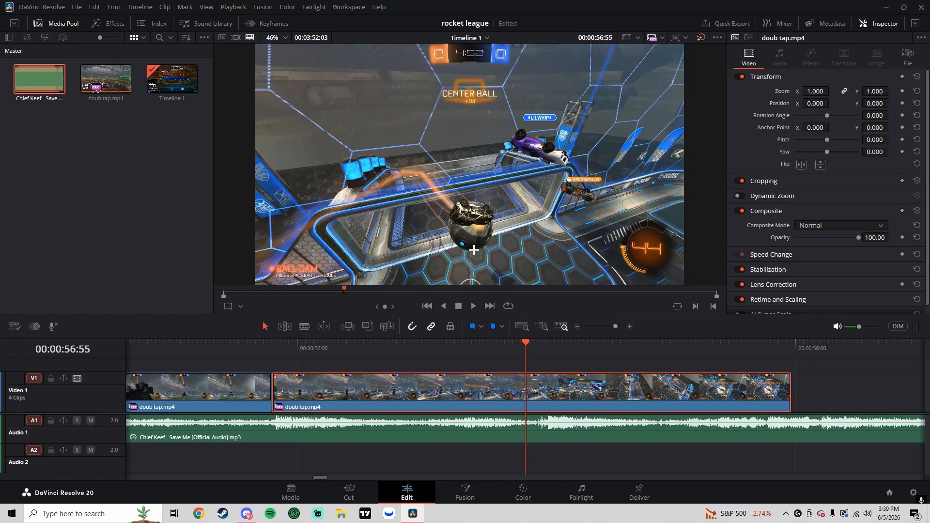
{"action": "key", "text": "ctrl+b"}
{"action": "left_click_drag", "start_coordinate": [557, 392], "coordinate": [580, 393]}
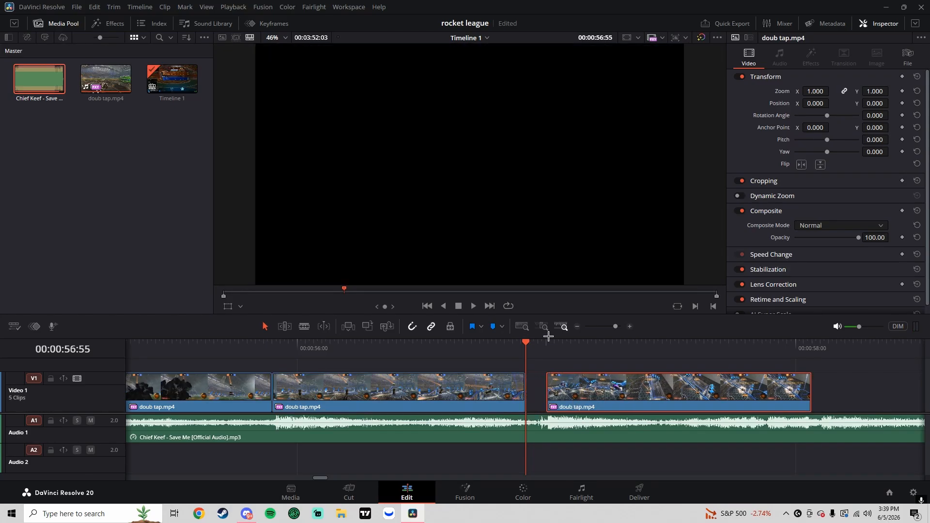
Play the moved section and extend the end of the section before it until both meet at 00:00:57:00
{"action": "left_click", "coordinate": [547, 345]}
{"action": "key", "text": "space"}
{"action": "key", "text": "space"}
{"action": "left_click_drag", "start_coordinate": [525, 387], "coordinate": [548, 387]}
{"action": "key", "text": "ctrl+z"}
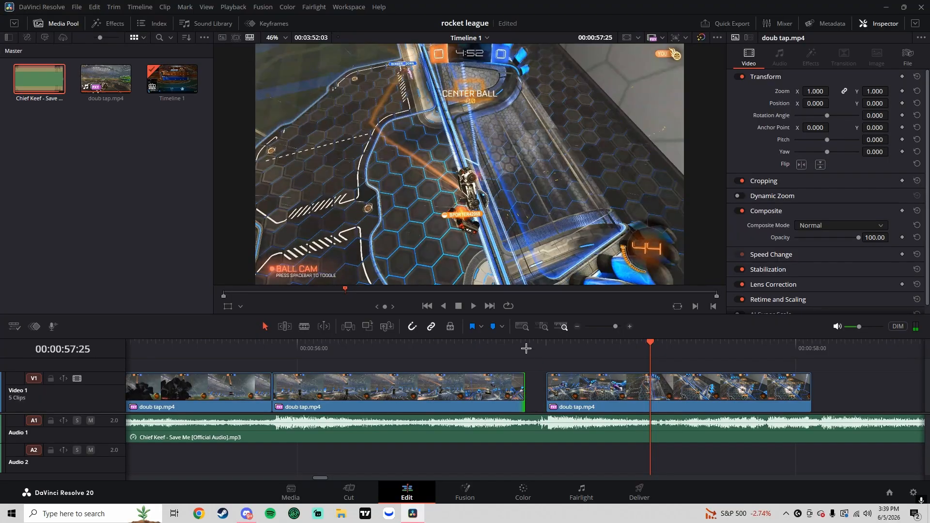
{"action": "left_click", "coordinate": [525, 348]}
{"action": "left_click", "coordinate": [547, 348]}
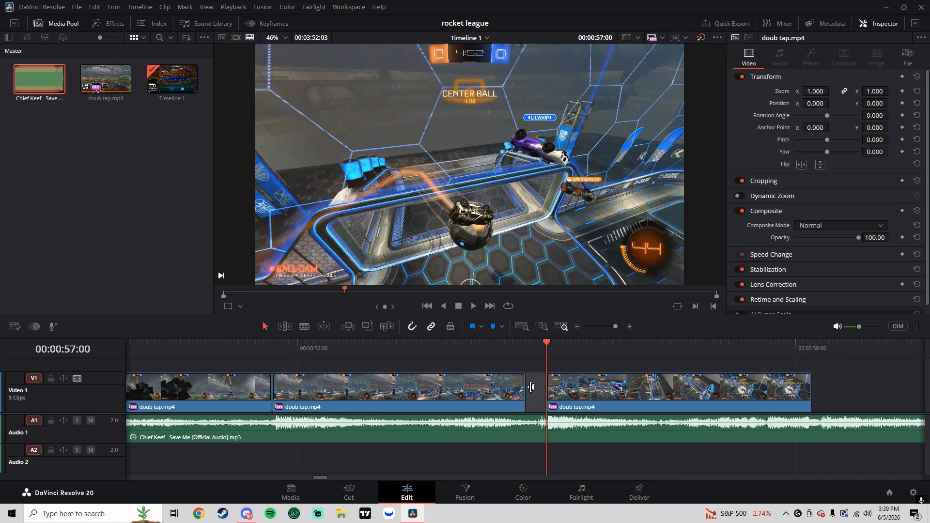
{"action": "mouse_move", "coordinate": [531, 387]}
{"action": "left_mouse_down"}
{"action": "mouse_move", "coordinate": [523, 390]}
{"action": "mouse_move", "coordinate": [541, 392]}
{"action": "left_mouse_up"}
Replay the short sections on Video 1 and check the cuts at 00:00:55:54 and 00:00:57:00 against the beats
{"action": "left_click", "coordinate": [479, 348]}
{"action": "key", "text": "space"}
{"action": "left_click", "coordinate": [459, 343]}
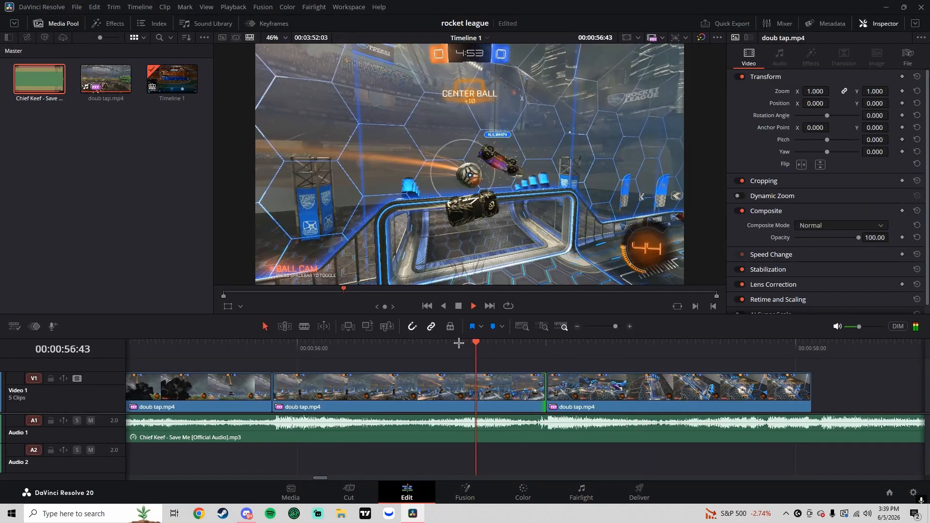
{"action": "left_click", "coordinate": [532, 353]}
{"action": "left_click", "coordinate": [505, 348]}
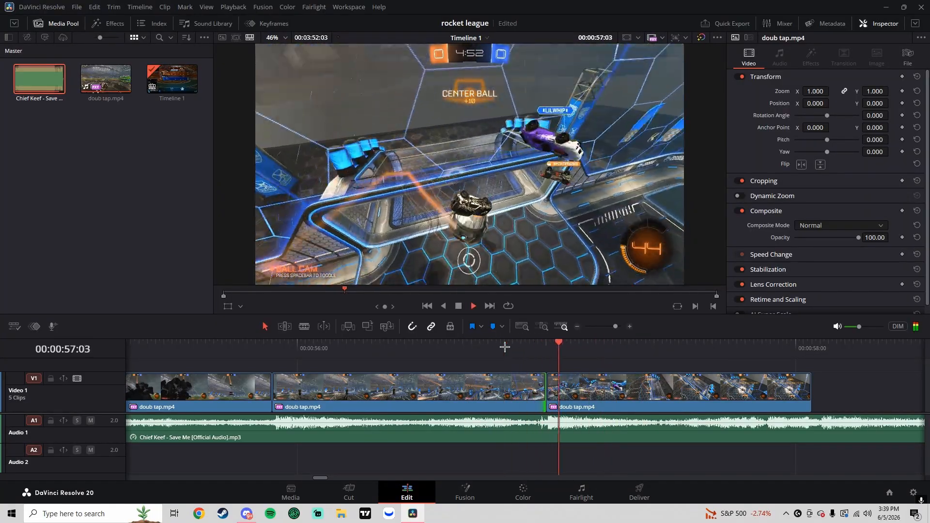
{"action": "left_click", "coordinate": [495, 347]}
{"action": "left_click", "coordinate": [492, 348]}
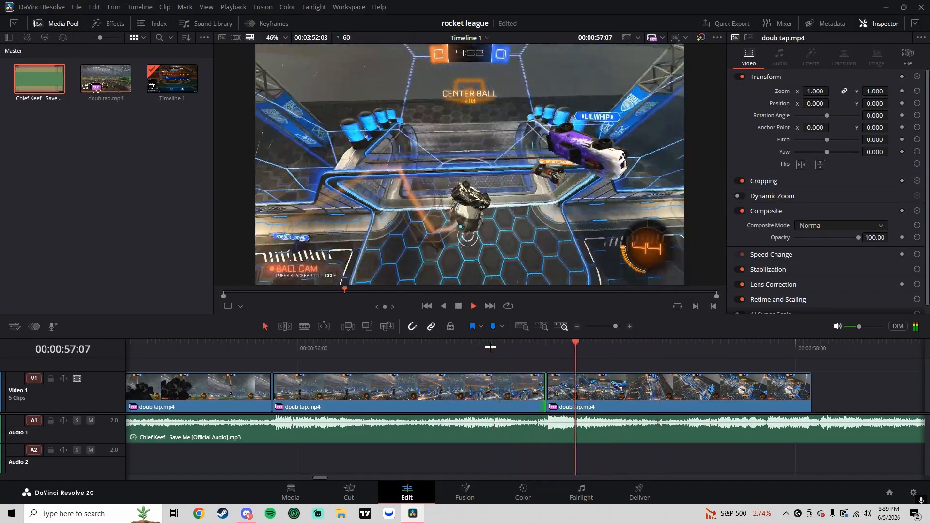
{"action": "left_click_drag", "start_coordinate": [618, 326], "coordinate": [611, 326]}
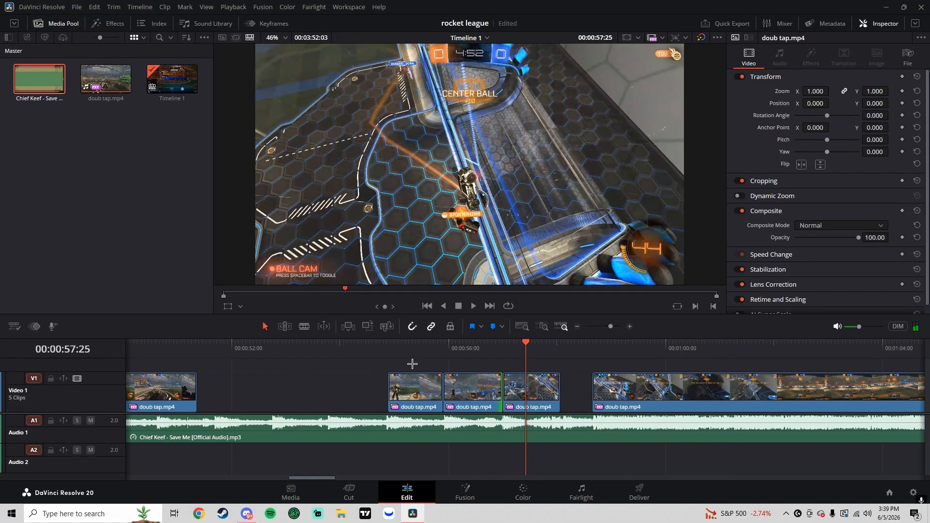
{"action": "left_click", "coordinate": [398, 348]}
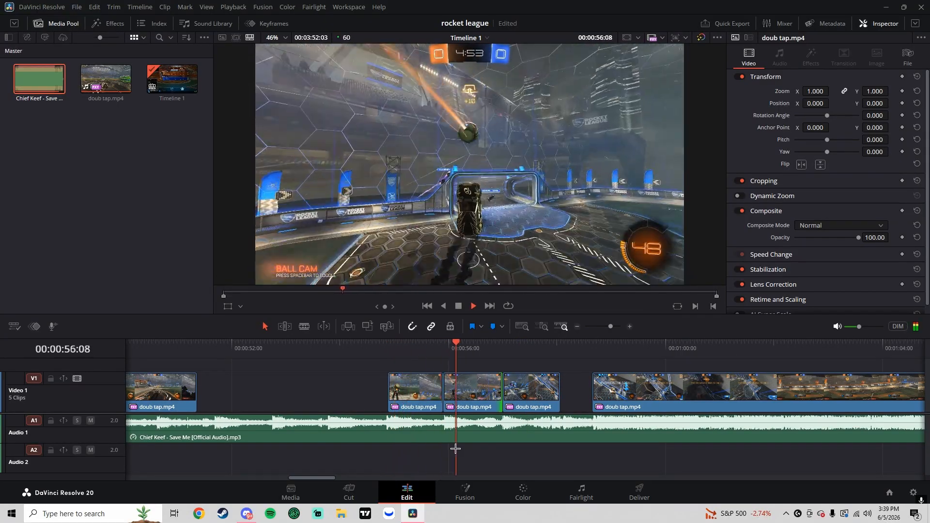
{"action": "key", "text": "space"}
{"action": "left_click", "coordinate": [493, 352]}
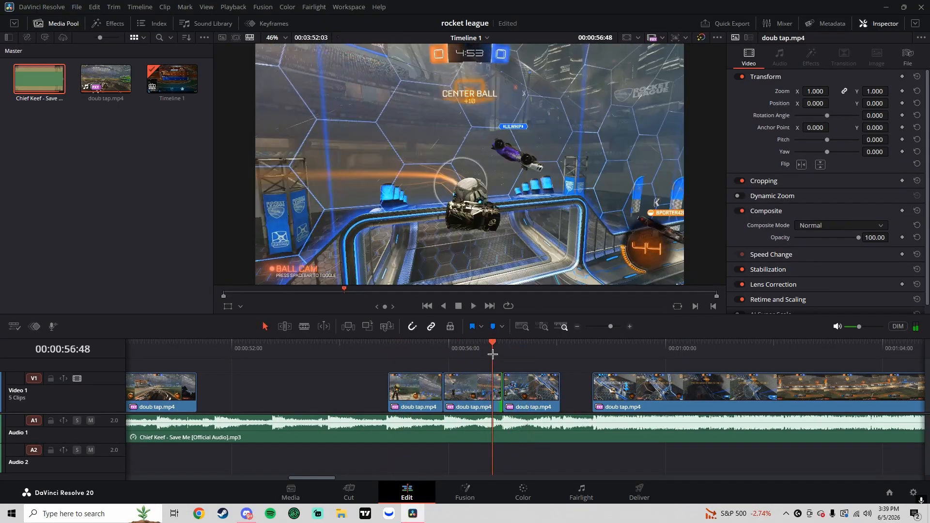
{"action": "key", "text": "space"}
{"action": "key", "text": "space"}
{"action": "left_click", "coordinate": [501, 355]}
{"action": "left_click", "coordinate": [500, 355]}
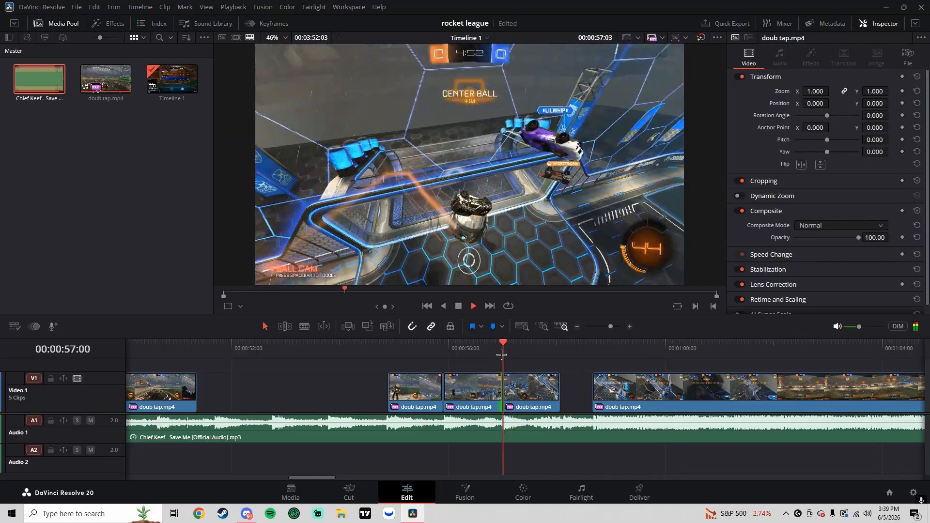
{"action": "left_click", "coordinate": [501, 355]}
Shorten the section starting at 00:00:57:00, shift it to end against the goal part, and play the join
{"action": "left_click_drag", "start_coordinate": [584, 387], "coordinate": [548, 386]}
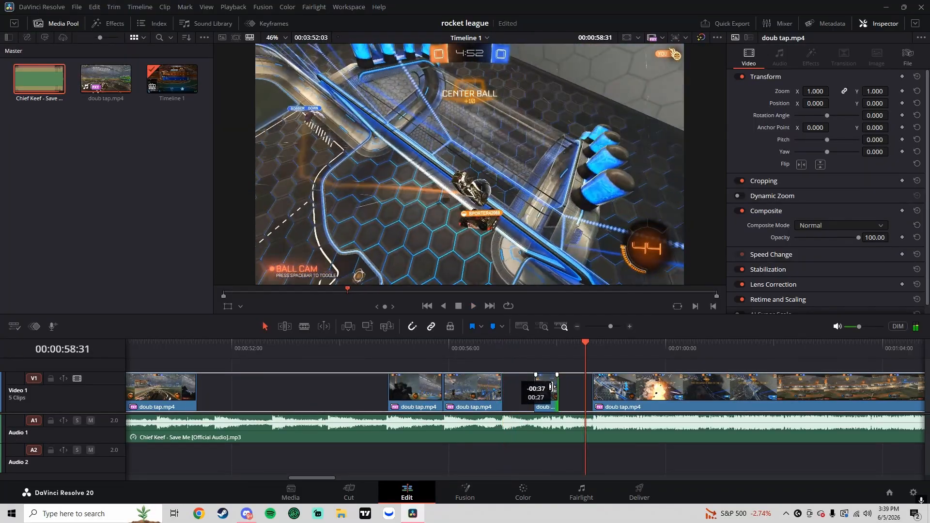
{"action": "left_click_drag", "start_coordinate": [543, 388], "coordinate": [592, 386]}
{"action": "left_click", "coordinate": [563, 349]}
{"action": "key", "text": "space"}
{"action": "key", "text": "space"}
{"action": "left_click", "coordinate": [559, 353]}
{"action": "key", "text": "space"}
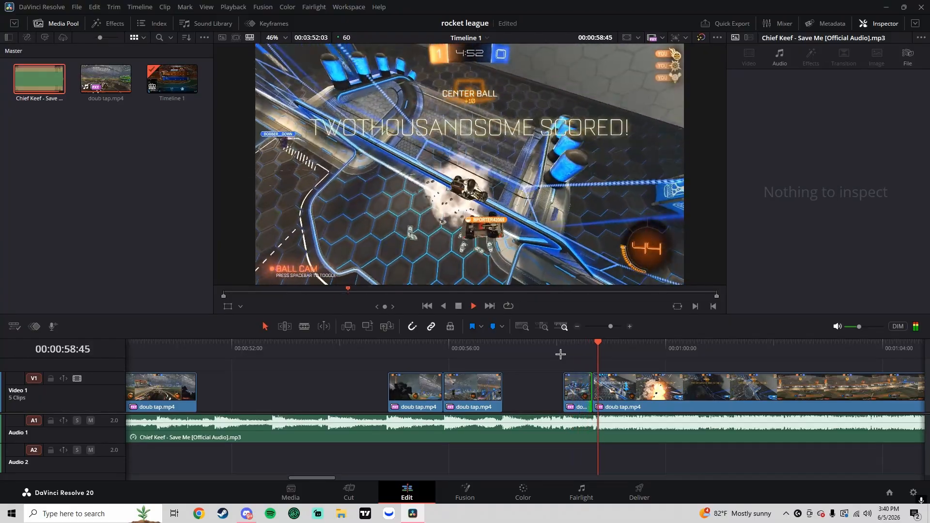
Split the second short section at 00:00:56:39 and move the small piece after the split to start on the beat at 00:00:57:00
{"action": "left_click", "coordinate": [450, 355]}
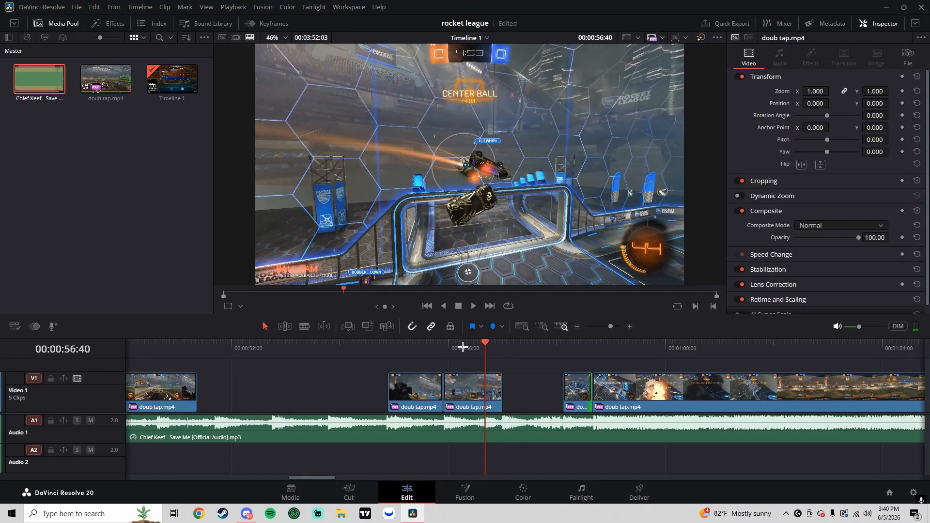
{"action": "key", "text": "Left"}
{"action": "key", "text": "Left"}
{"action": "key", "text": "Left"}
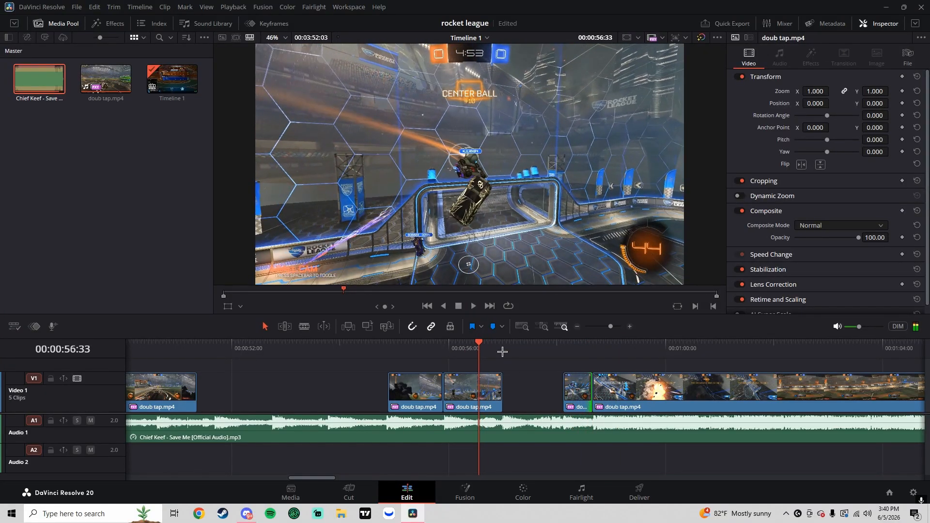
{"action": "left_click_drag", "start_coordinate": [439, 352], "coordinate": [482, 354]}
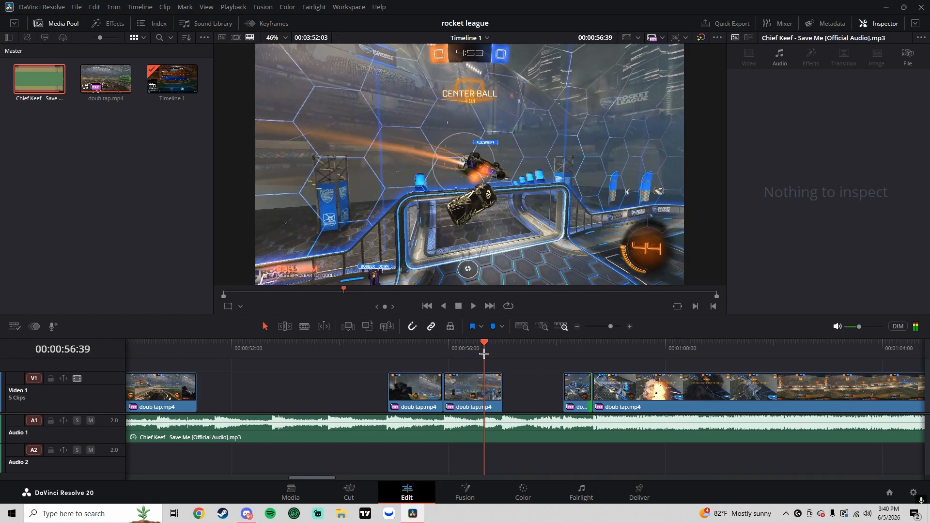
{"action": "key", "text": "ctrl+b"}
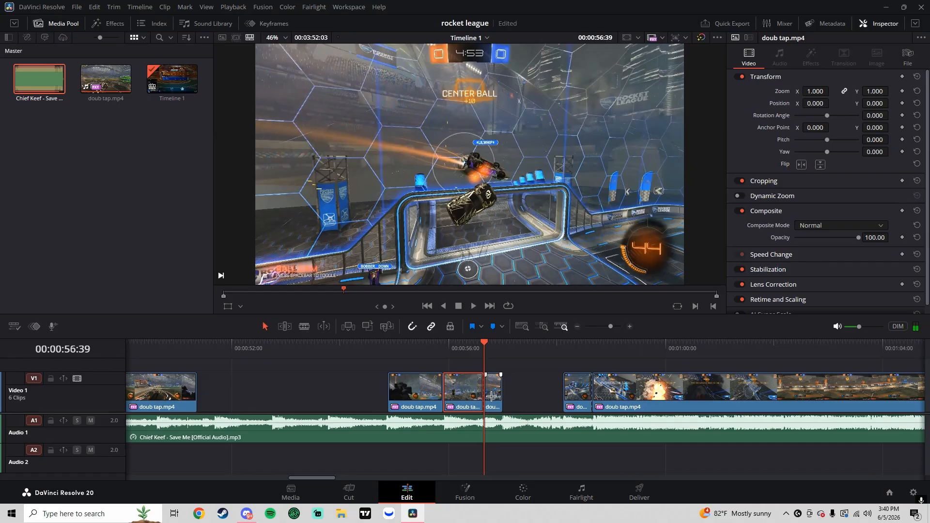
{"action": "left_click_drag", "start_coordinate": [494, 387], "coordinate": [511, 388]}
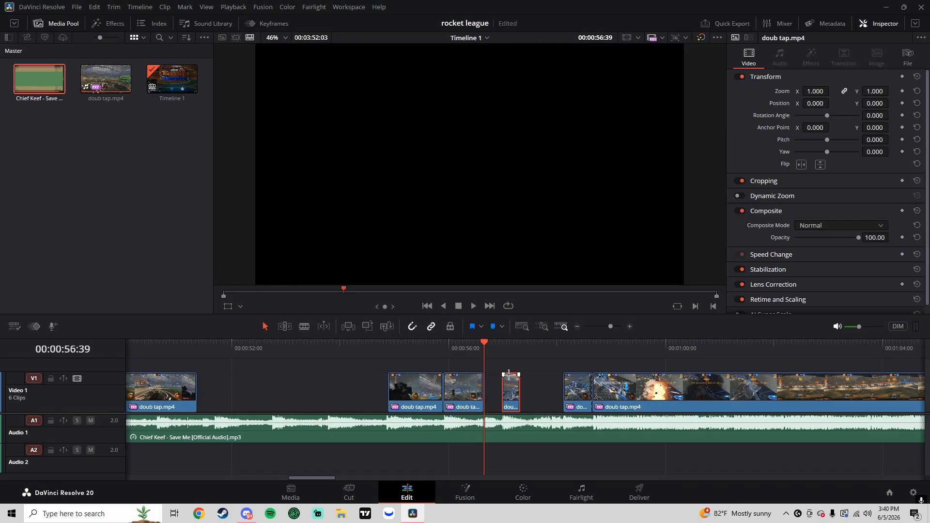
Play the moved piece at 00:00:57:00 and extend its end until it meets the next short section before the goal part
{"action": "key", "text": "space"}
{"action": "left_click", "coordinate": [500, 347]}
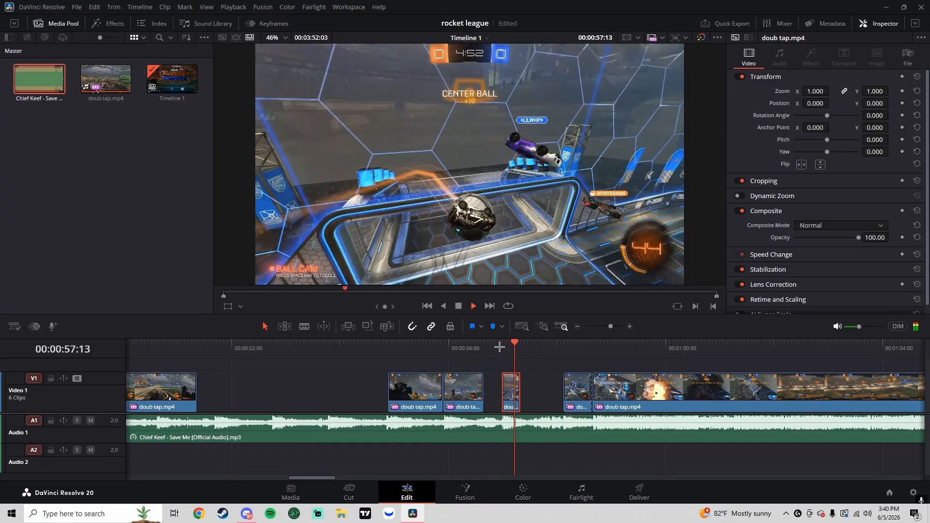
{"action": "left_click", "coordinate": [501, 348]}
{"action": "left_click_drag", "start_coordinate": [517, 386], "coordinate": [560, 390]}
{"action": "key", "text": "space"}
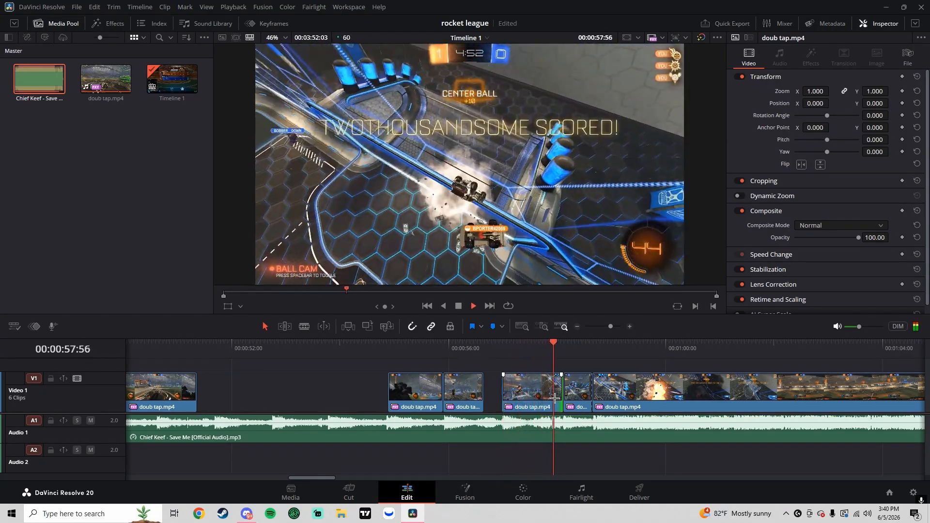
Extend the end of the section before 00:00:57:00 to close the gap on Video 1, and play back the joined sections
{"action": "left_click", "coordinate": [497, 348]}
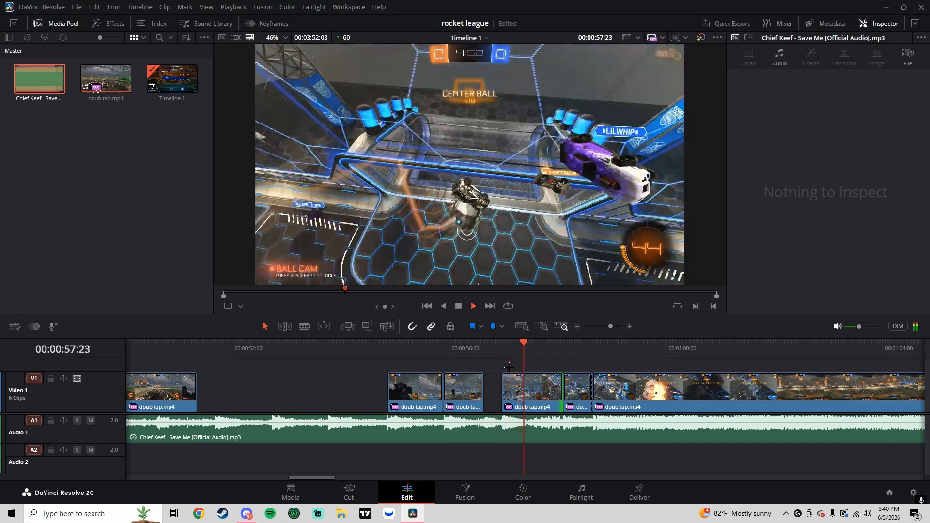
{"action": "left_click_drag", "start_coordinate": [501, 348], "coordinate": [514, 354]}
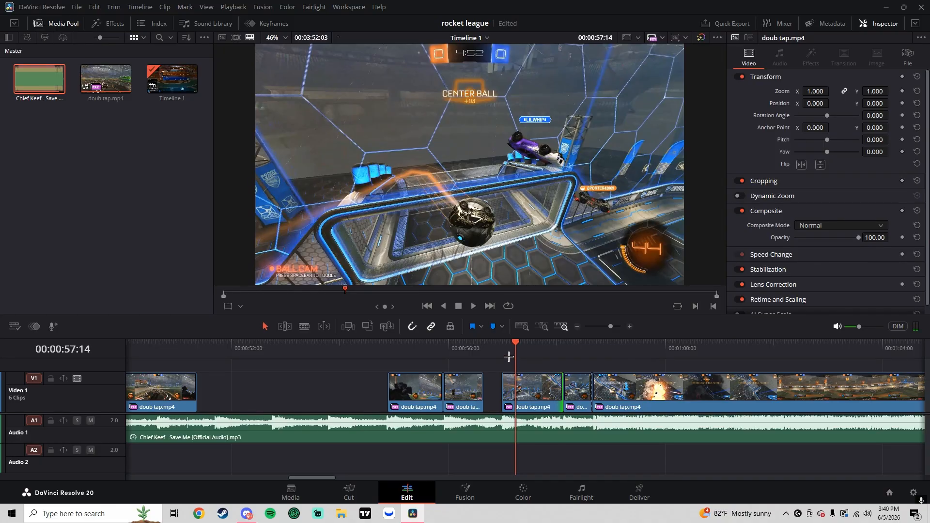
{"action": "key", "text": "Up"}
{"action": "left_click_drag", "start_coordinate": [483, 385], "coordinate": [500, 388]}
{"action": "left_click", "coordinate": [383, 349]}
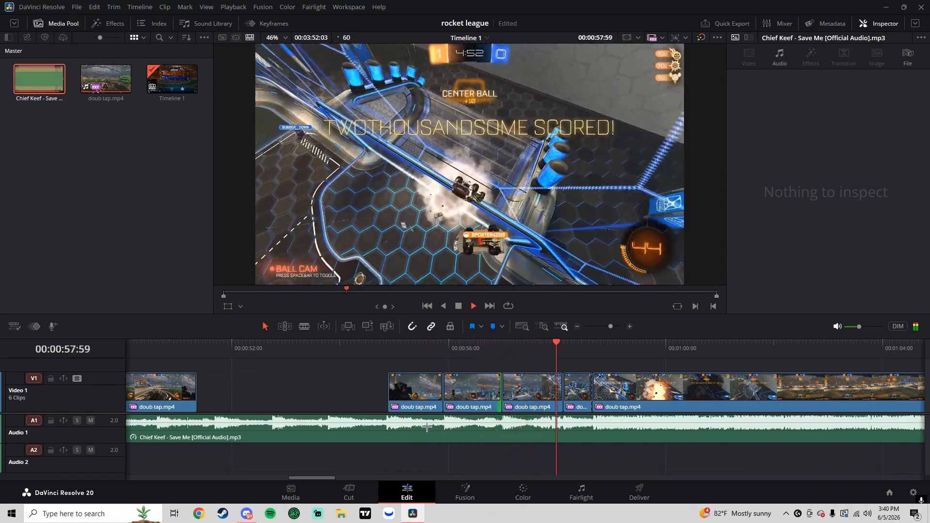
Cut the goal part at 00:01:00:14, delete its remainder and the leftover section before 00:00:52:00, and play back the remaining sections
{"action": "left_click", "coordinate": [499, 351]}
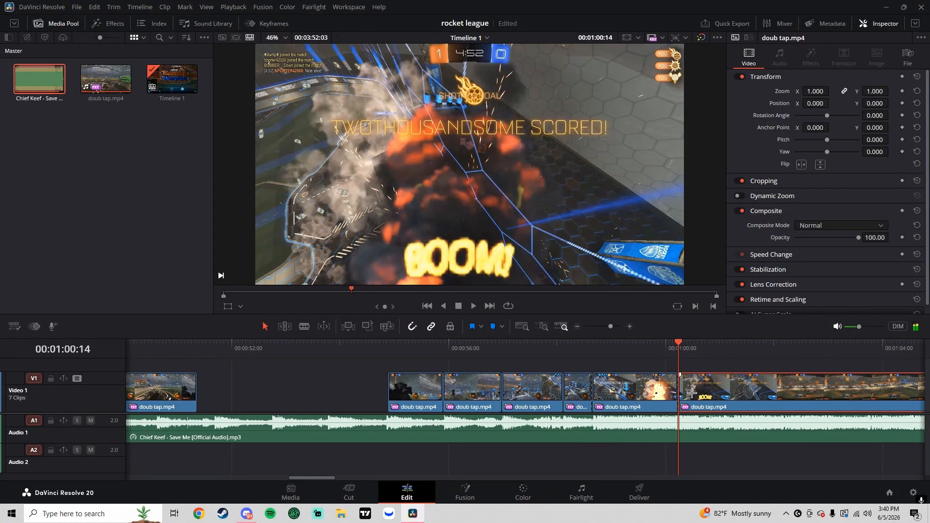
{"action": "key", "text": "Delete"}
{"action": "left_click", "coordinate": [390, 347]}
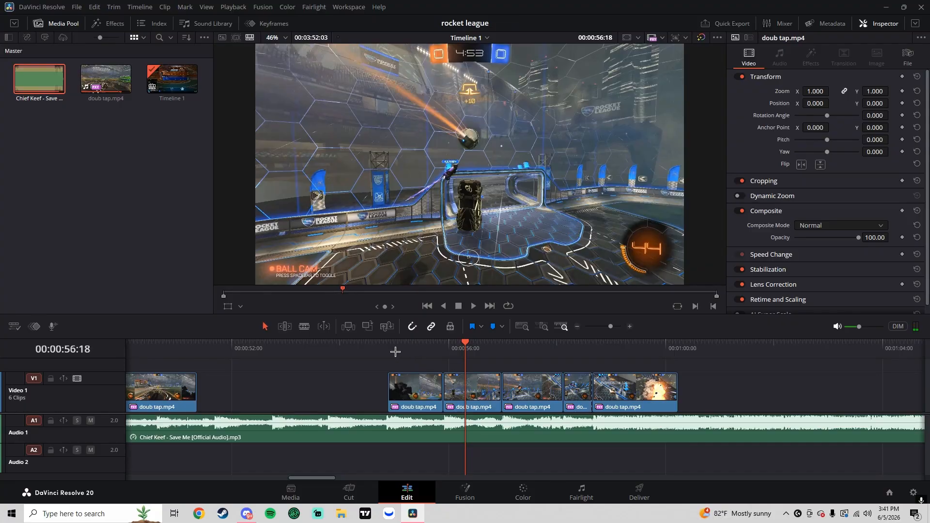
{"action": "left_click", "coordinate": [390, 348]}
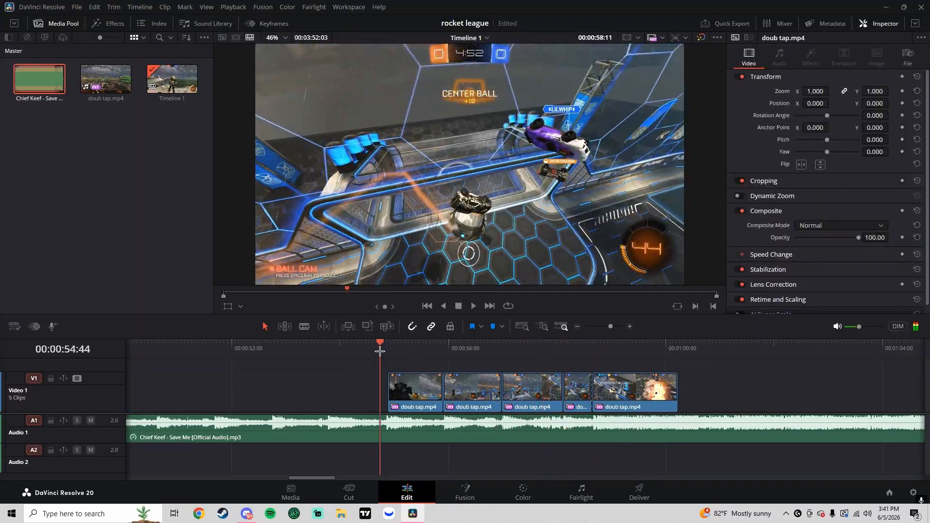
{"action": "key", "text": "space"}
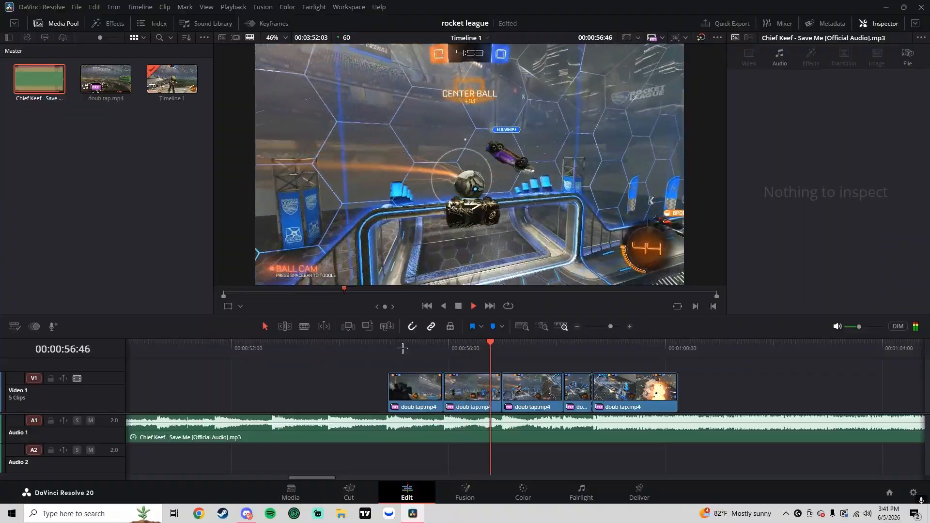
{"action": "left_click", "coordinate": [487, 388]}
{"action": "left_click", "coordinate": [499, 350]}
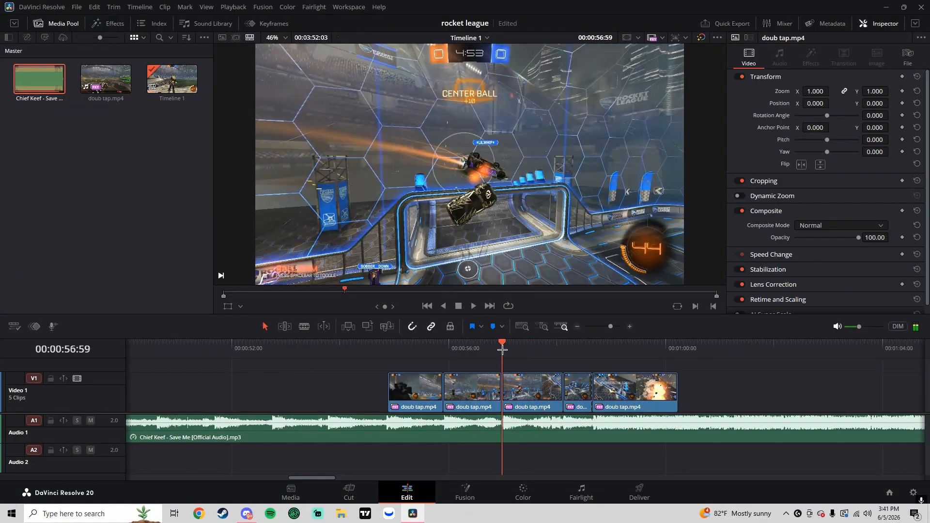
{"action": "key", "text": "space"}
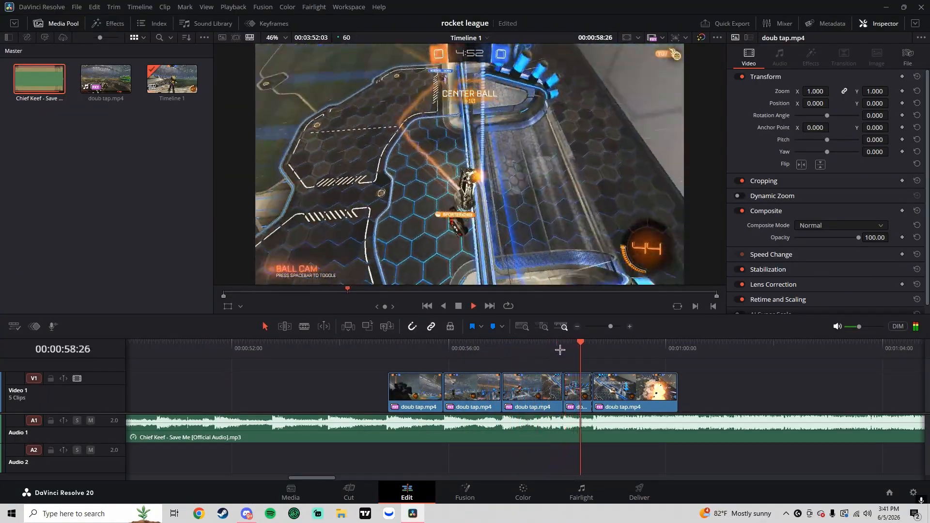
{"action": "key", "text": "space"}
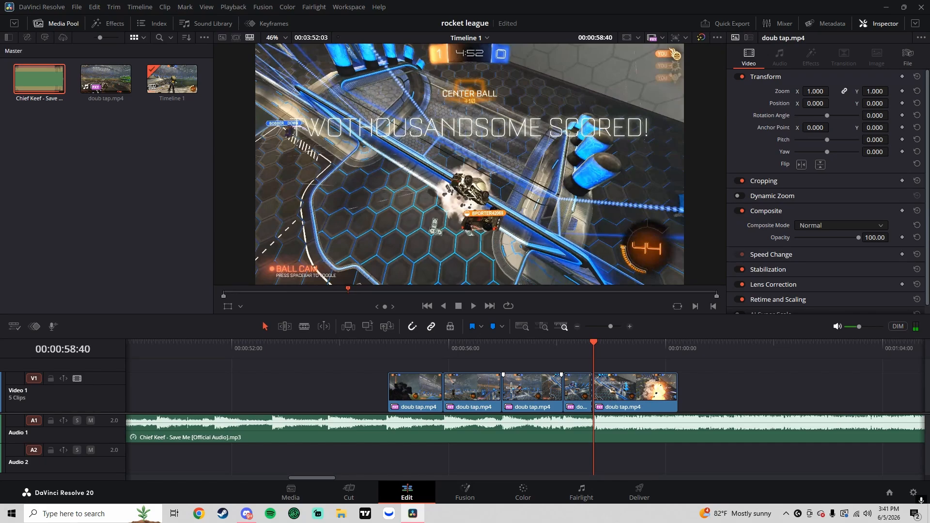
Open the first section on Video 1, starting at 00:00:54:53, in the Fusion page
{"action": "left_click", "coordinate": [388, 349]}
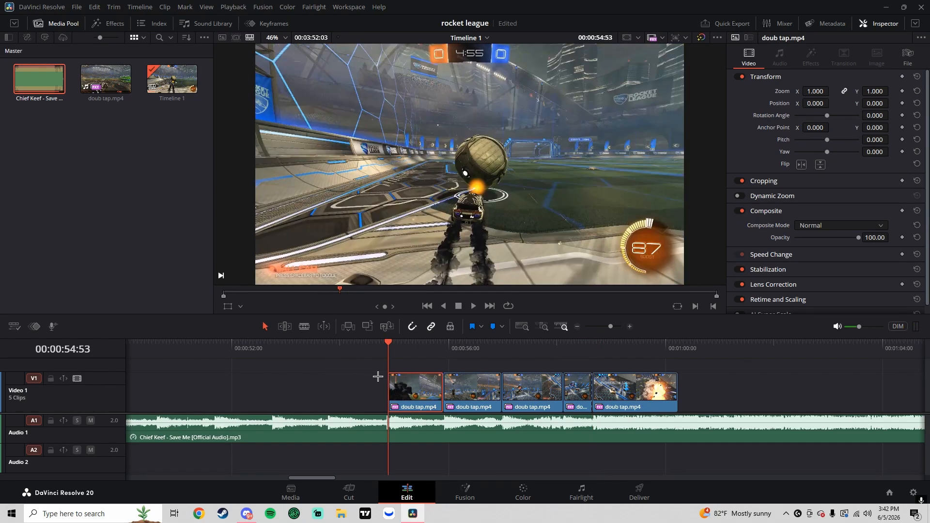
{"action": "left_click_drag", "start_coordinate": [388, 342], "coordinate": [388, 343]}
{"action": "right_click", "coordinate": [395, 387]}
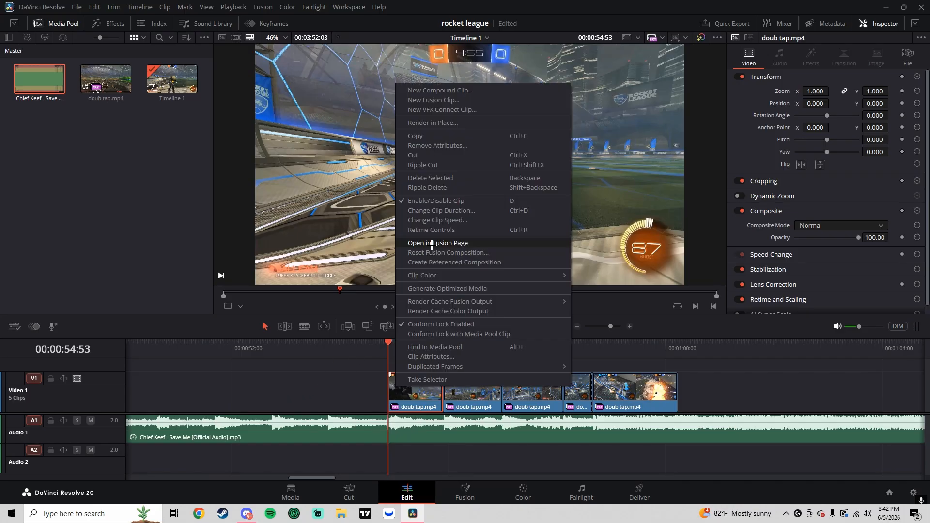
{"action": "left_click", "coordinate": [432, 244]}
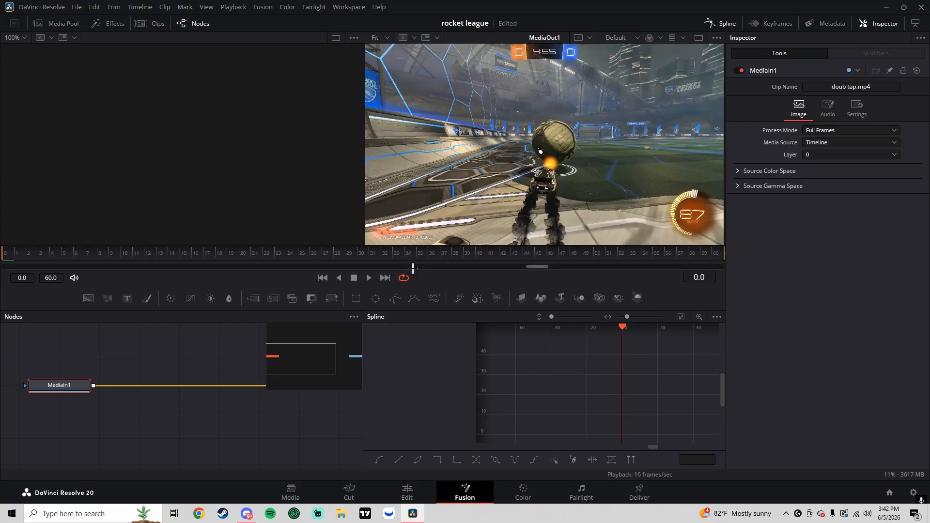
Add an Optical Flow node after MediaIn1, followed by a Time Stretcher node
{"action": "key", "text": "shift+space"}
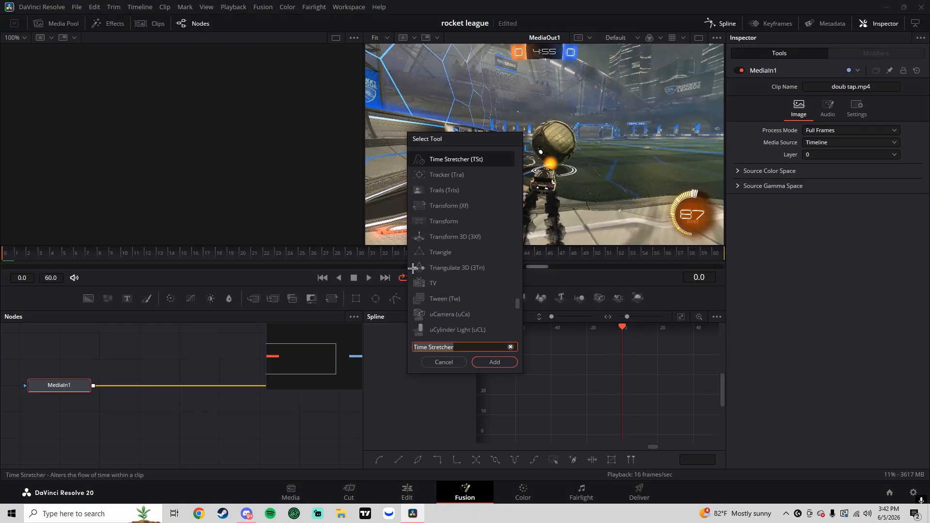
{"action": "type", "text": "opti"}
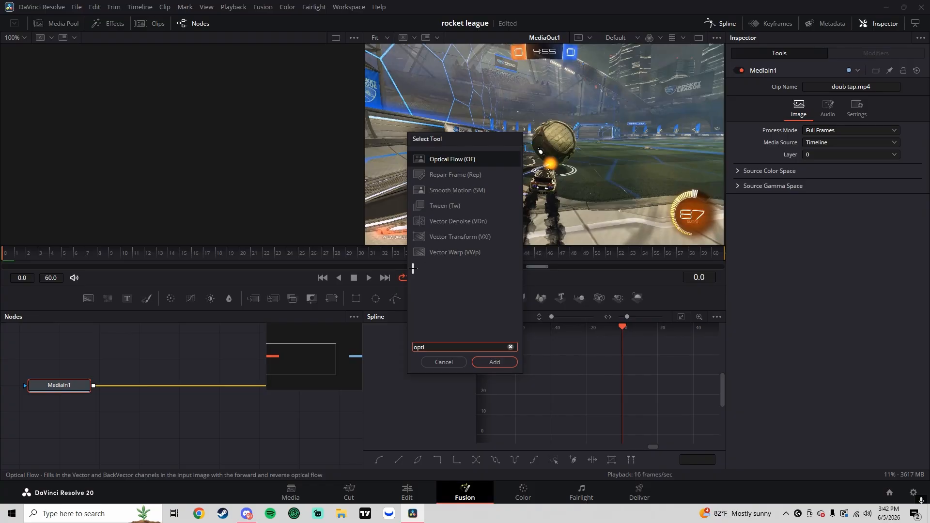
{"action": "left_click", "coordinate": [492, 359]}
{"action": "key", "text": "shift+space"}
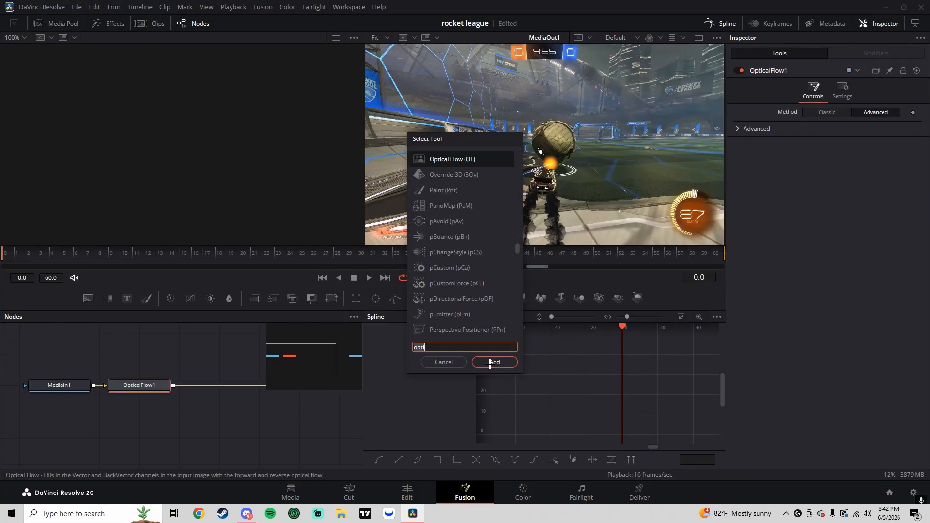
{"action": "type", "text": "time s"}
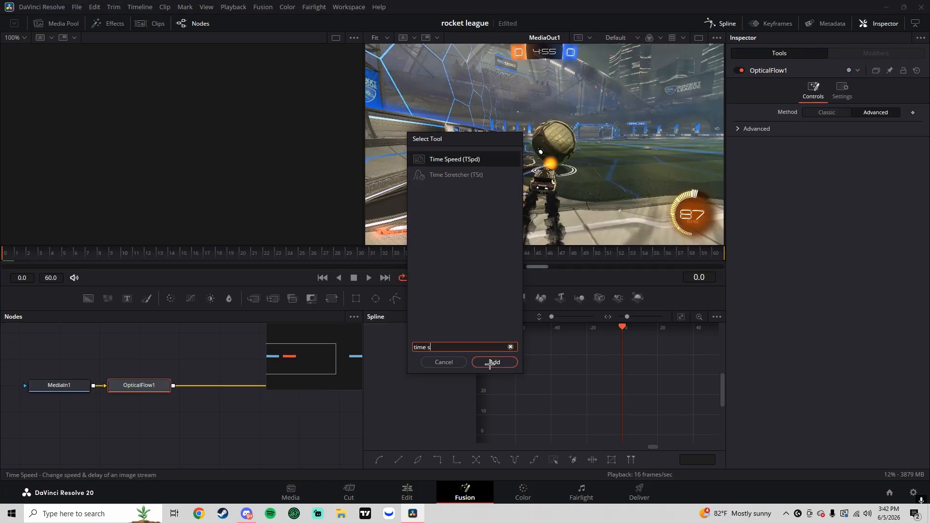
{"action": "left_click", "coordinate": [442, 175]}
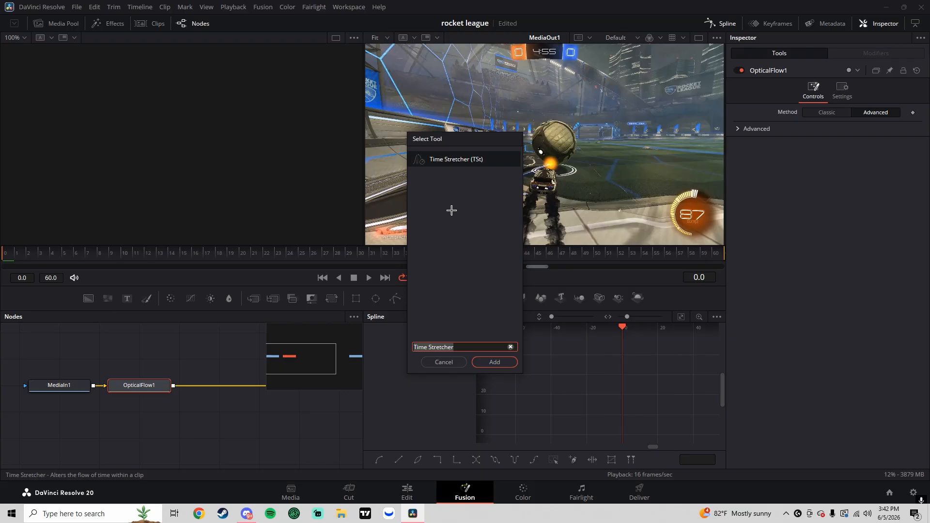
{"action": "left_click", "coordinate": [495, 362]}
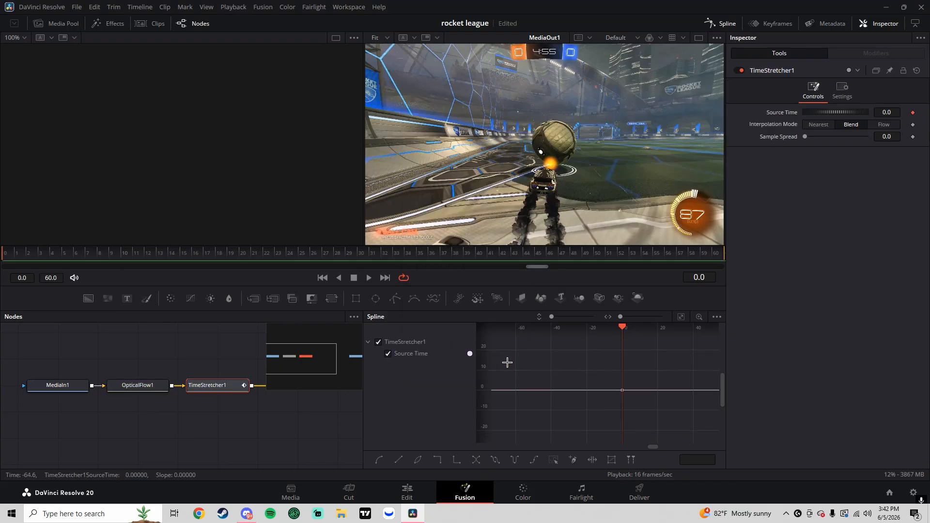
Set the Time Stretcher's interpolation mode to Flow and enable the backward Prev and Next warp directions, keeping Fastest On Top depth ordering
{"action": "left_click", "coordinate": [881, 125]}
{"action": "left_click", "coordinate": [827, 150]}
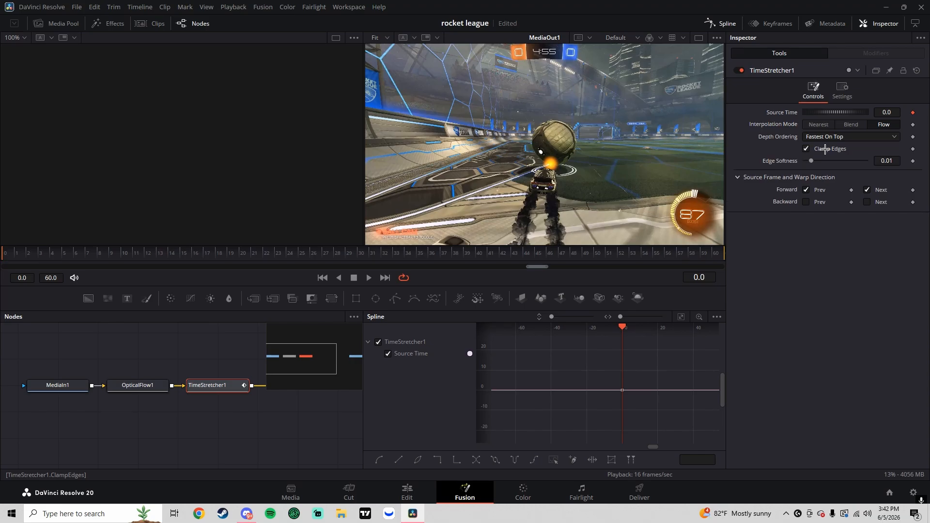
{"action": "left_click", "coordinate": [807, 202]}
{"action": "left_click", "coordinate": [867, 202]}
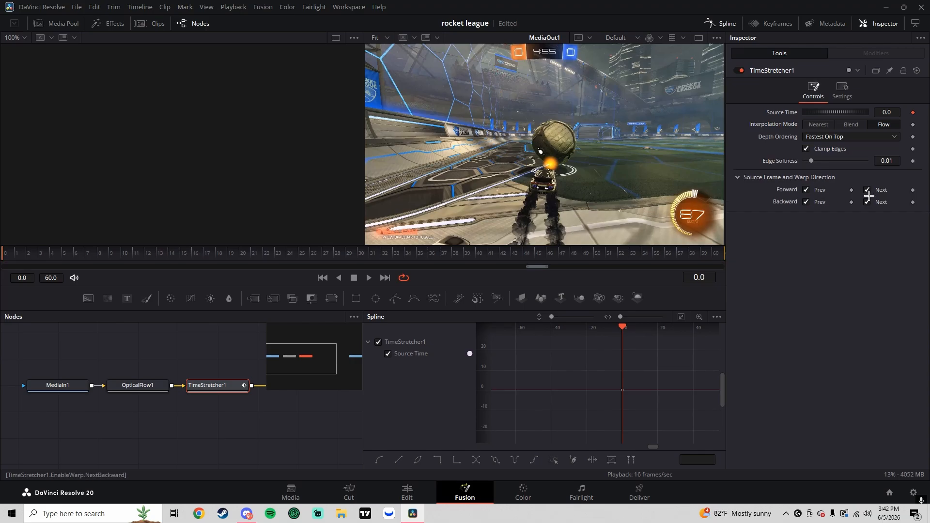
{"action": "left_click", "coordinate": [837, 137]}
{"action": "left_click", "coordinate": [837, 138]}
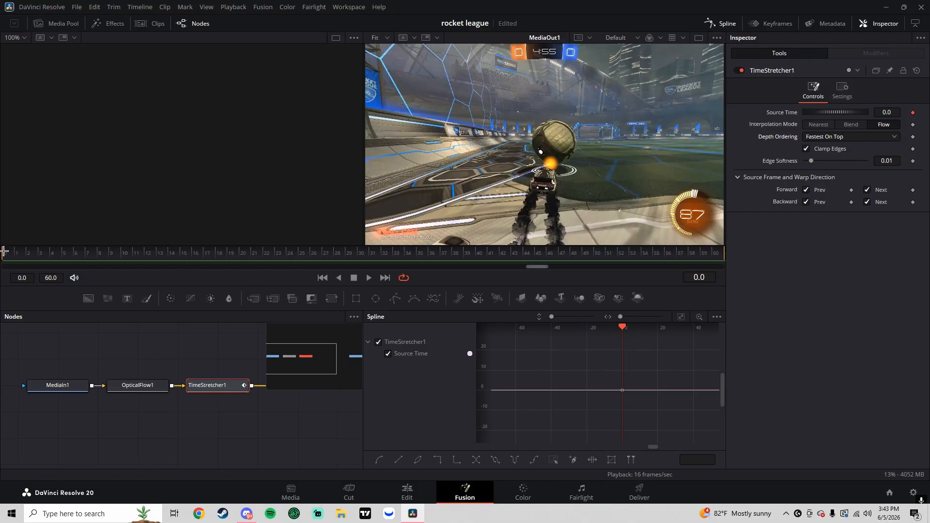
Set the Time Stretcher's Source Time to 60 at frame 60 and fit the resulting curve in the spline graph
{"action": "key", "text": "shift+4"}
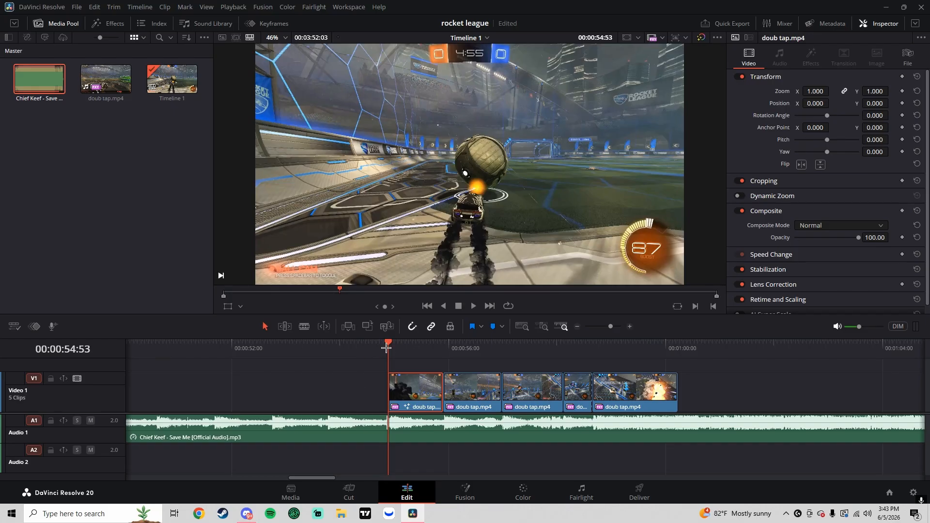
{"action": "left_click", "coordinate": [465, 492]}
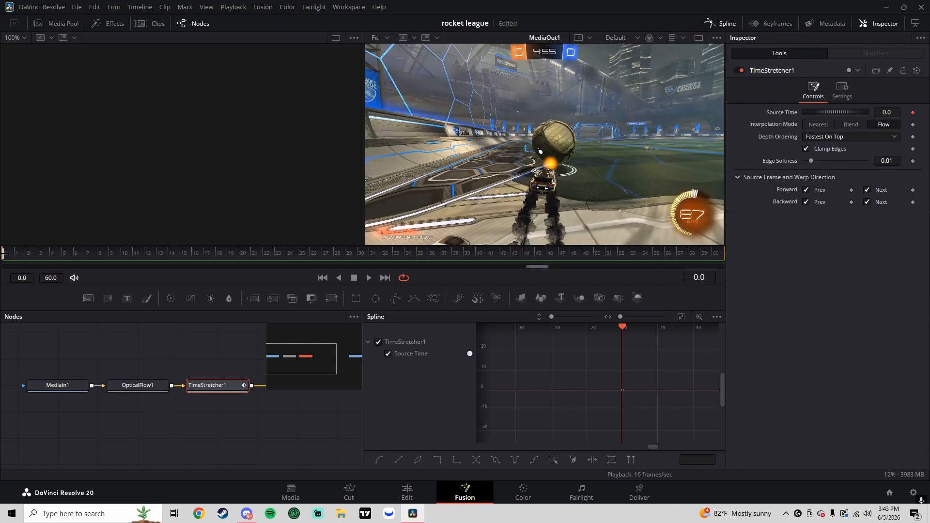
{"action": "left_click_drag", "start_coordinate": [9, 252], "coordinate": [734, 251]}
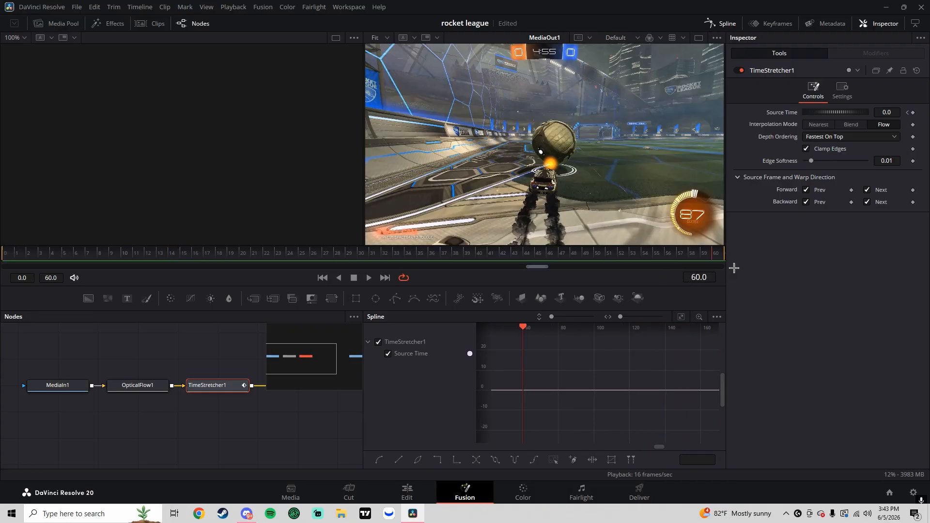
{"action": "left_click", "coordinate": [887, 113]}
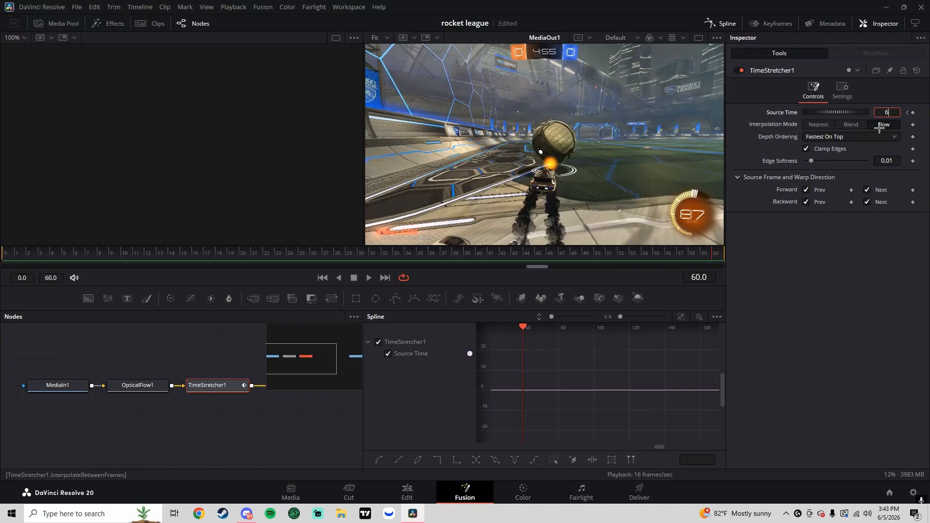
{"action": "type", "text": "60"}
{"action": "key", "text": "Return"}
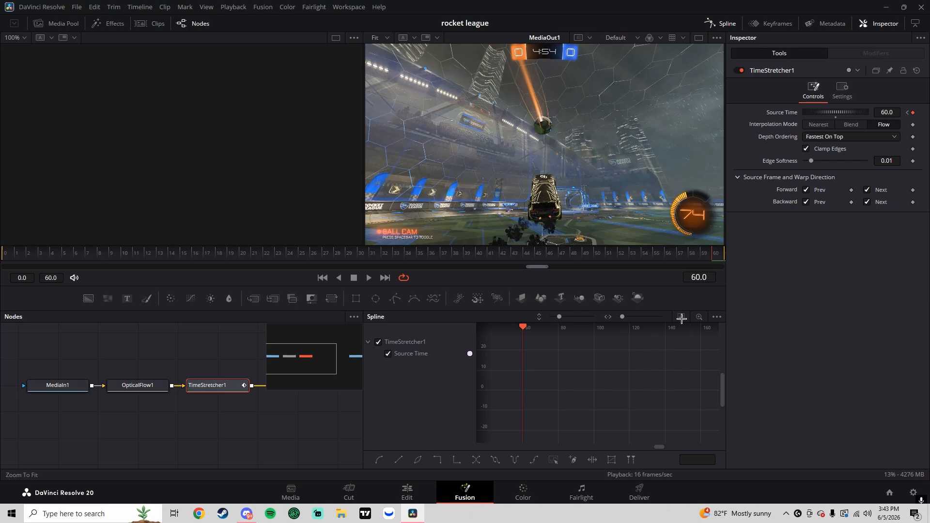
{"action": "left_click", "coordinate": [682, 318]}
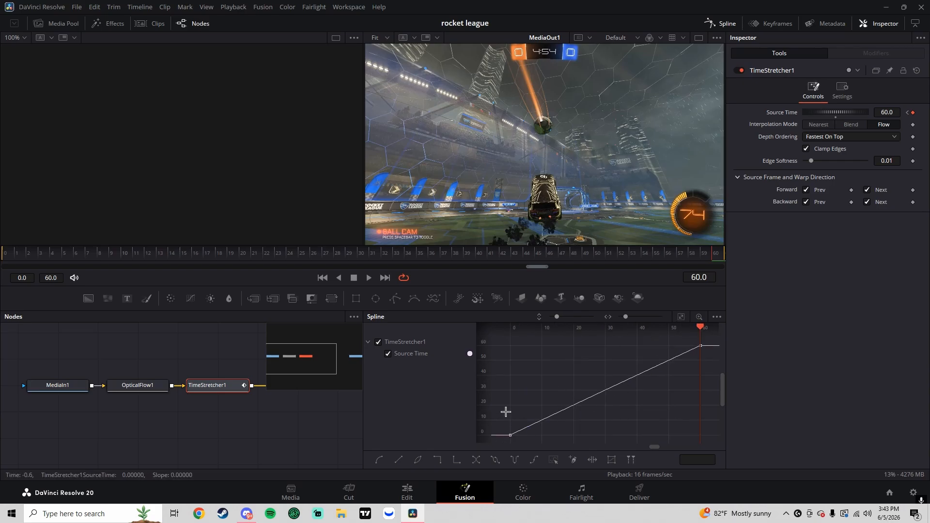
Smooth both Source Time keyframes, shape the curve steep at both ends and nearly flat in the middle, and play it back
{"action": "left_click", "coordinate": [722, 24]}
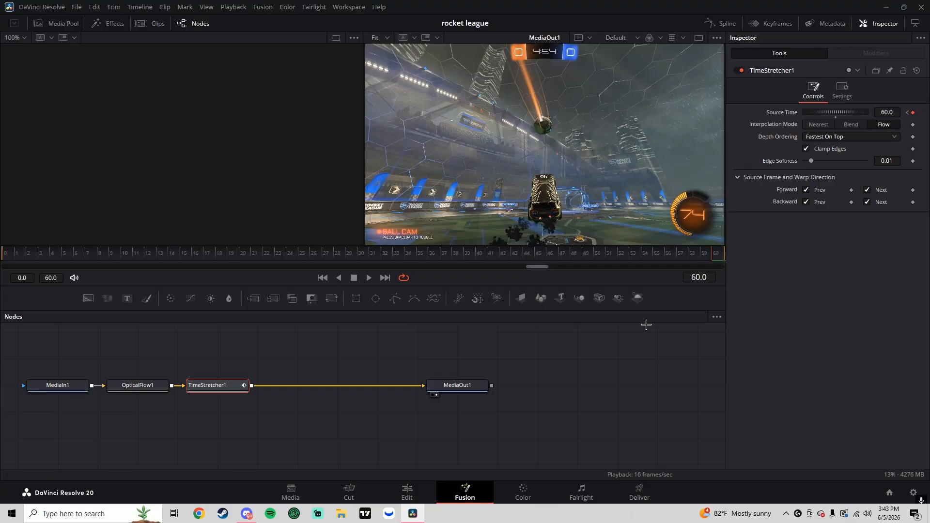
{"action": "left_click", "coordinate": [729, 23]}
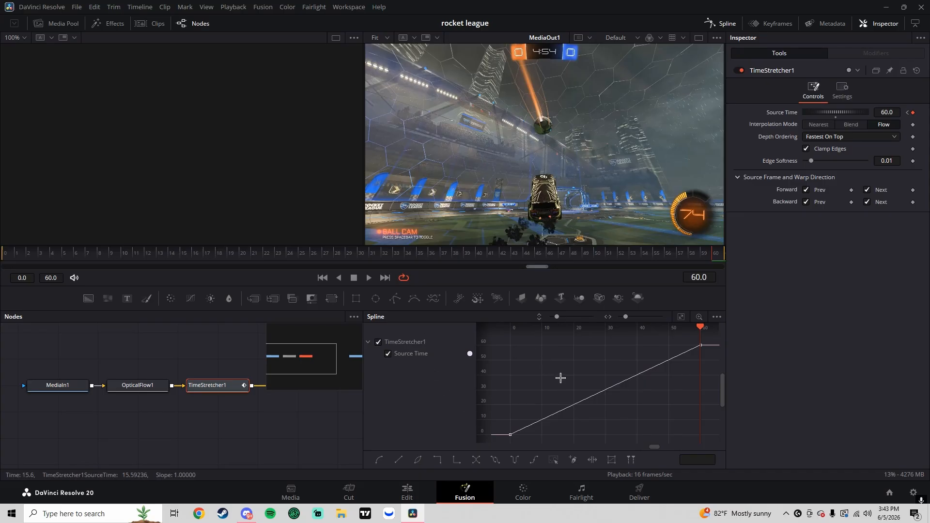
{"action": "key", "text": "ctrl+a"}
{"action": "key", "text": "s"}
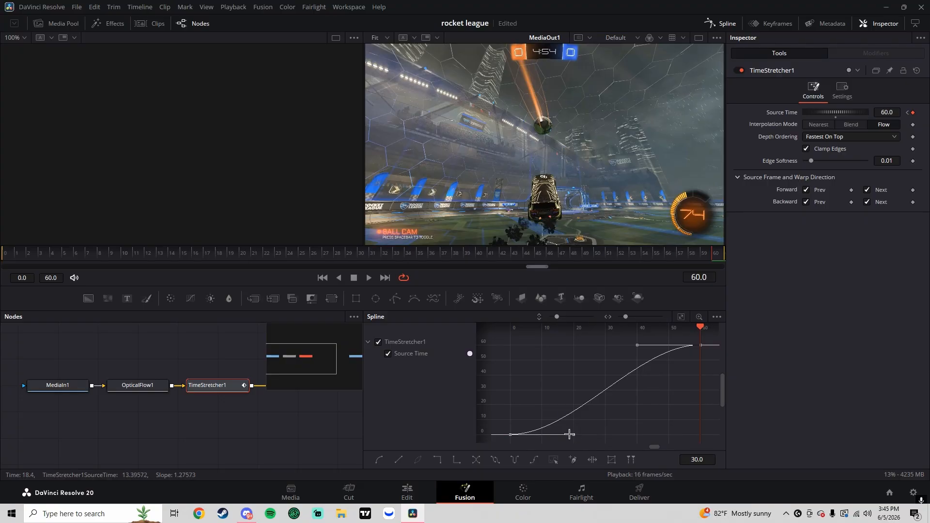
{"action": "left_click_drag", "start_coordinate": [569, 434], "coordinate": [542, 356]}
{"action": "left_click_drag", "start_coordinate": [637, 346], "coordinate": [676, 430]}
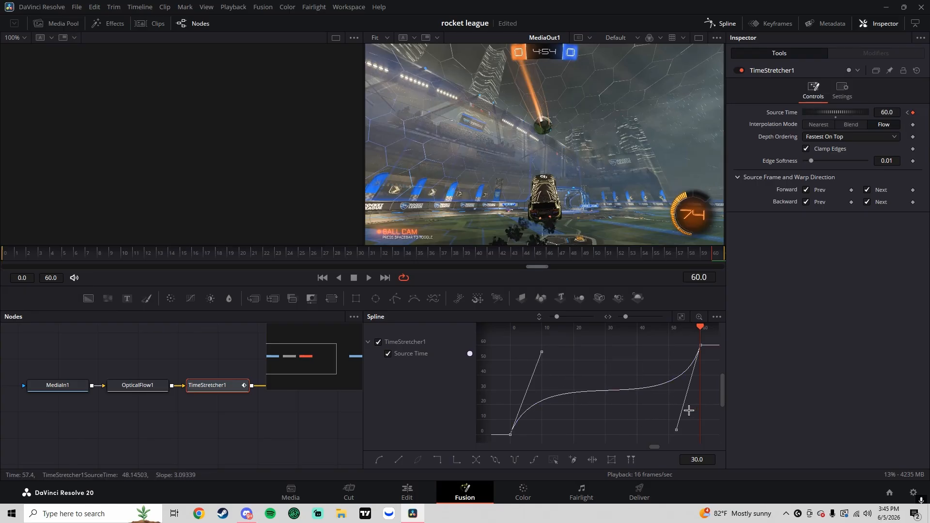
{"action": "left_click", "coordinate": [579, 422]}
{"action": "key", "text": "space"}
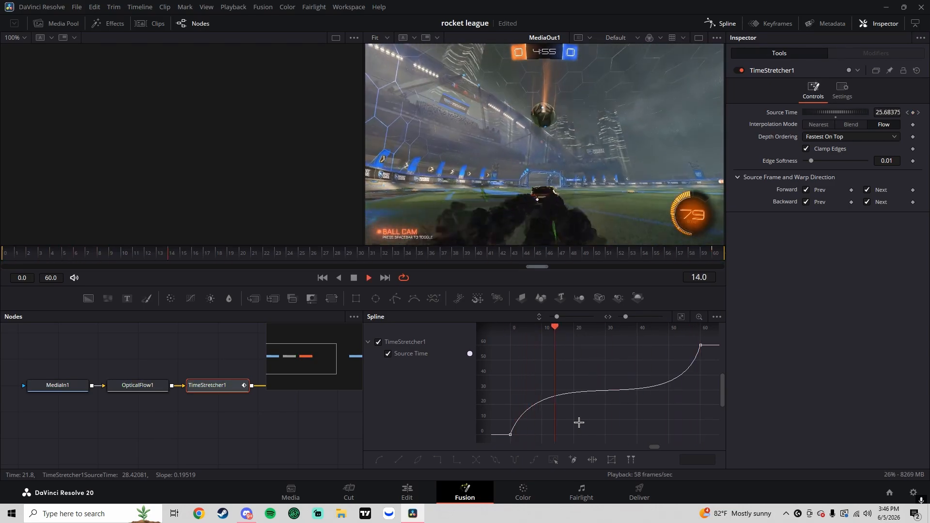
{"action": "key", "text": "space"}
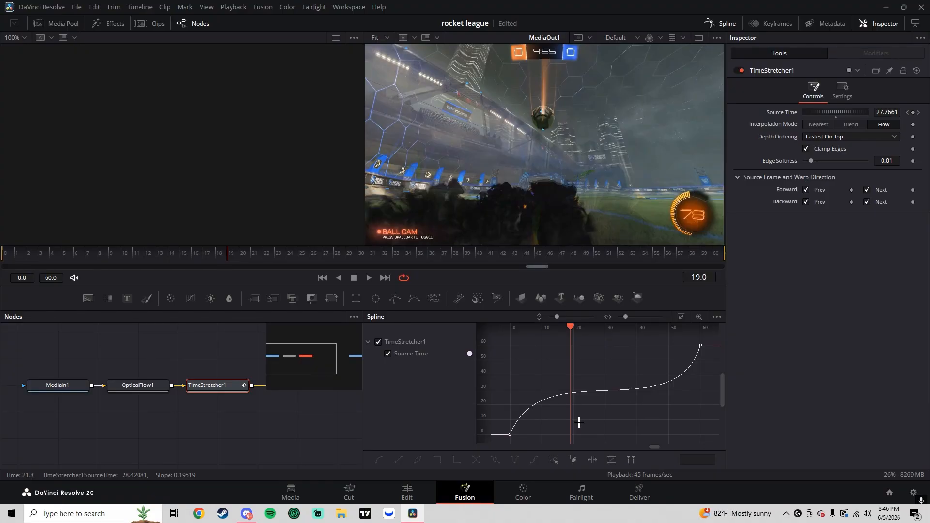
Flatten both Source Time keyframes, retract the first keyframe's handle, and pull the last handle down steeply for a slow start and fast finish
{"action": "key", "text": "ctrl+a"}
{"action": "left_click", "coordinate": [557, 418]}
{"action": "key", "text": "ctrl+a"}
{"action": "key", "text": "f"}
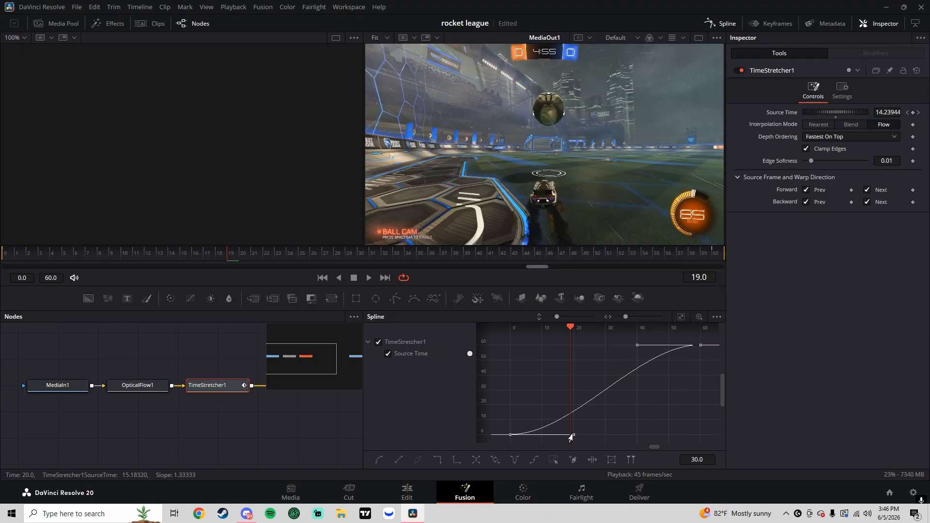
{"action": "key", "text": "Home"}
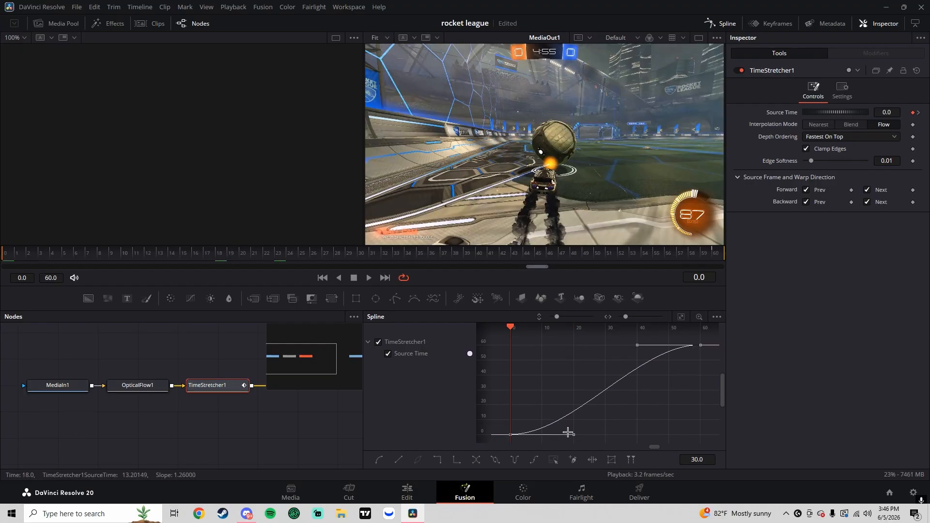
{"action": "left_click_drag", "start_coordinate": [573, 434], "coordinate": [510, 432]}
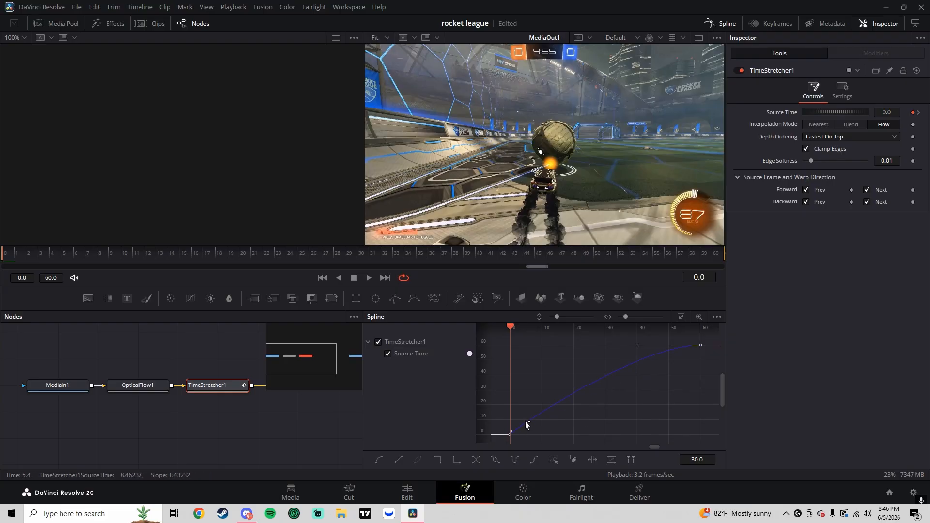
{"action": "left_click_drag", "start_coordinate": [637, 345], "coordinate": [690, 439]}
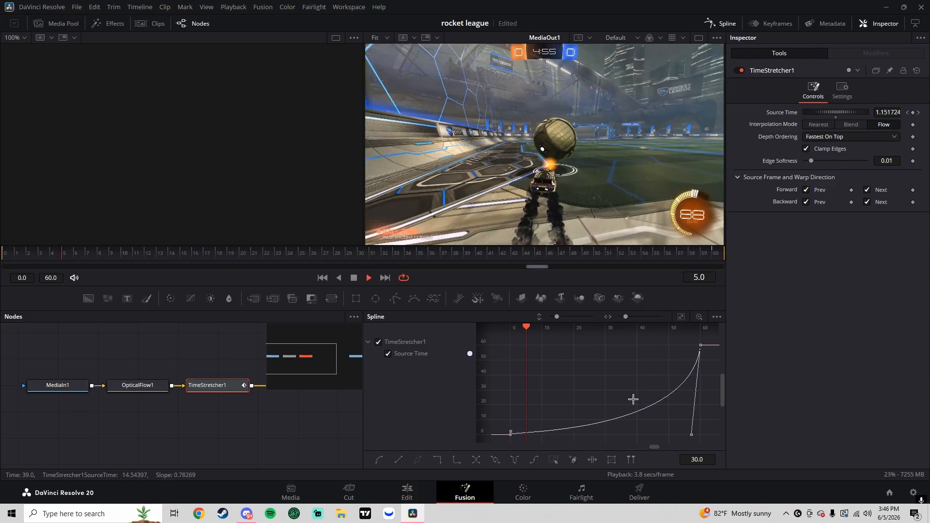
Ease the last Source Time keyframe's handle inward and up slightly, and play the first clip's speed ramp on the edit timeline
{"action": "left_click_drag", "start_coordinate": [688, 438], "coordinate": [673, 430]}
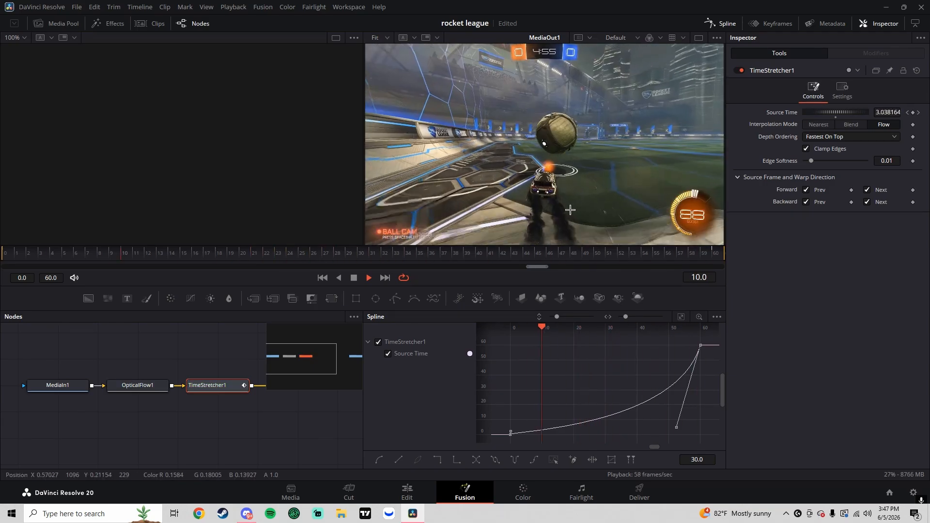
{"action": "left_click", "coordinate": [407, 492]}
{"action": "left_click", "coordinate": [387, 348]}
{"action": "left_click", "coordinate": [234, 7]}
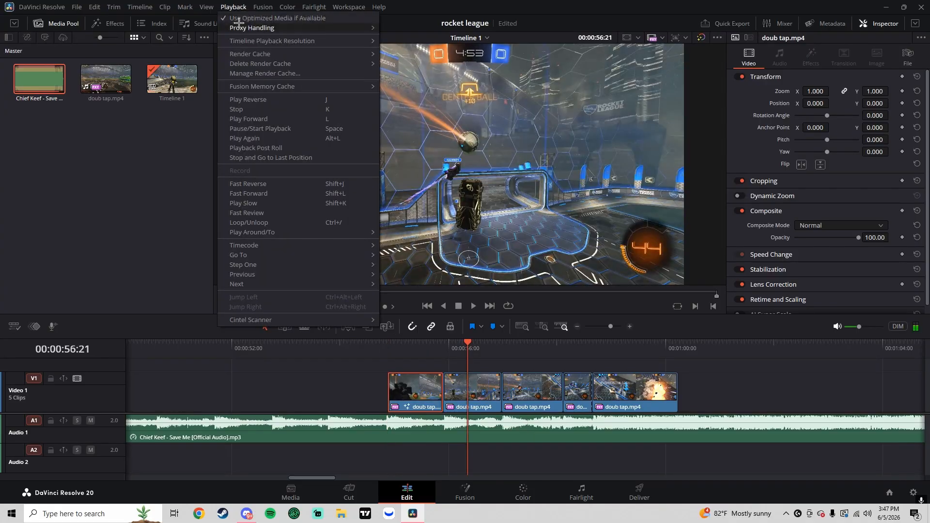
{"action": "left_click", "coordinate": [382, 345]}
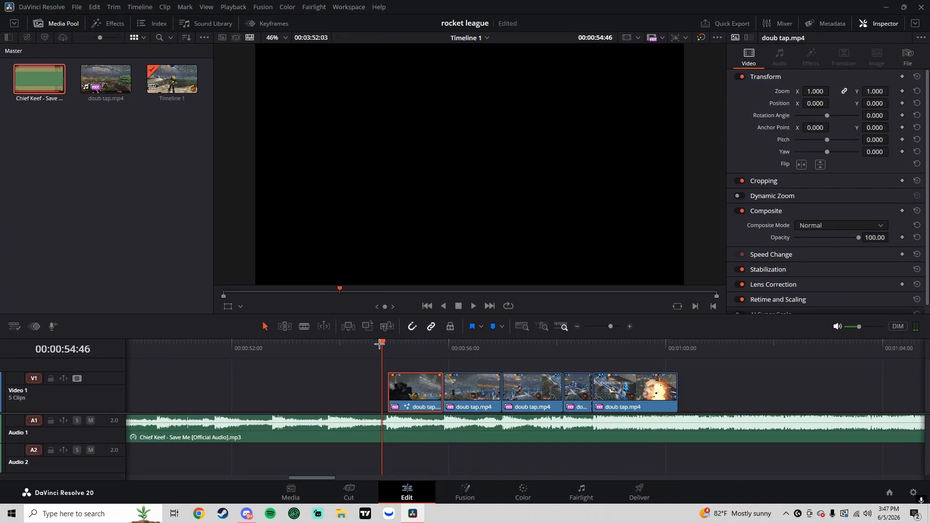
{"action": "key", "text": "space"}
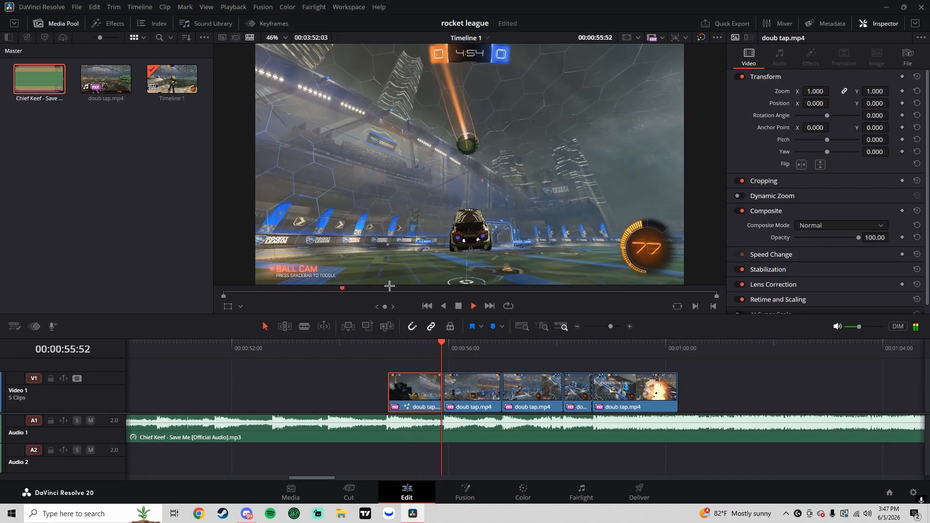
{"action": "key", "text": "space"}
Set the timeline playback resolution to Quarter and replay the first clip from just before its start
{"action": "left_click", "coordinate": [229, 7]}
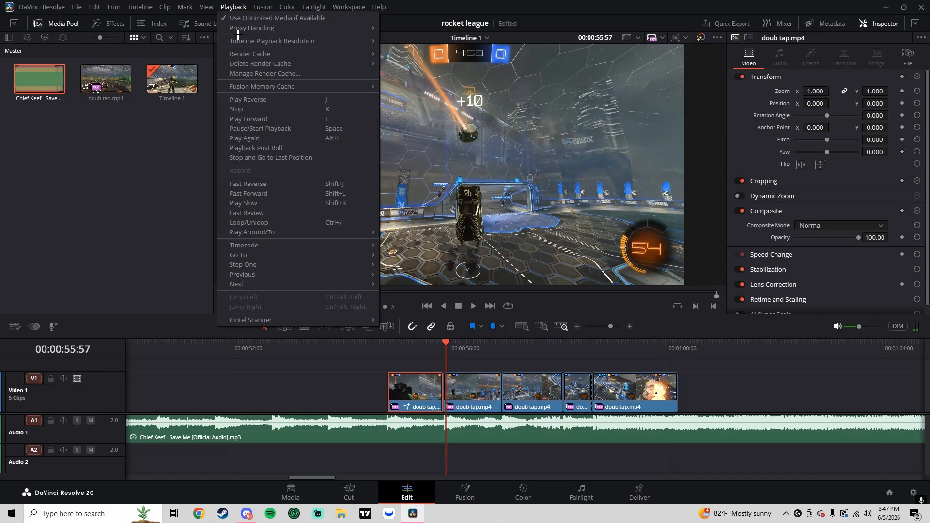
{"action": "left_click", "coordinate": [389, 47]}
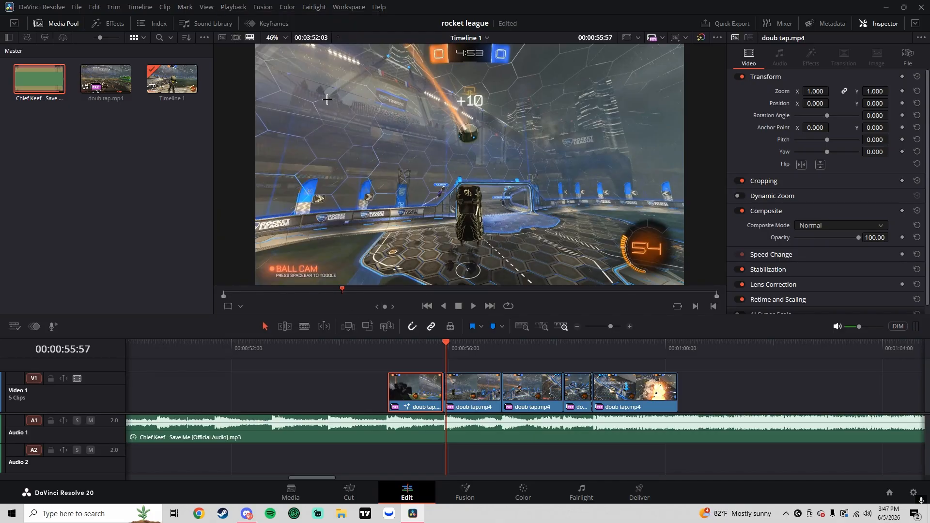
{"action": "left_click", "coordinate": [234, 6]}
{"action": "mouse_move", "coordinate": [297, 41]}
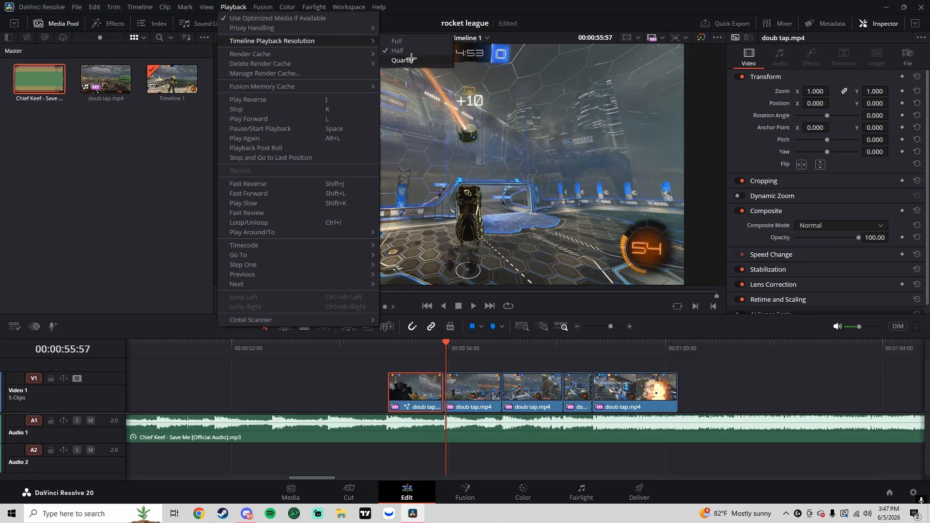
{"action": "left_click", "coordinate": [411, 60]}
{"action": "left_click", "coordinate": [379, 343]}
{"action": "key", "text": "space"}
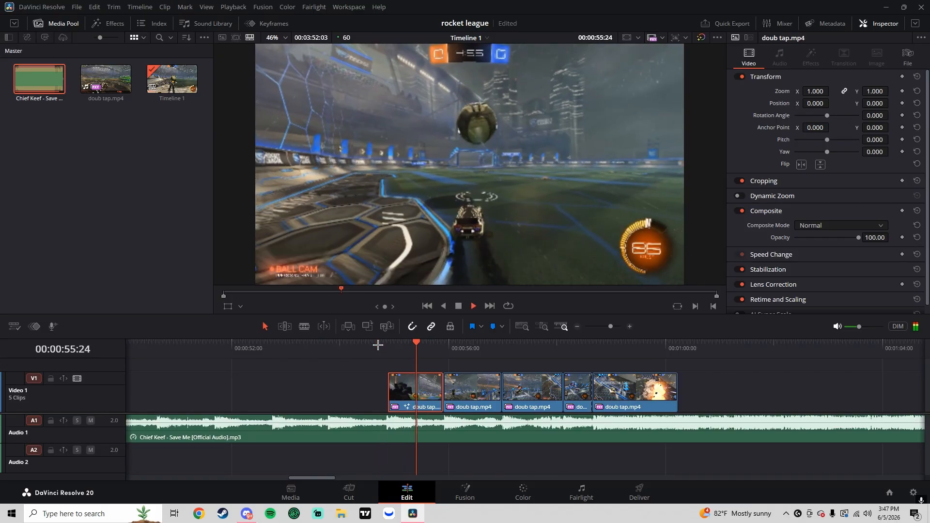
{"action": "left_click", "coordinate": [380, 346]}
{"action": "key", "text": "space"}
Reopen the first clip in Fusion, extend both Source Time handles toward the curve's middle for a gentler ramp, and replay it on the edit timeline
{"action": "right_click", "coordinate": [406, 386]}
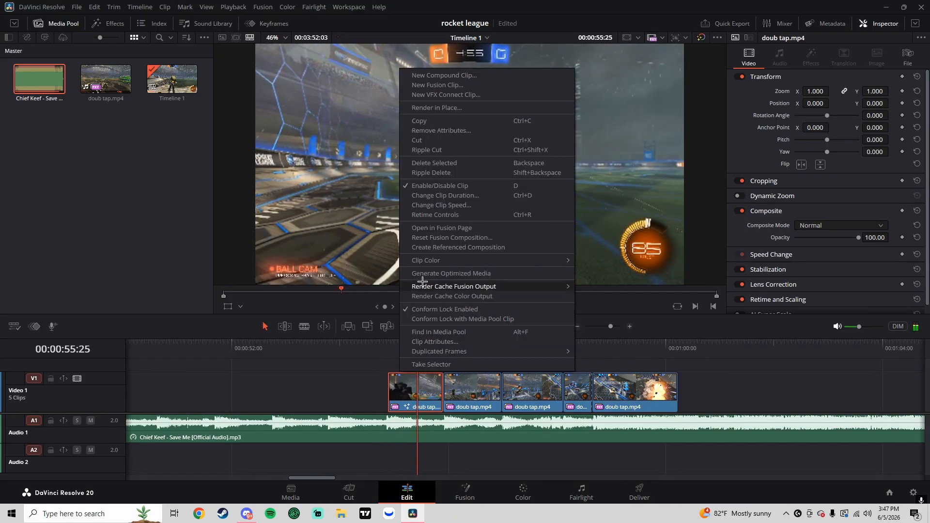
{"action": "left_click", "coordinate": [455, 229]}
{"action": "left_click_drag", "start_coordinate": [677, 427], "coordinate": [617, 440]}
{"action": "left_click_drag", "start_coordinate": [510, 431], "coordinate": [592, 422]}
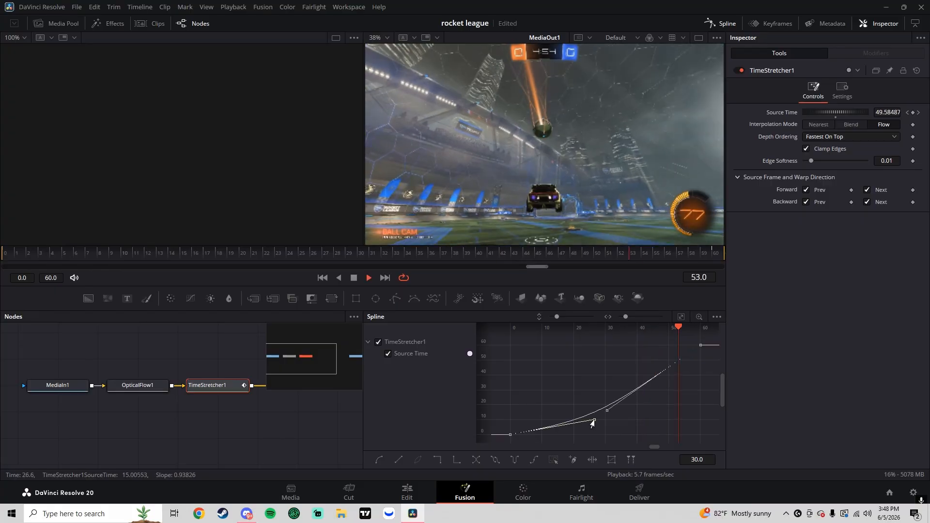
{"action": "left_click", "coordinate": [407, 492]}
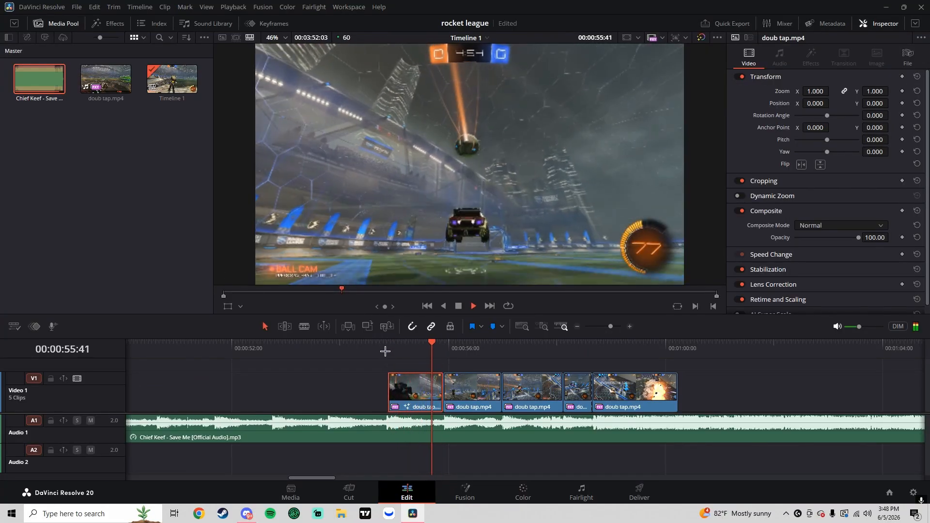
{"action": "left_click", "coordinate": [369, 347]}
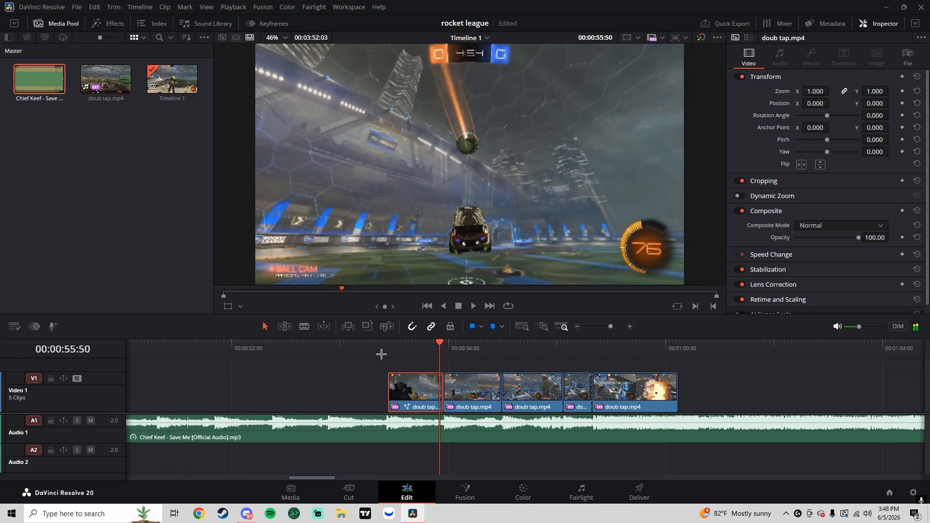
{"action": "key", "text": "space"}
{"action": "left_click", "coordinate": [390, 347]}
{"action": "key", "text": "space"}
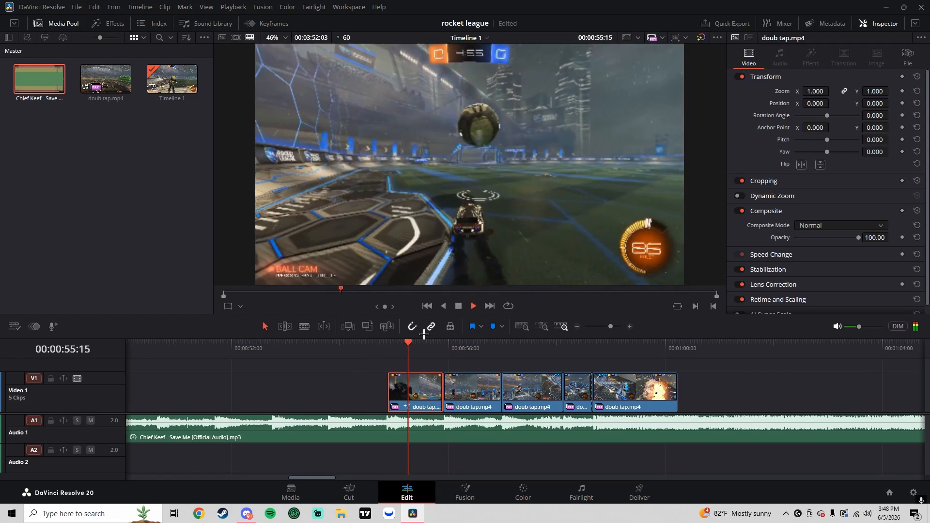
{"action": "key", "text": "space"}
Open the second clip in Fusion and add an Optical Flow node followed by a Time Stretcher node after MediaIn1
{"action": "right_click", "coordinate": [463, 381]}
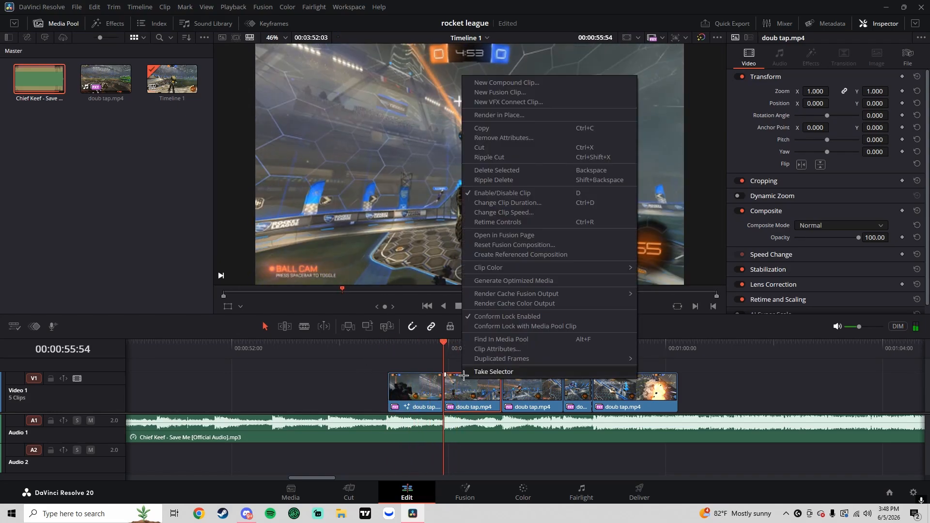
{"action": "left_click", "coordinate": [492, 237]}
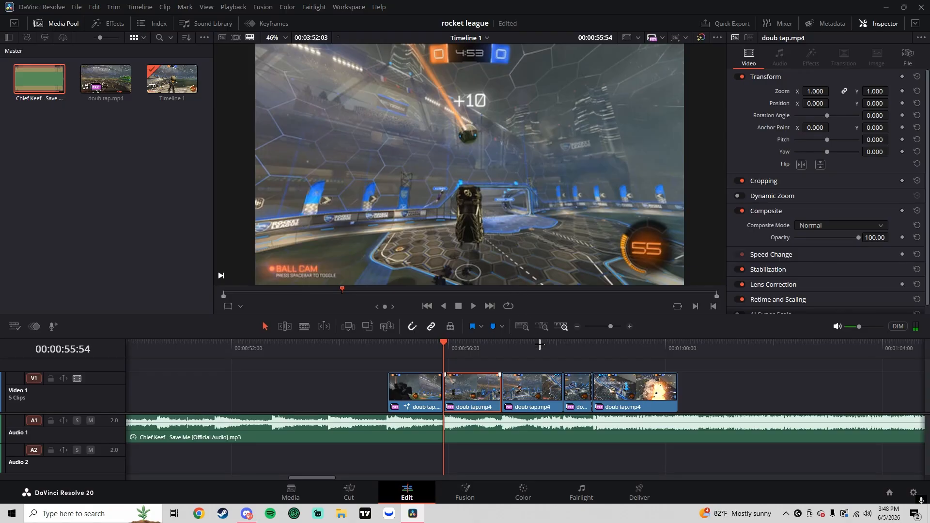
{"action": "key", "text": "shift+space"}
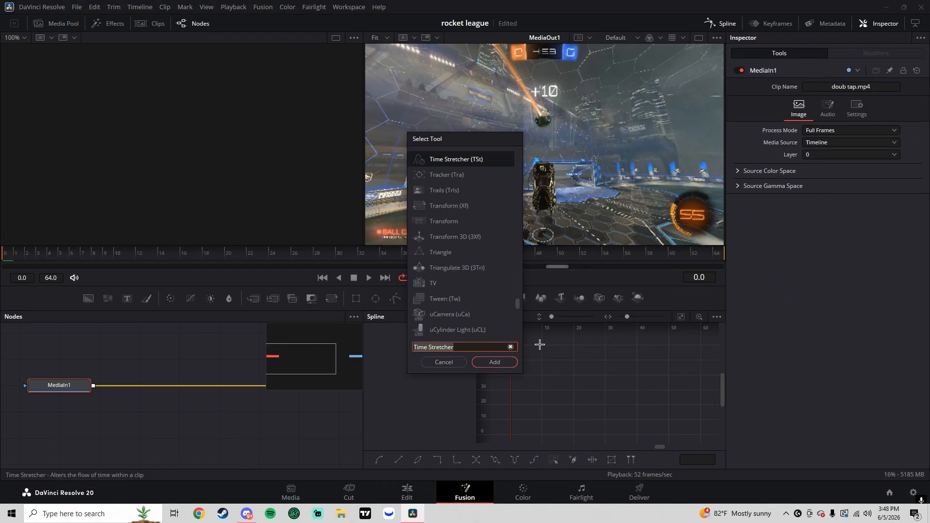
{"action": "type", "text": "opt"}
{"action": "key", "text": "Return"}
{"action": "key", "text": "shift+space"}
{"action": "type", "text": "ti"}
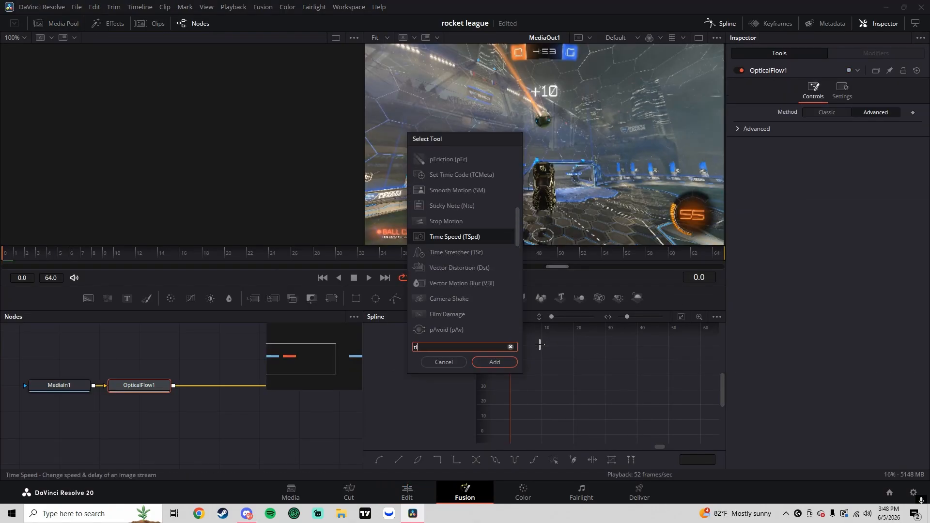
{"action": "type", "text": "me"}
{"action": "key", "text": "Down"}
{"action": "key", "text": "Return"}
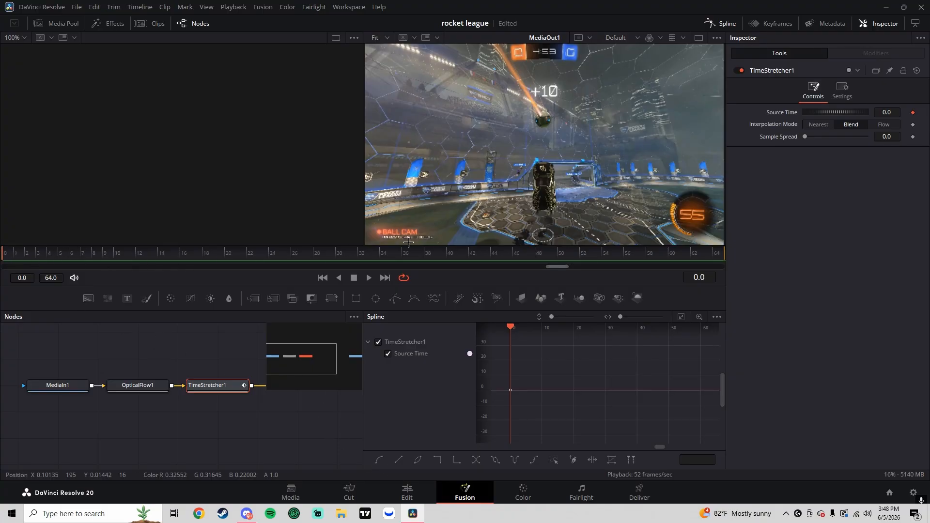
Set the second clip's Time Stretcher to Flow interpolation and enable the backward Prev and Next warp directions
{"action": "left_click", "coordinate": [884, 125]}
{"action": "left_click", "coordinate": [824, 148]}
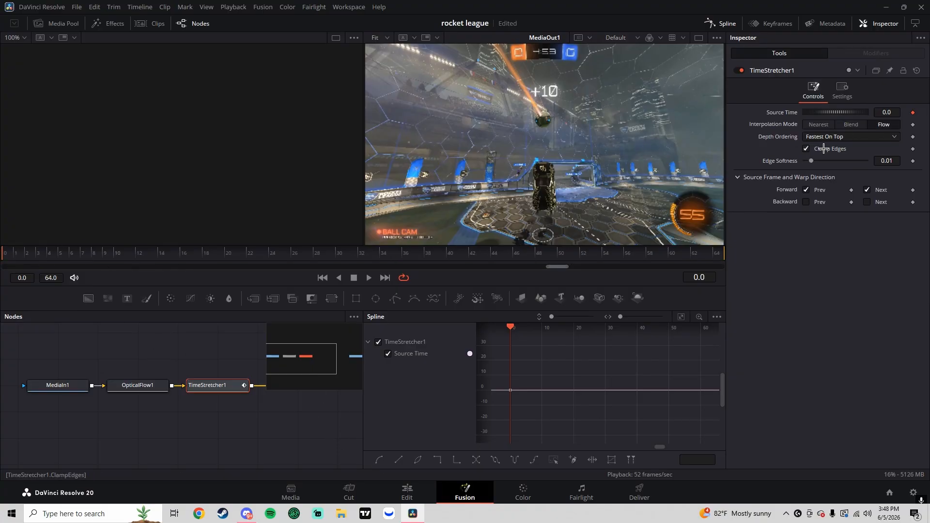
{"action": "left_click", "coordinate": [867, 203]}
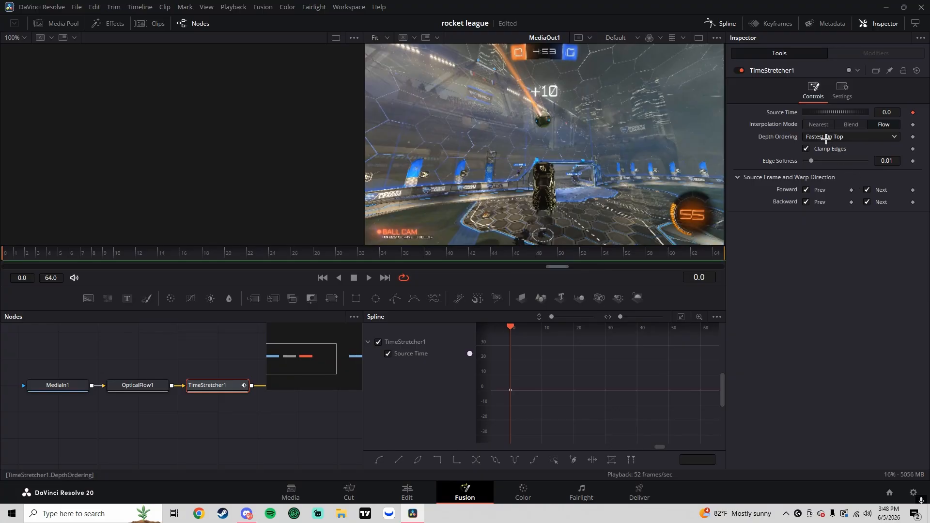
Set the second clip's Source Time to 64 at frame 64, fit the curve in the spline graph, and scrub through the frames
{"action": "left_click", "coordinate": [697, 253]}
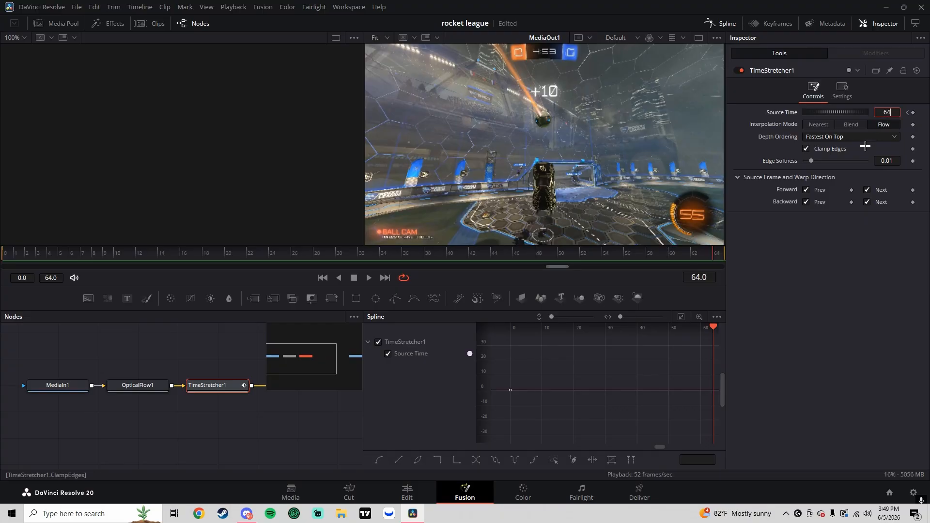
{"action": "type", "text": "64"}
{"action": "key", "text": "Tab"}
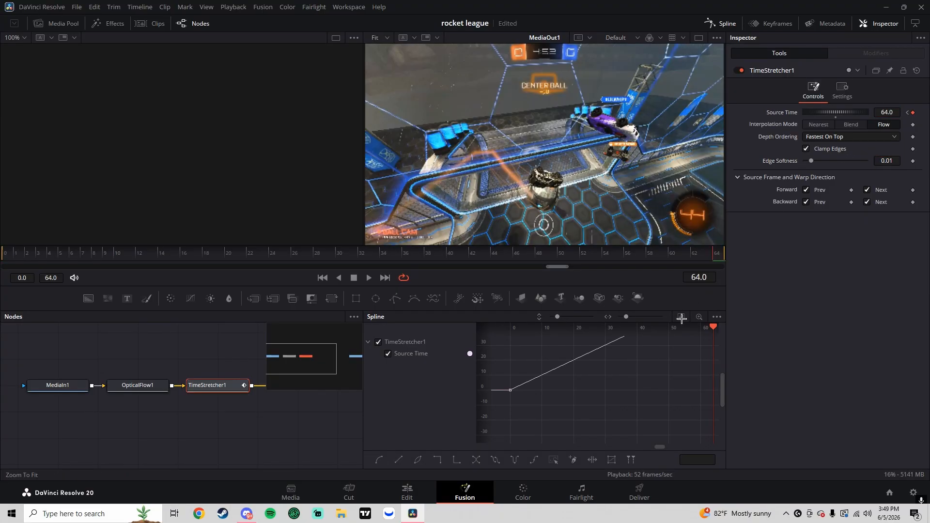
{"action": "left_click", "coordinate": [682, 319]}
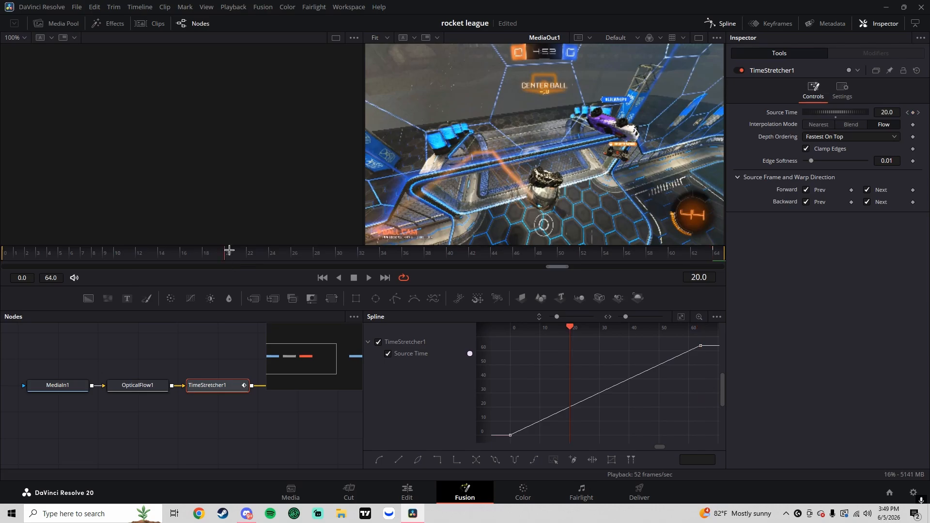
{"action": "left_click_drag", "start_coordinate": [229, 250], "coordinate": [665, 265]}
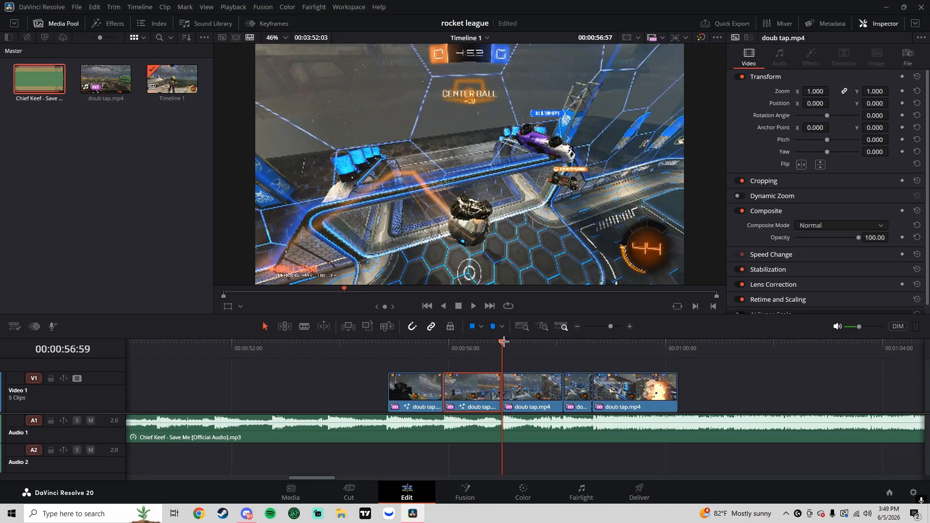
Compare the second clip's start and end on the edit timeline, lower its frame 64 Source Time keyframe to 41.6 in Fusion, and fit the curve
{"action": "left_click", "coordinate": [408, 491]}
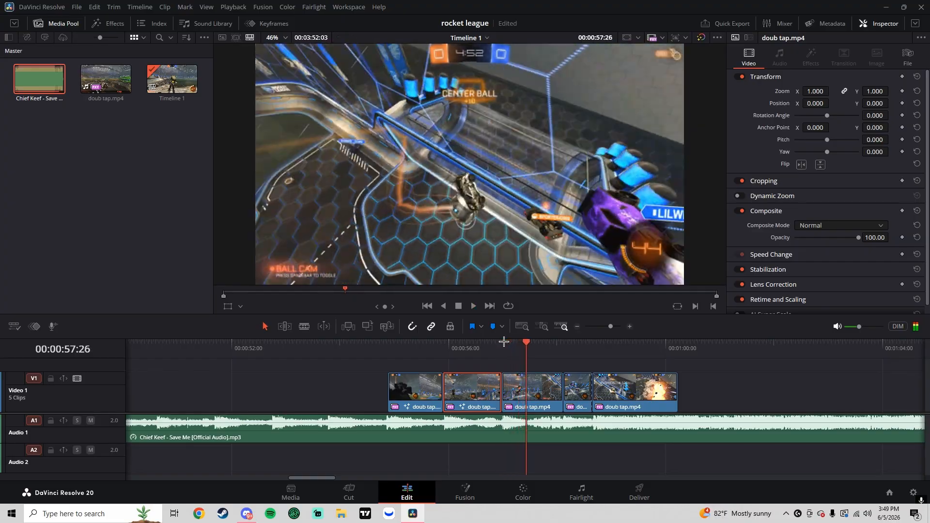
{"action": "mouse_move", "coordinate": [504, 342]}
{"action": "left_mouse_down"}
{"action": "mouse_move", "coordinate": [495, 344]}
{"action": "mouse_move", "coordinate": [526, 346]}
{"action": "mouse_move", "coordinate": [502, 345]}
{"action": "left_mouse_up"}
{"action": "left_click", "coordinate": [441, 348]}
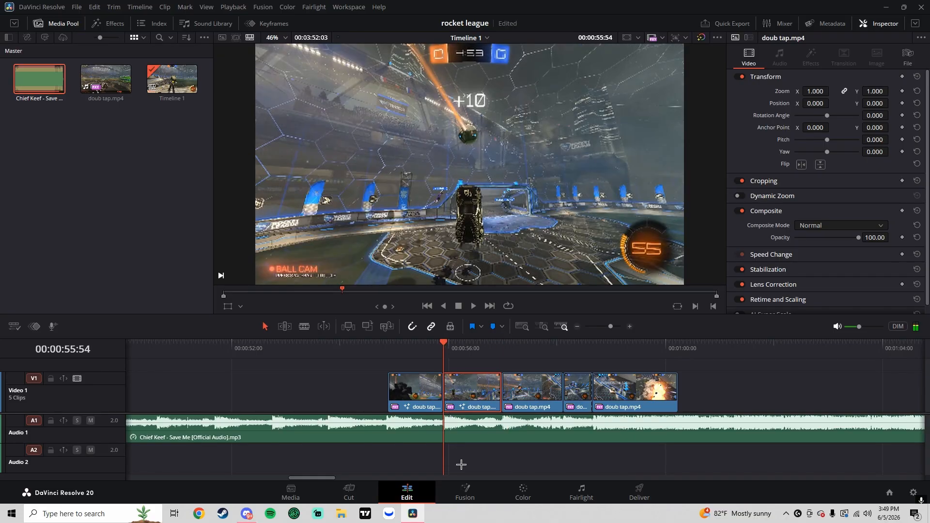
{"action": "right_click", "coordinate": [463, 388]}
{"action": "left_click", "coordinate": [515, 245]}
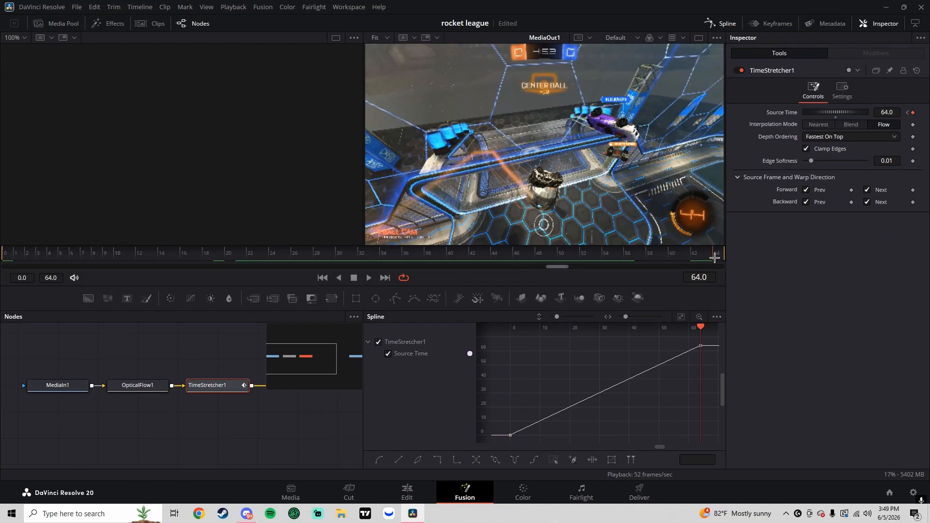
{"action": "left_click_drag", "start_coordinate": [703, 327], "coordinate": [704, 383]}
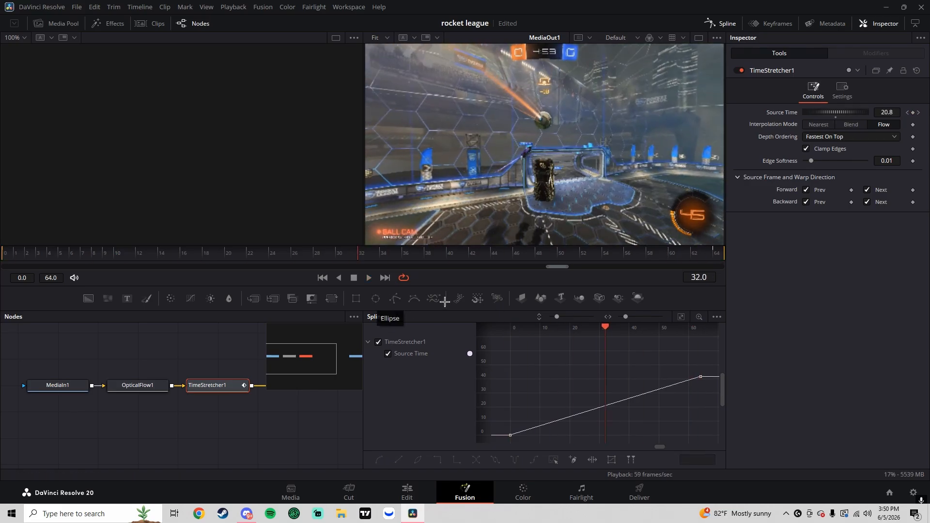
{"action": "left_click", "coordinate": [683, 317]}
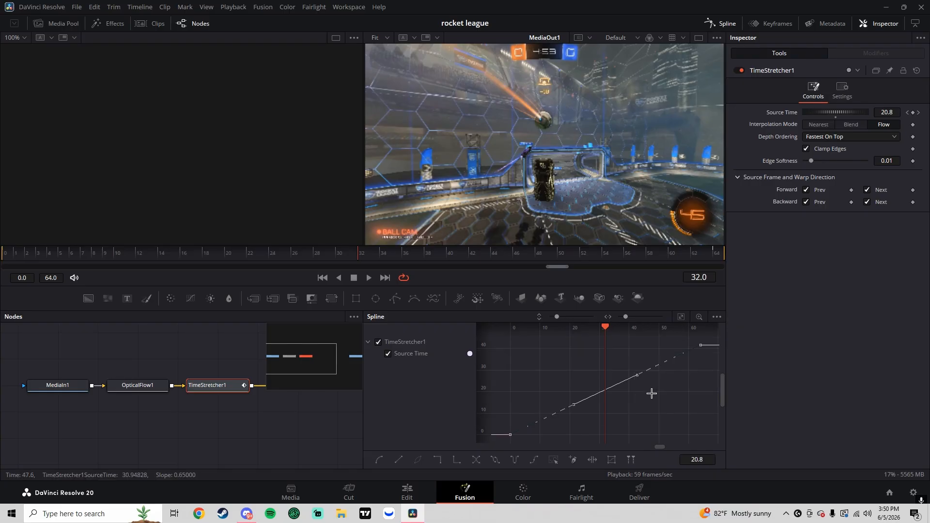
Smooth both Source Time keyframes, pull the first handle steeply up and the last steeply down for a slow middle, and play it back
{"action": "key", "text": "s"}
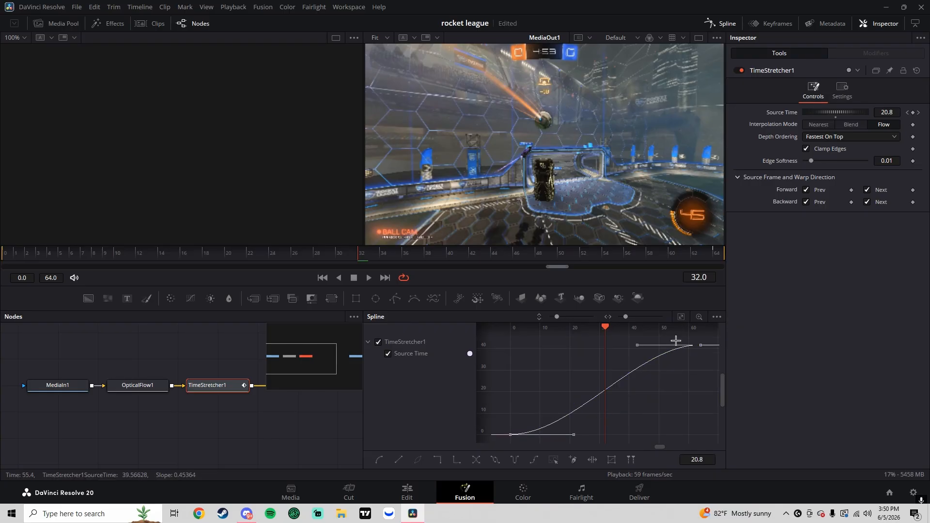
{"action": "left_click_drag", "start_coordinate": [574, 434], "coordinate": [542, 356]}
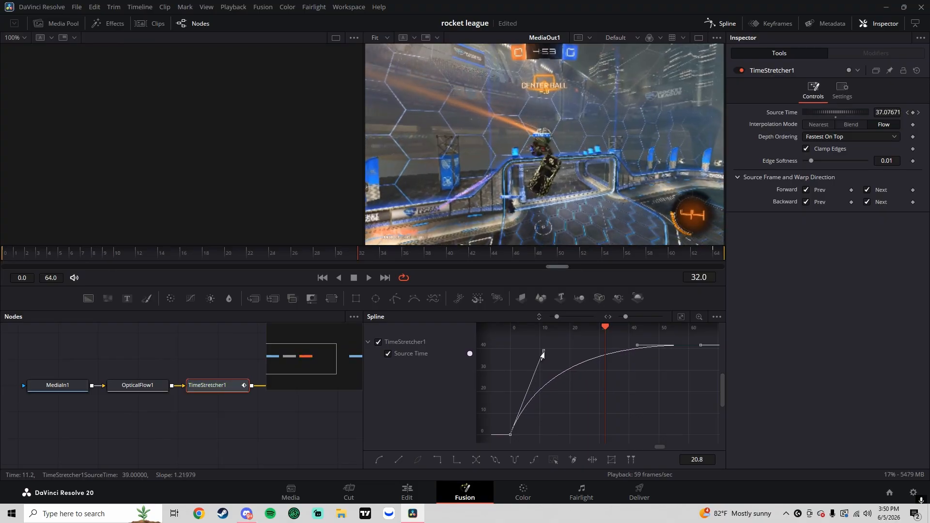
{"action": "left_click_drag", "start_coordinate": [674, 345], "coordinate": [678, 430]}
{"action": "key", "text": "space"}
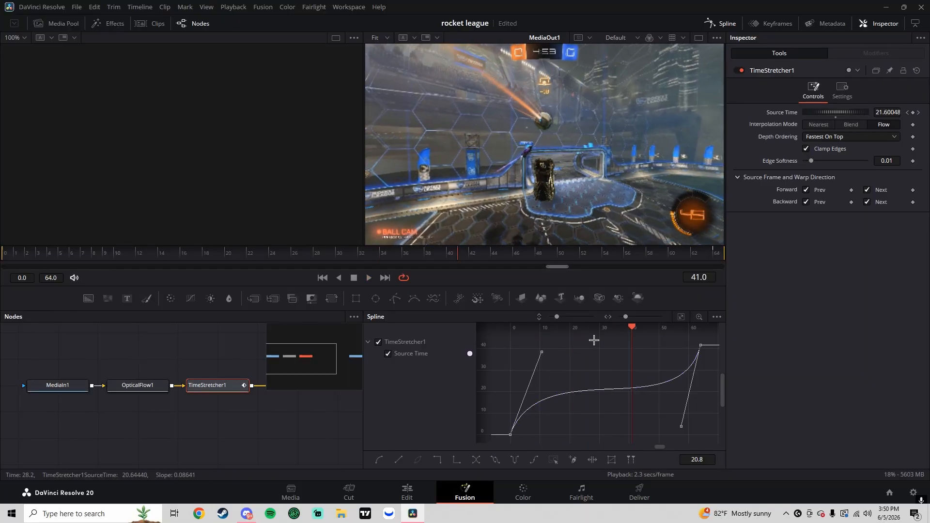
{"action": "key", "text": "space"}
{"action": "key", "text": "space"}
{"action": "key", "text": "space"}
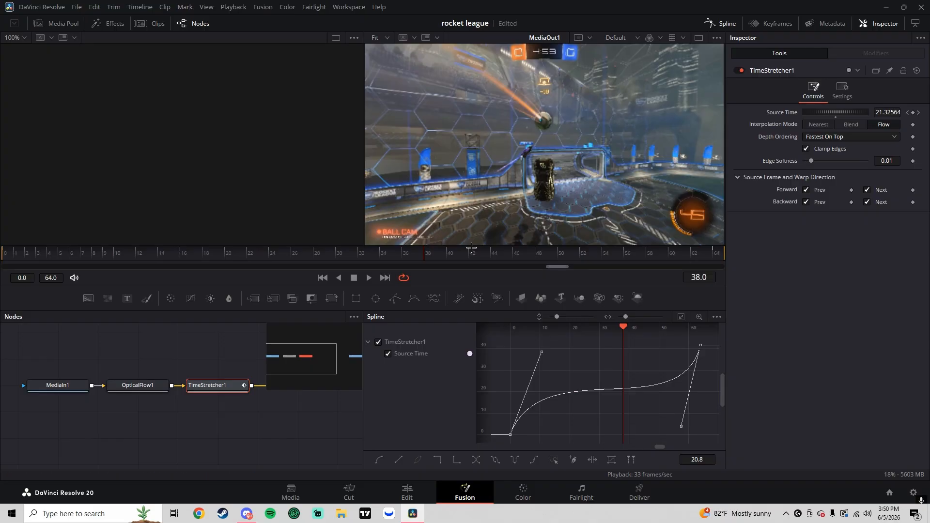
{"action": "key", "text": "space"}
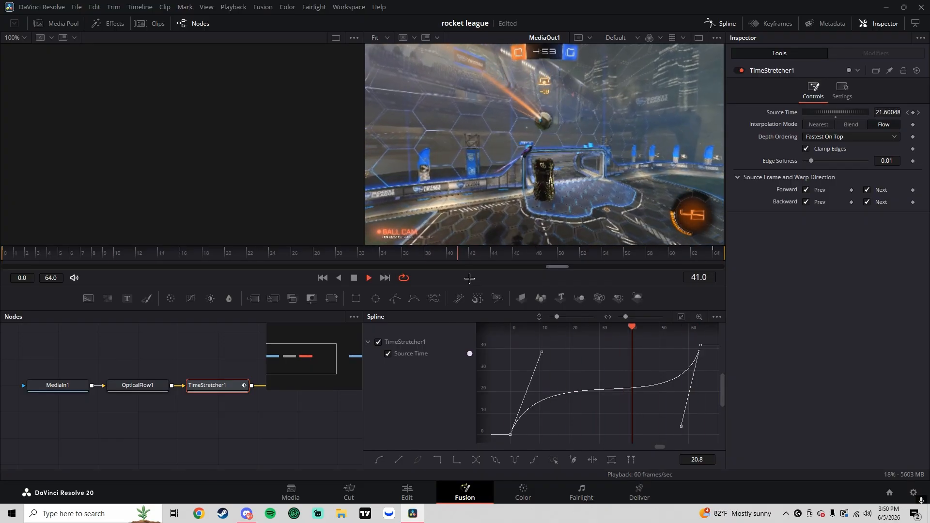
{"action": "key", "text": "space"}
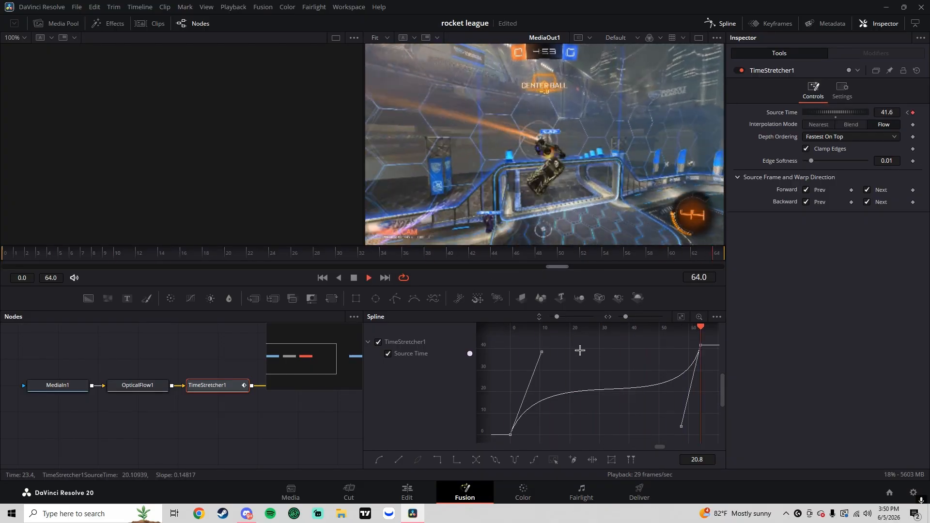
Reshape the second clip's Source Time curve with a steeper first handle and a longer, shallower last handle, and play it back
{"action": "key", "text": "space"}
{"action": "key", "text": "space"}
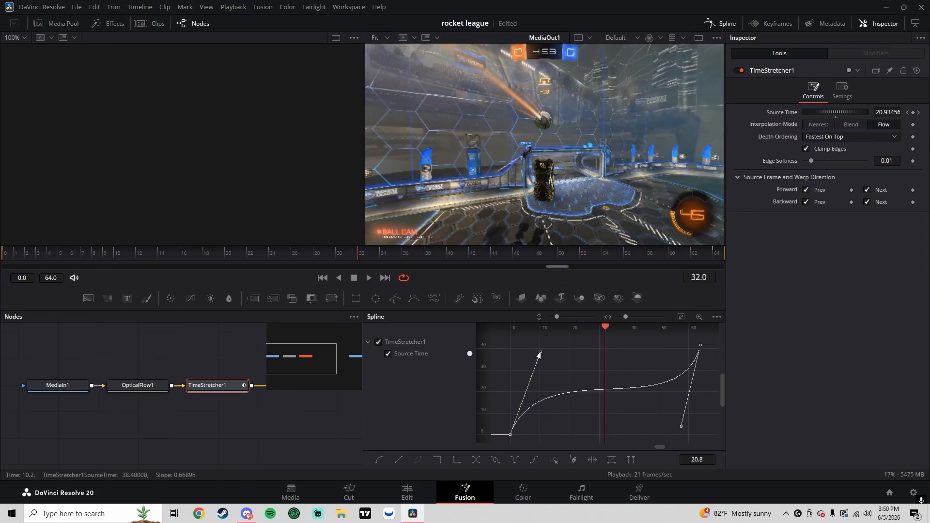
{"action": "left_click_drag", "start_coordinate": [540, 355], "coordinate": [521, 353]}
{"action": "left_click_drag", "start_coordinate": [680, 431], "coordinate": [627, 430]}
{"action": "key", "text": "space"}
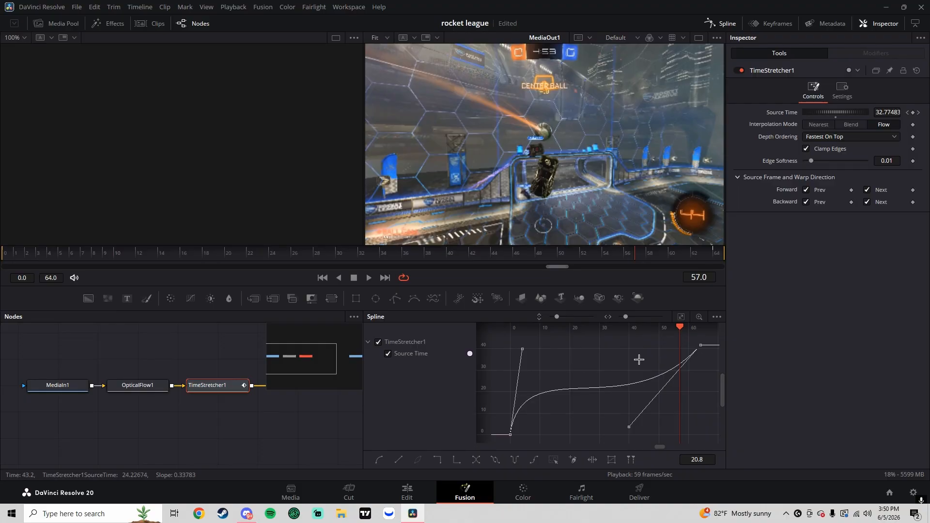
Play the edit timeline from the first clip to check the ramps against the song, and bring the playhead to the third clip
{"action": "left_click", "coordinate": [407, 490]}
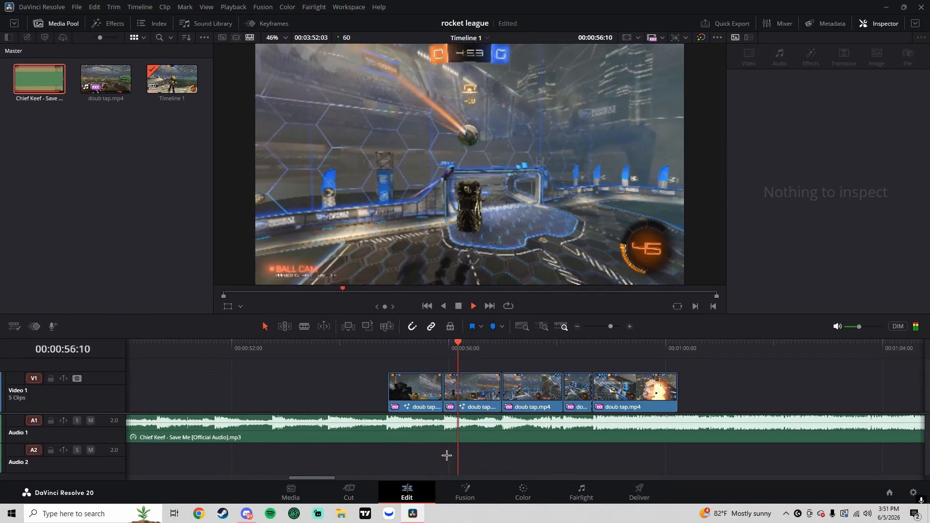
{"action": "key", "text": "space"}
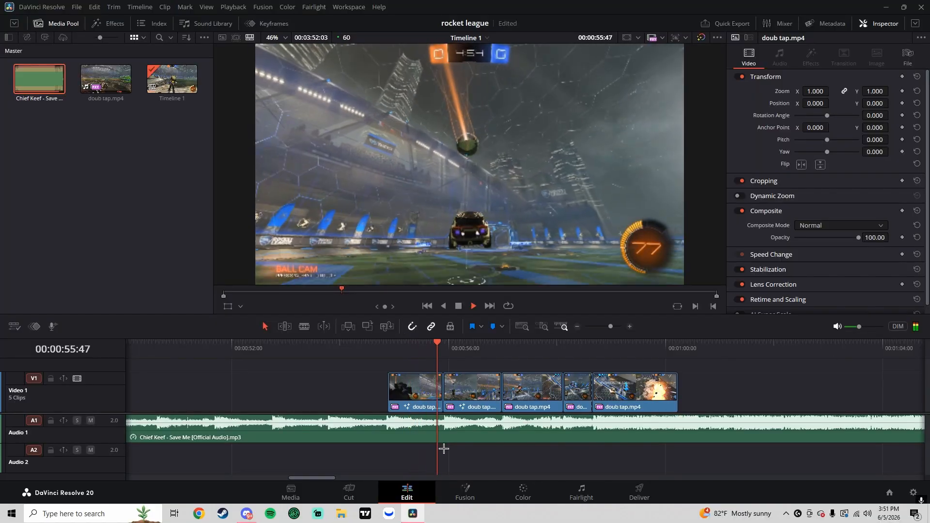
{"action": "key", "text": "space"}
{"action": "left_click", "coordinate": [388, 345]}
{"action": "left_click_drag", "start_coordinate": [390, 346], "coordinate": [503, 347]}
Open the third clip in Fusion and add Optical Flow and Time Stretcher nodes after its media input
{"action": "right_click", "coordinate": [519, 386]}
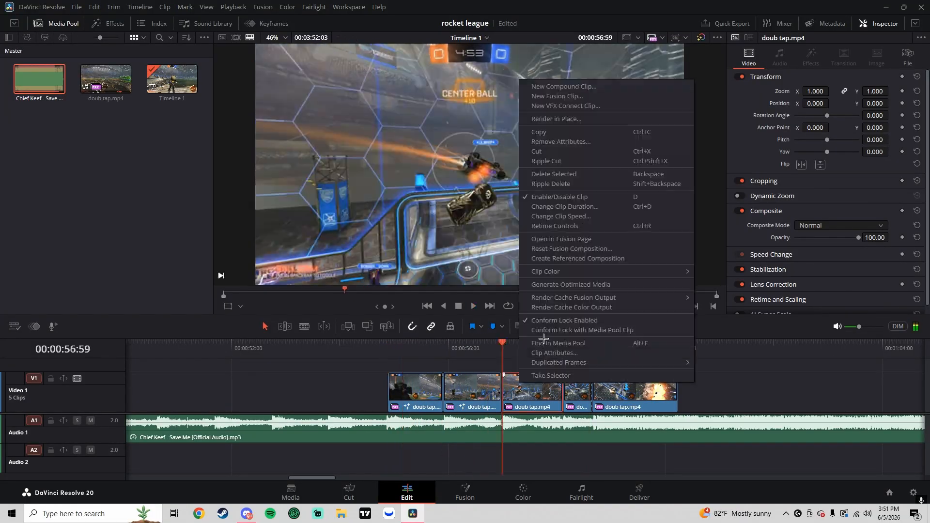
{"action": "left_click", "coordinate": [557, 241]}
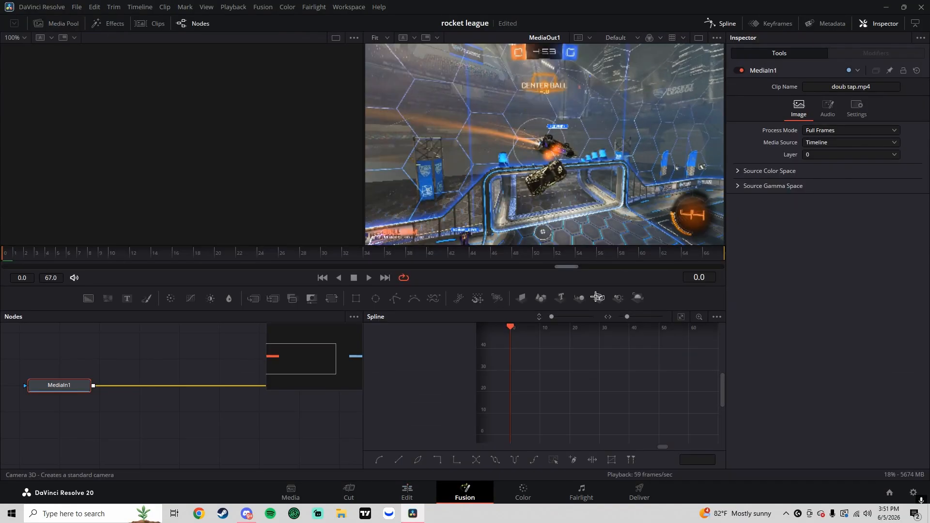
{"action": "key", "text": "shift+space"}
{"action": "type", "text": "opt"}
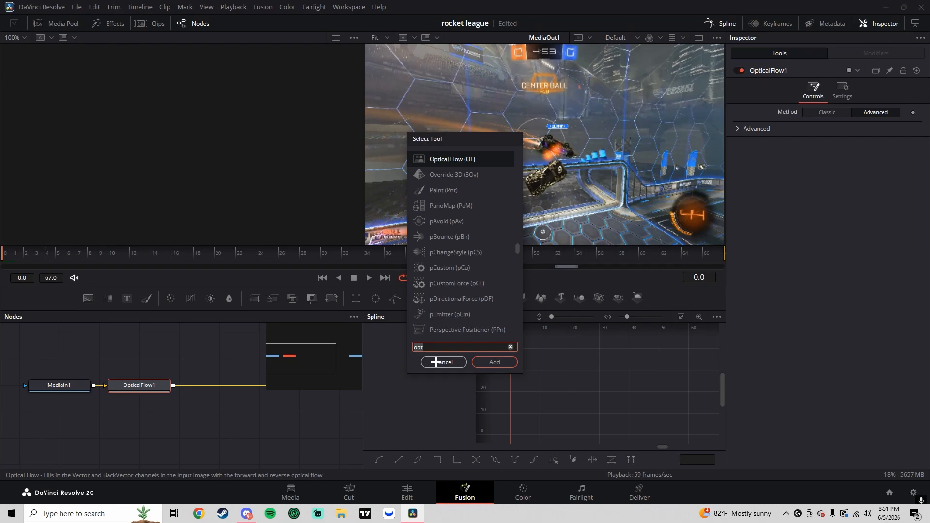
{"action": "key", "text": "BackSpace"}
{"action": "key", "text": "BackSpace"}
{"action": "key", "text": "BackSpace"}
{"action": "type", "text": "Time Stretcher"}
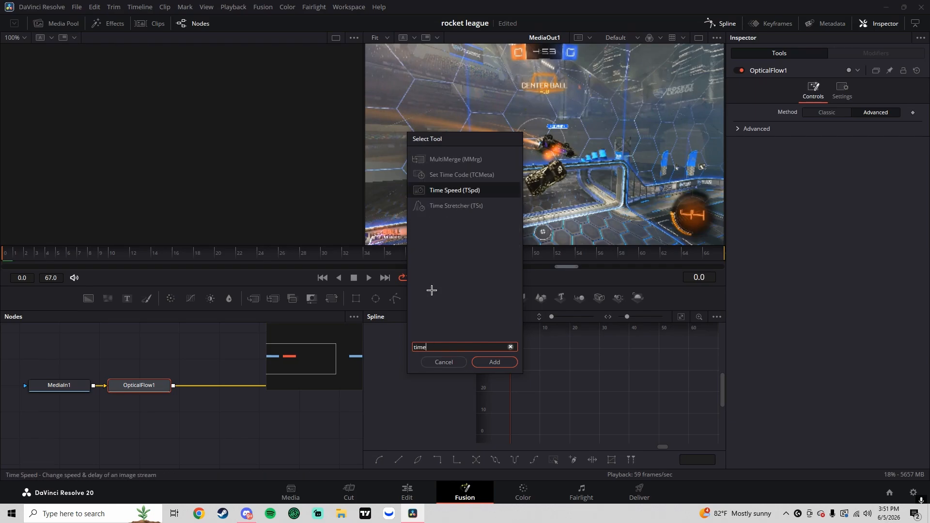
{"action": "left_click", "coordinate": [493, 357]}
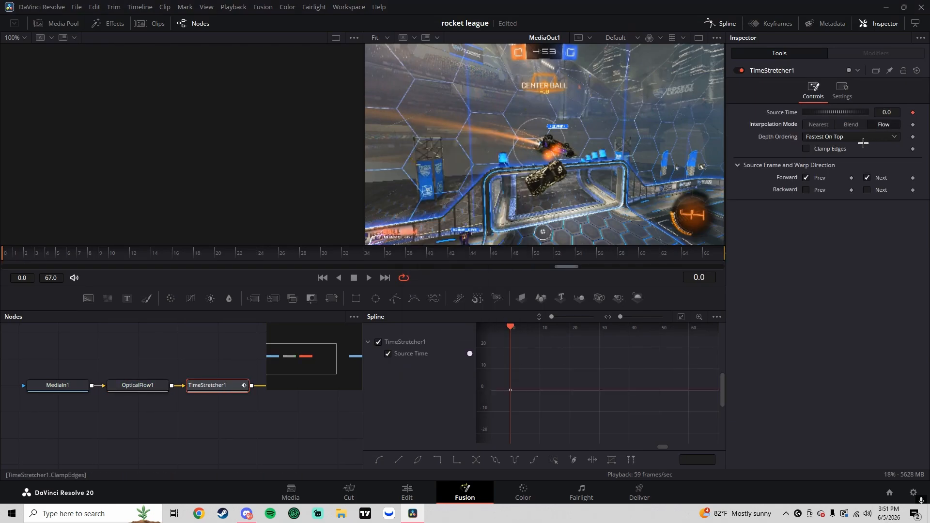
Set the third clip's Time Stretcher to Flow with Clamp Edges and backward Prev and Next, and key Source Time 67 at frame 67
{"action": "left_click", "coordinate": [806, 201]}
{"action": "left_click", "coordinate": [868, 201]}
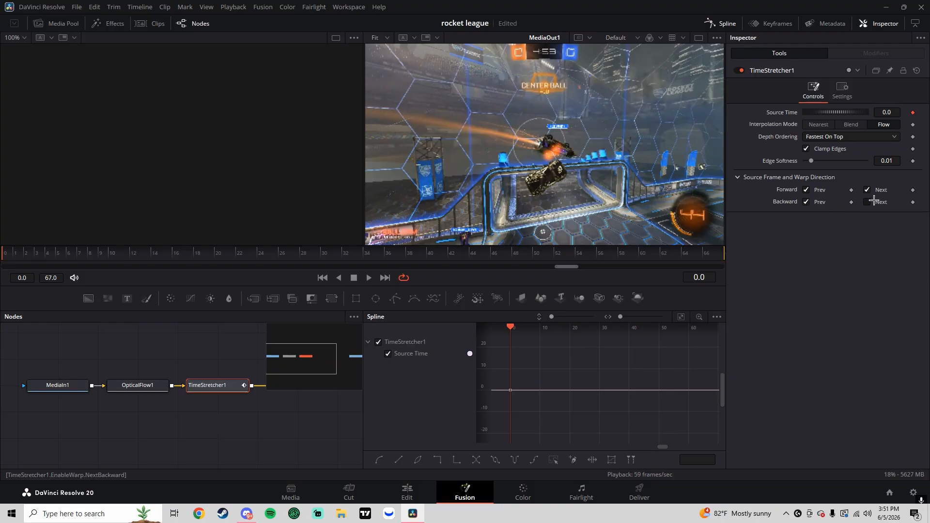
{"action": "left_click", "coordinate": [708, 255]}
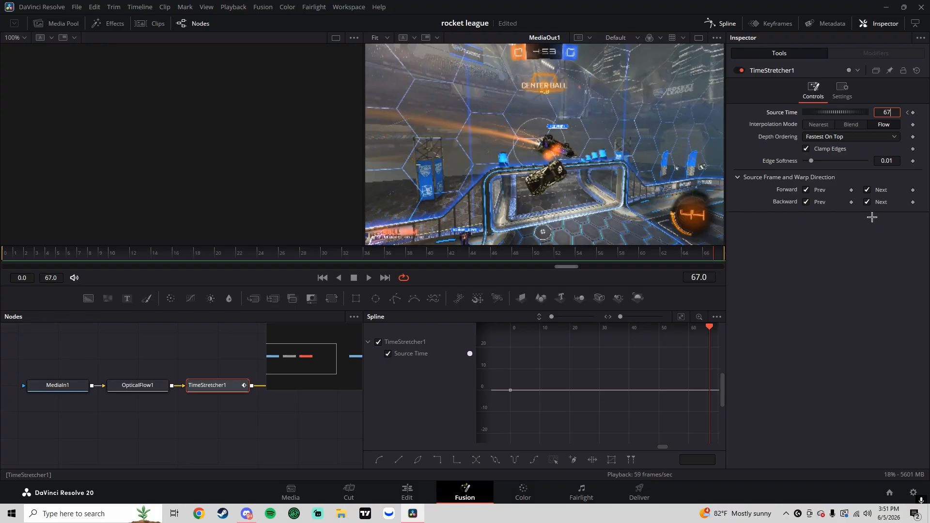
{"action": "key", "text": "Tab"}
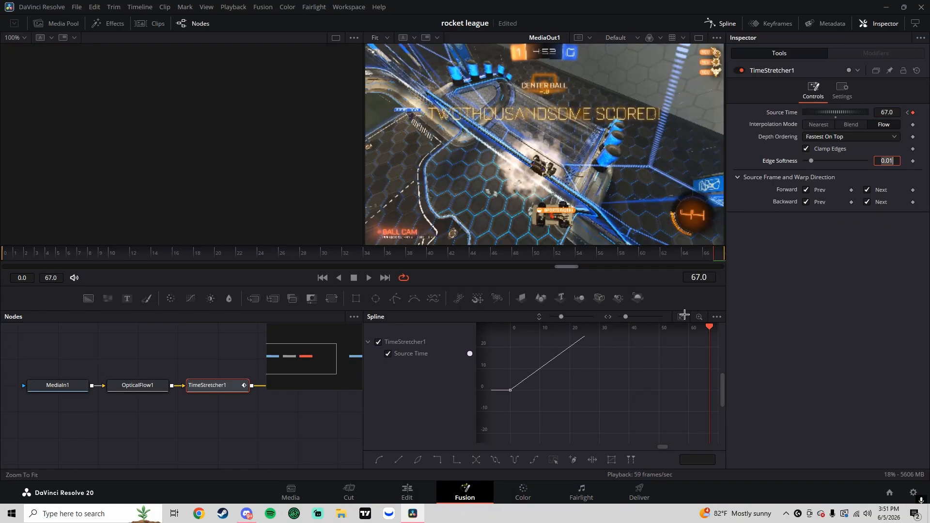
{"action": "left_click", "coordinate": [684, 317]}
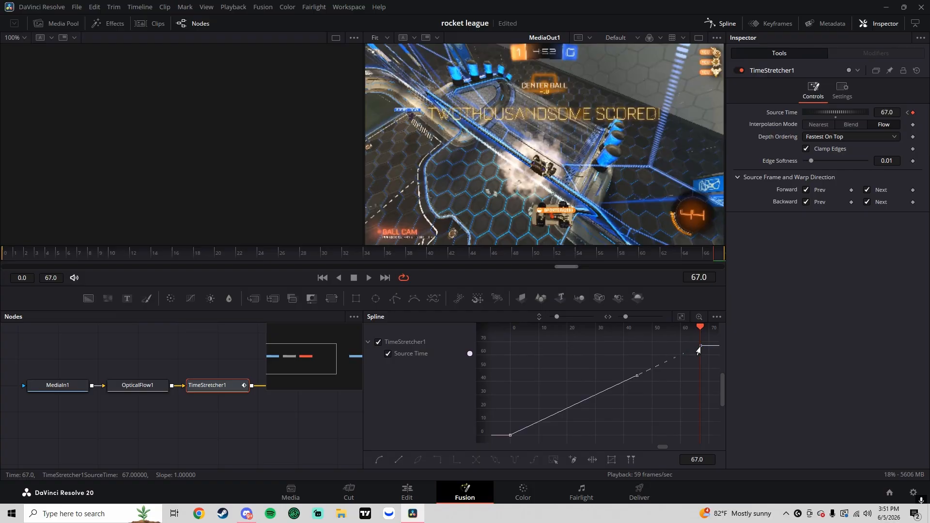
Lower the third clip's frame 67 Source Time keyframe to 14, fit the curve in the spline graph, and play it back
{"action": "left_click_drag", "start_coordinate": [698, 349], "coordinate": [699, 421]}
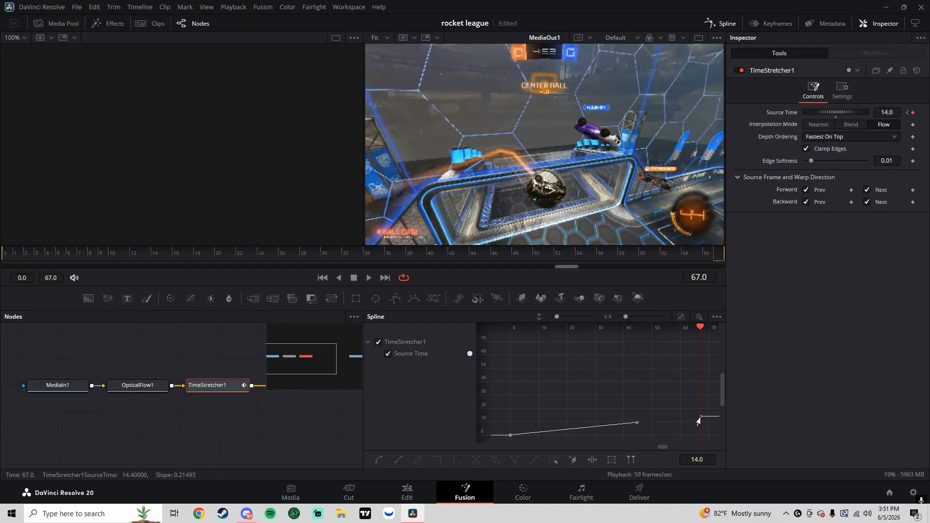
{"action": "left_click", "coordinate": [681, 318]}
{"action": "key", "text": "space"}
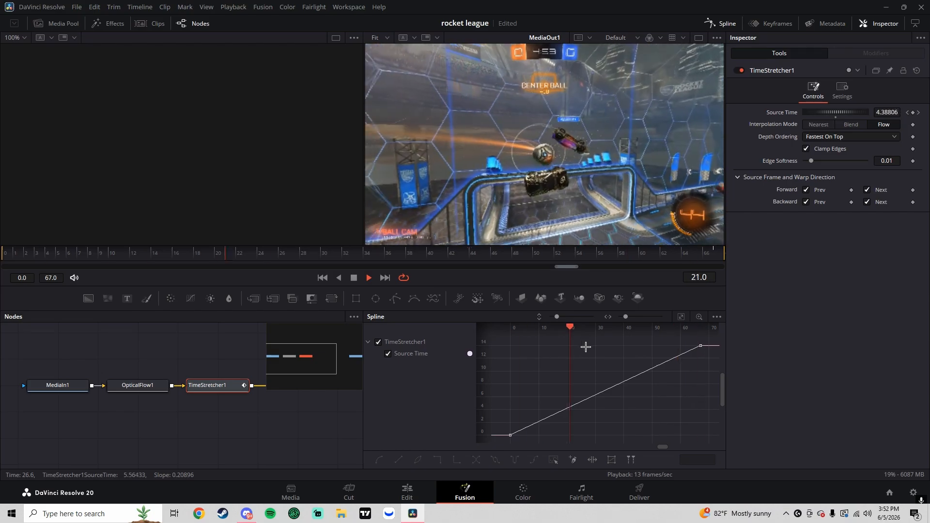
{"action": "key", "text": "space"}
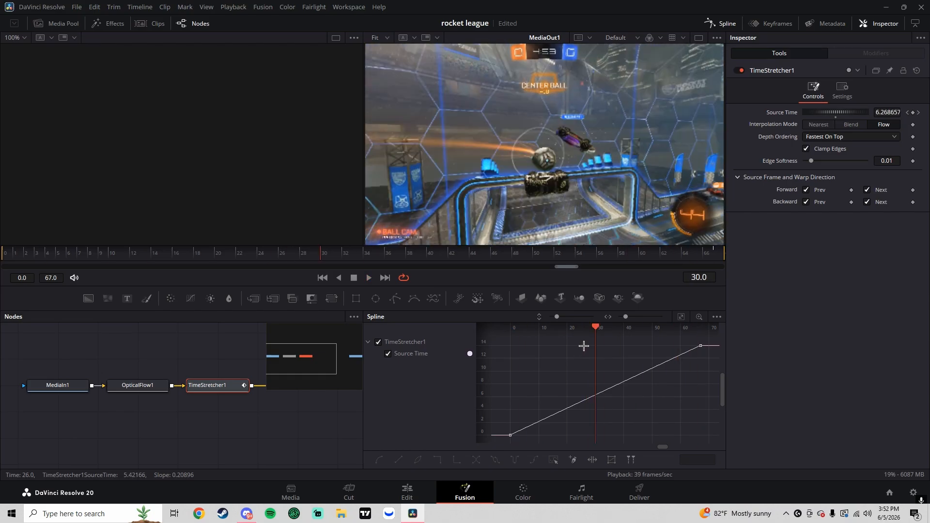
{"action": "key", "text": "space"}
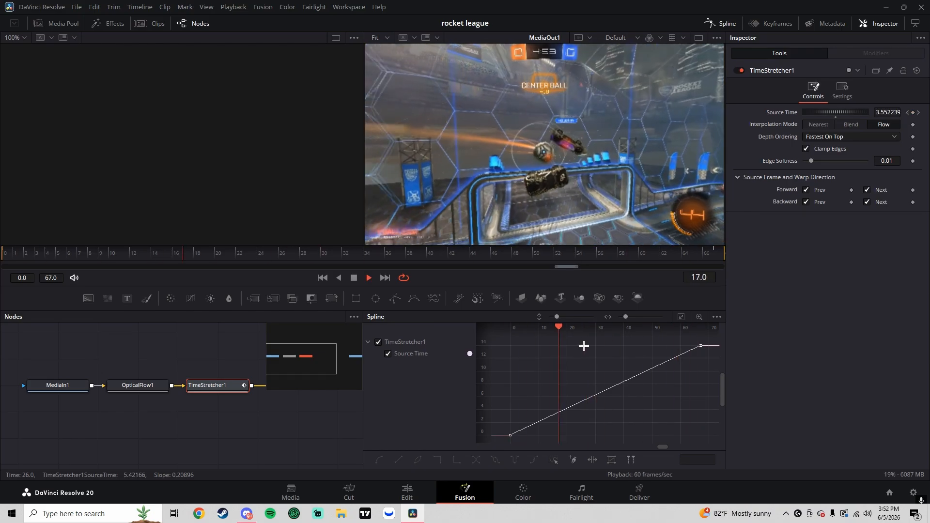
Smooth the third clip's two Source Time keyframes, pull the first handle steeply up and the last steeply down, and play it back
{"action": "left_click", "coordinate": [604, 392]}
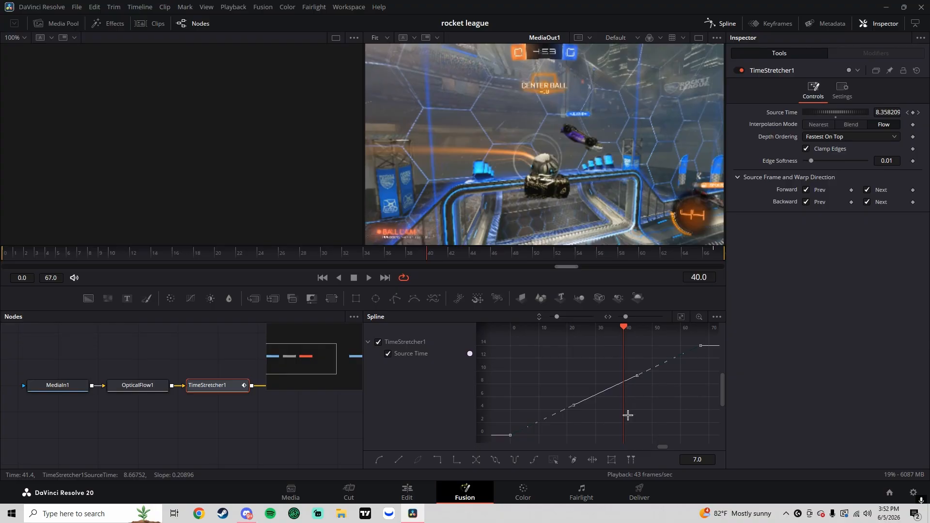
{"action": "key", "text": "f"}
{"action": "left_click_drag", "start_coordinate": [574, 435], "coordinate": [533, 353]}
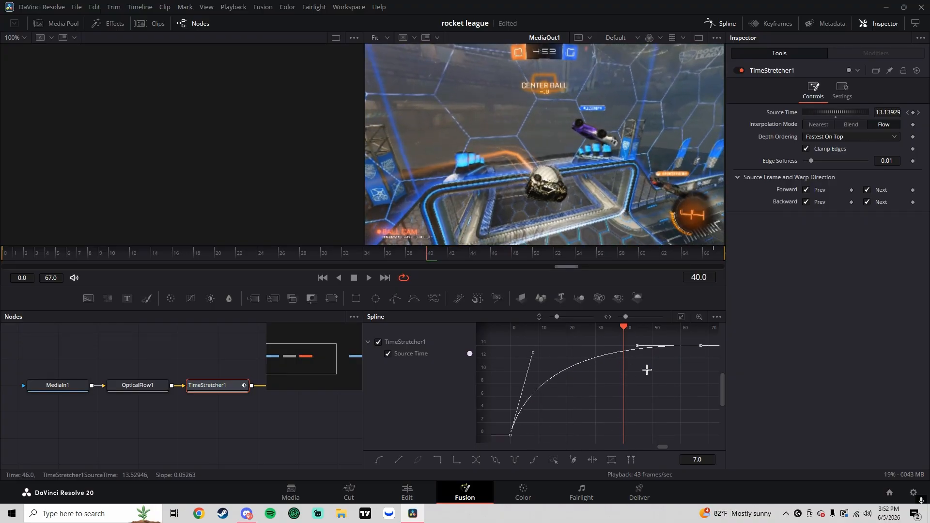
{"action": "left_click_drag", "start_coordinate": [636, 349], "coordinate": [680, 429]}
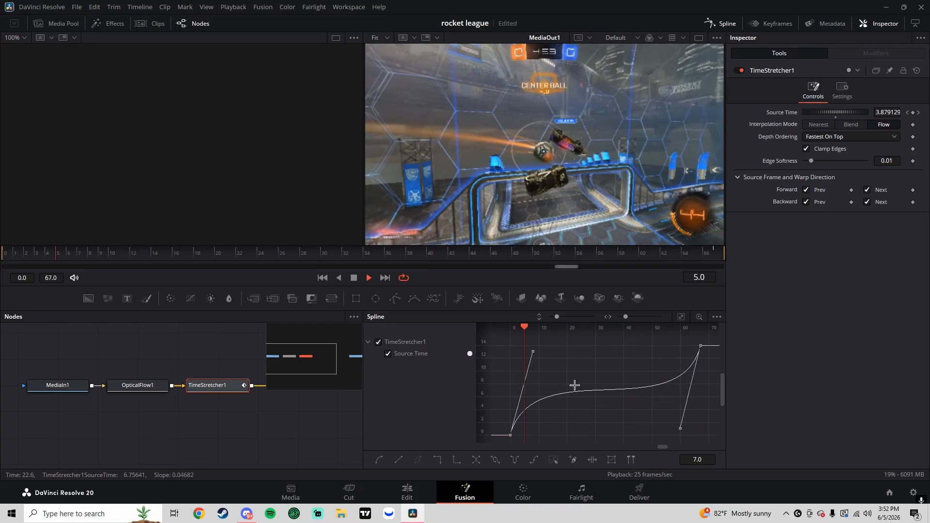
{"action": "key", "text": "space"}
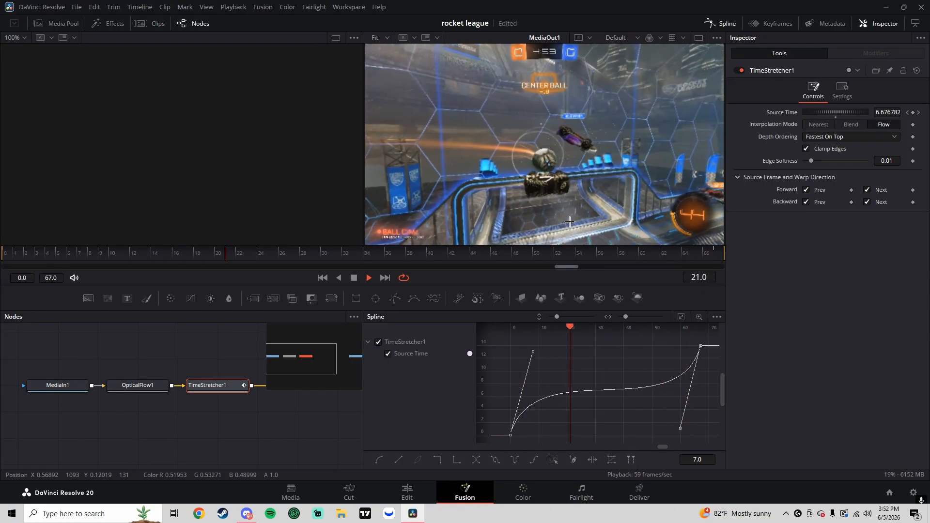
Play the third clip repeatedly on the edit timeline to check its speed ramp against the song
{"action": "left_click", "coordinate": [407, 490]}
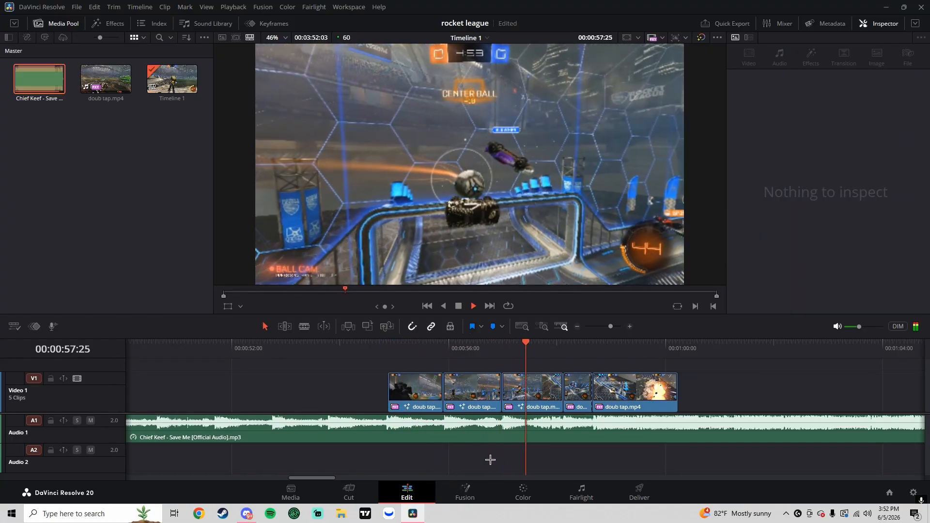
{"action": "key", "text": "space"}
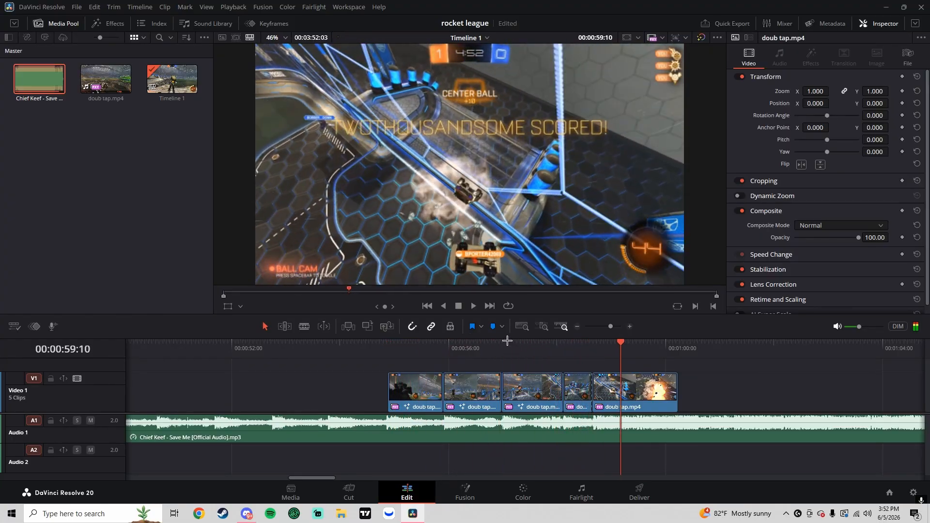
{"action": "left_click", "coordinate": [508, 342]}
{"action": "key", "text": "space"}
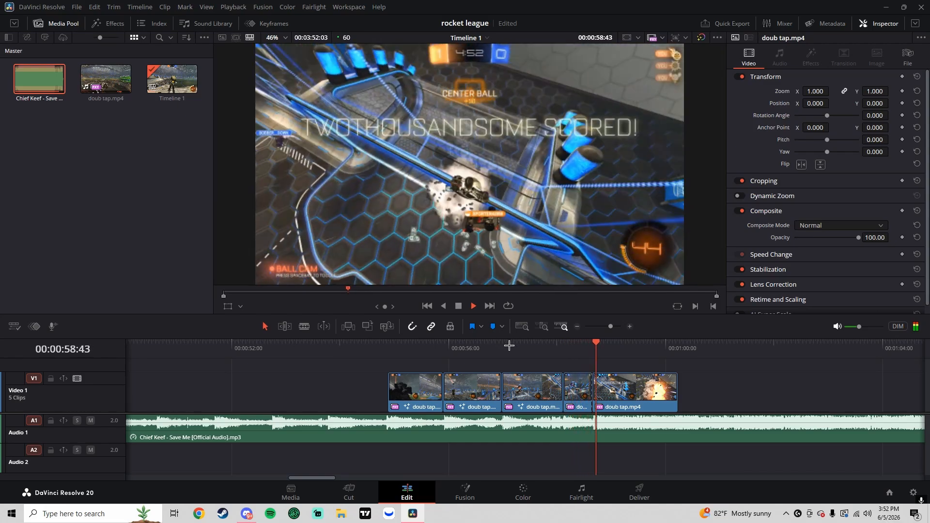
{"action": "left_click", "coordinate": [504, 344]}
{"action": "key", "text": "space"}
Reopen the third clip in Fusion, soften both Source Time handles for a less abrupt speed ramp, and play it back
{"action": "right_click", "coordinate": [529, 378]}
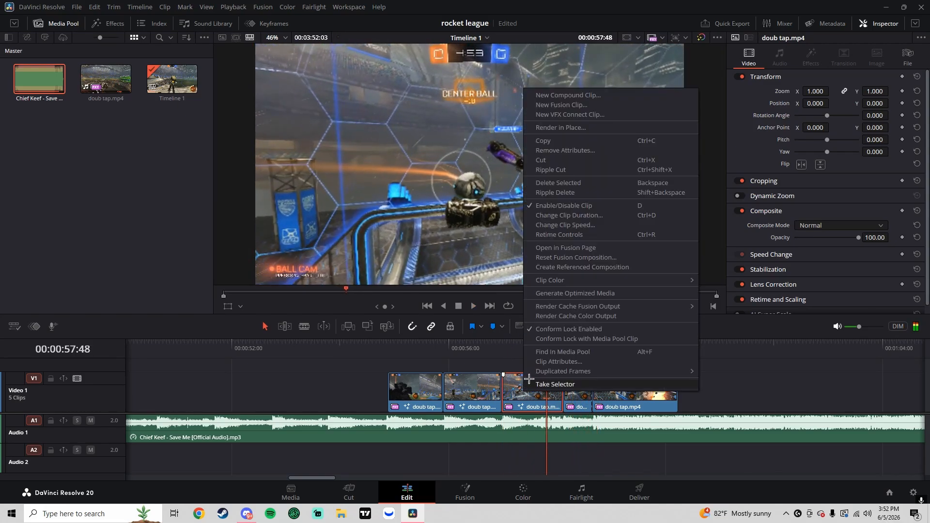
{"action": "left_click", "coordinate": [565, 248]}
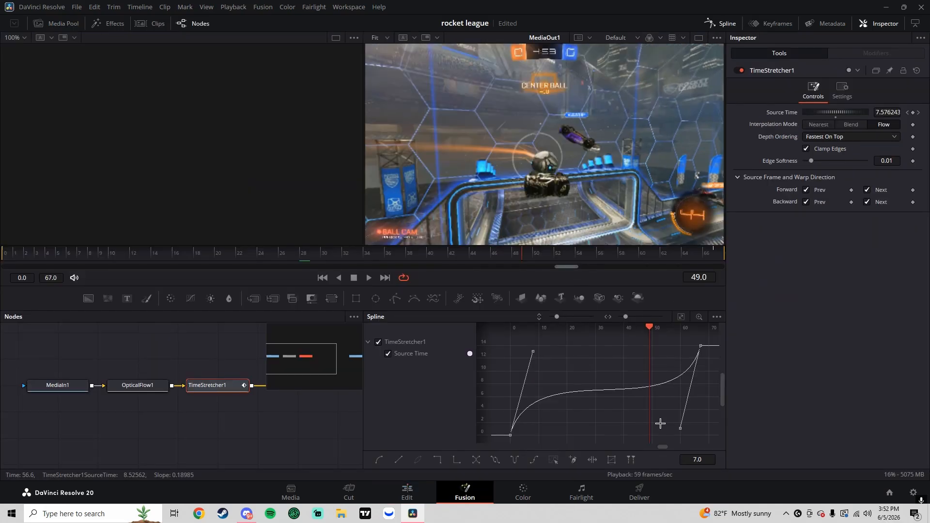
{"action": "left_click_drag", "start_coordinate": [685, 428], "coordinate": [662, 414]}
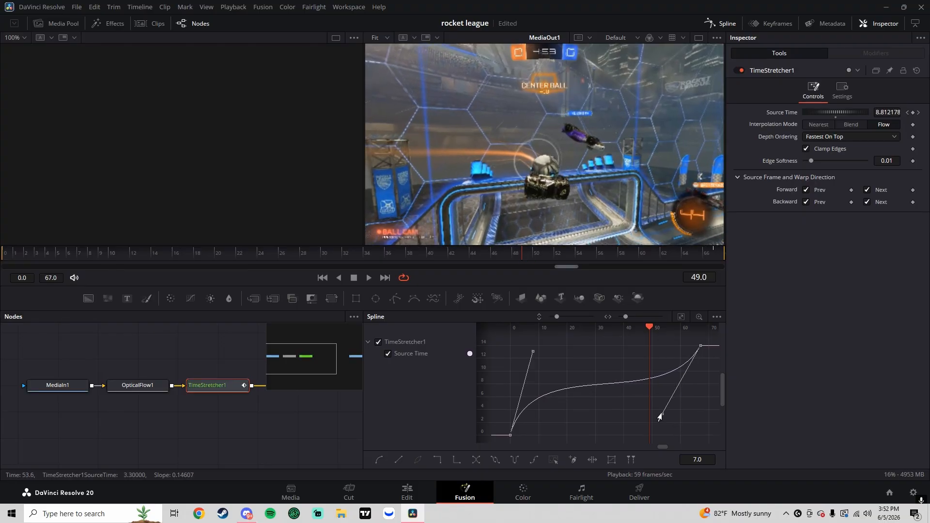
{"action": "left_click_drag", "start_coordinate": [533, 352], "coordinate": [539, 365]}
{"action": "key", "text": "space"}
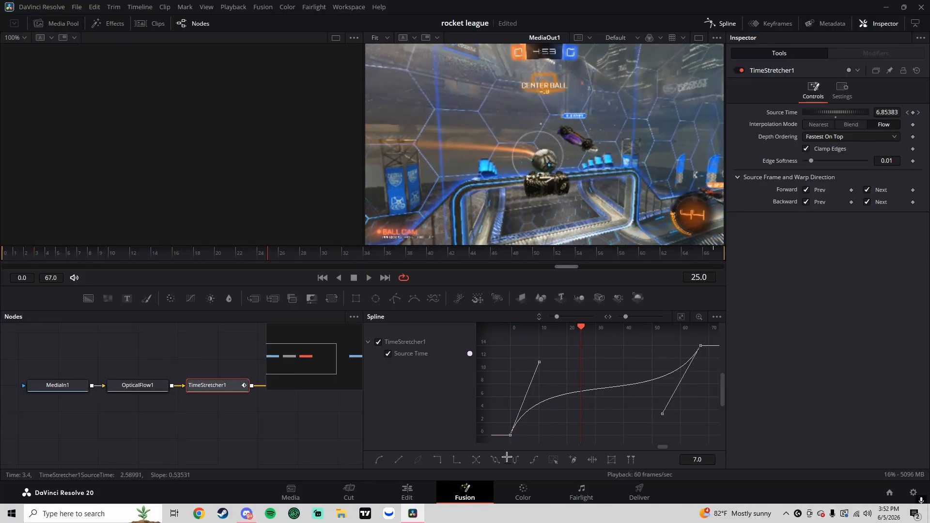
Play the edit timeline from the first clip to review the first three speed ramps with the song
{"action": "left_click", "coordinate": [407, 492]}
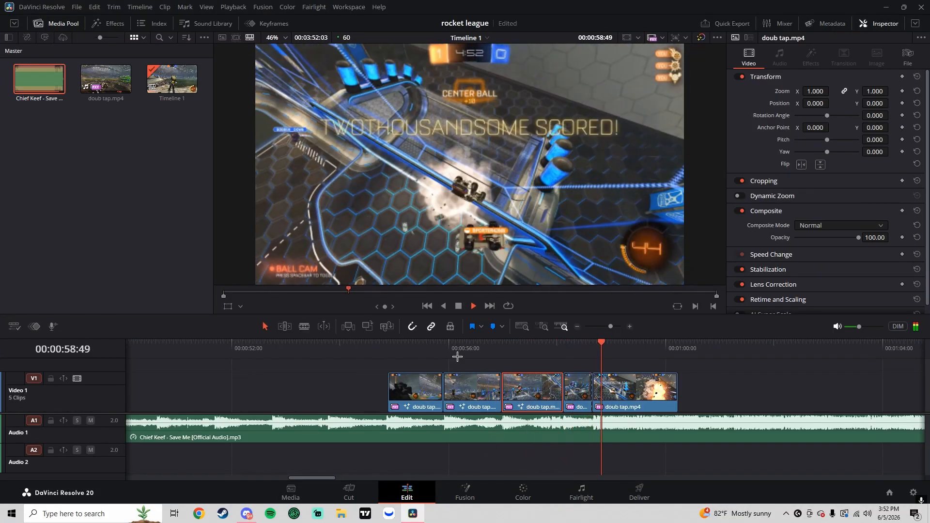
{"action": "left_click", "coordinate": [391, 350]}
{"action": "left_click", "coordinate": [448, 447]}
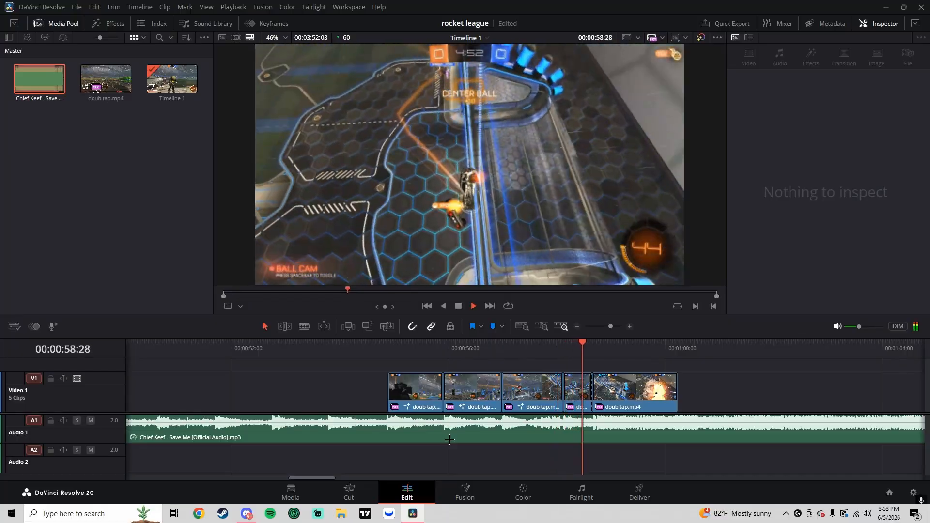
Open the fourth clip in Fusion and add an Optical Flow node after its media input
{"action": "right_click", "coordinate": [581, 382]}
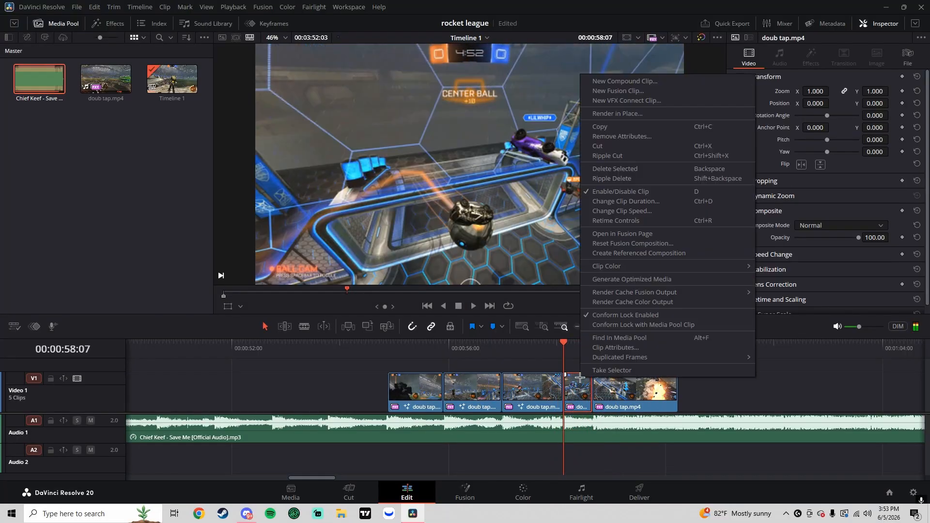
{"action": "left_click", "coordinate": [604, 234]}
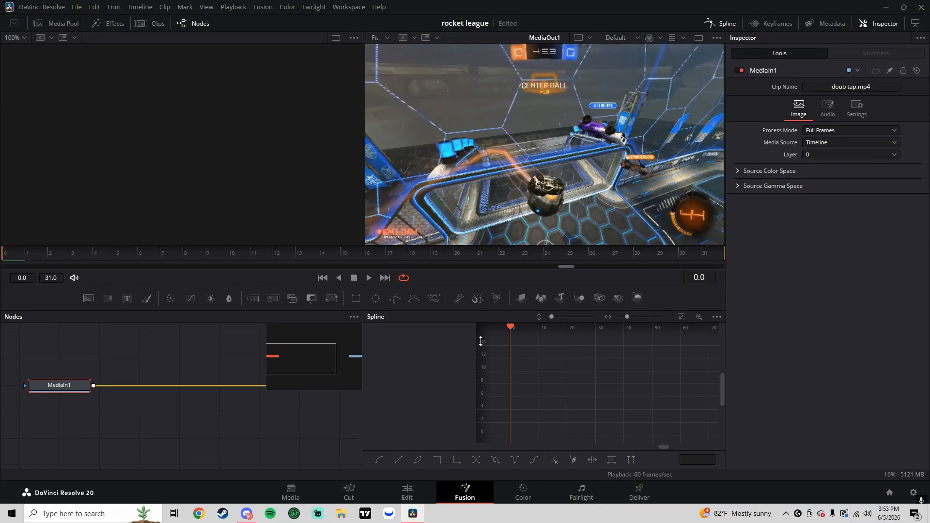
{"action": "key", "text": "shift+space"}
{"action": "type", "text": "opt"}
{"action": "key", "text": "Return"}
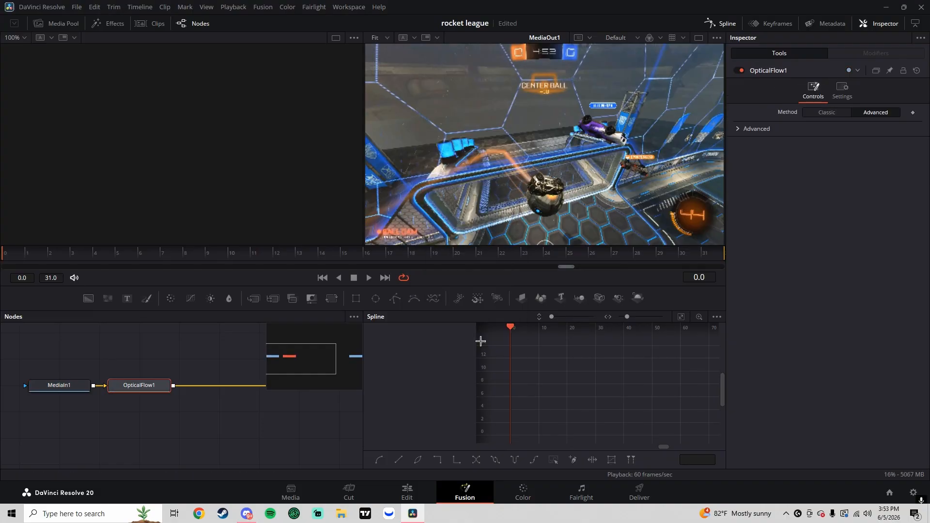
Add a Time Stretcher after the fourth clip's Optical Flow, set to Flow with Clamp Edges and backward Prev and Next enabled
{"action": "key", "text": "shift+space"}
{"action": "type", "text": "time"}
{"action": "key", "text": "Down"}
{"action": "key", "text": "Return"}
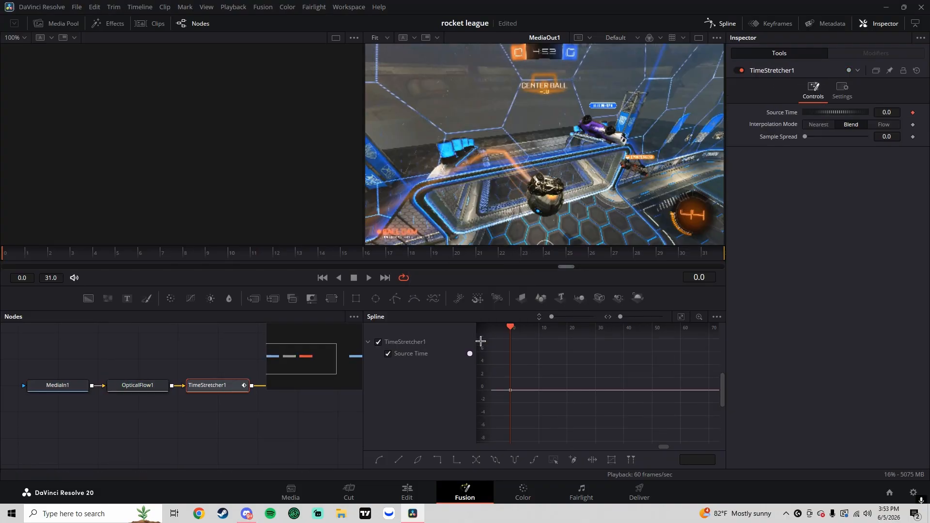
{"action": "left_click", "coordinate": [867, 202]}
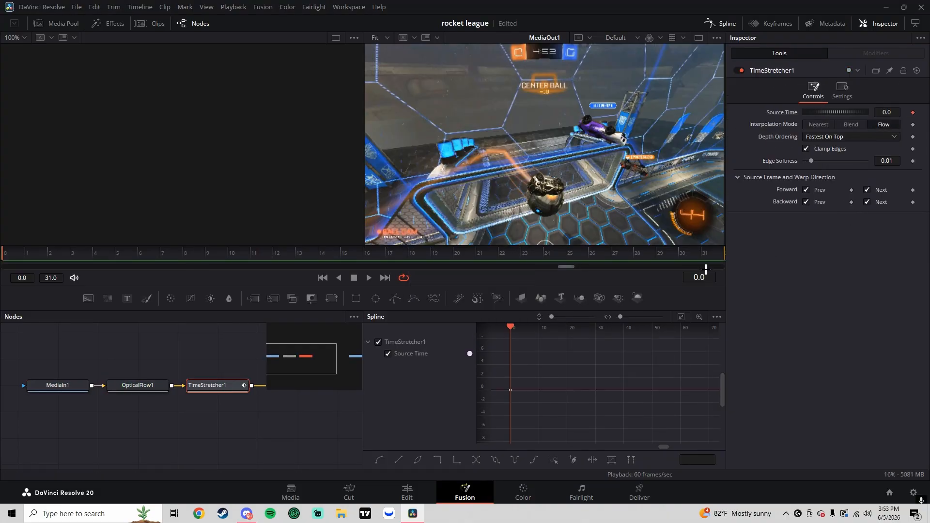
Keyframe the fourth clip's Source Time to 31 at frame 31, steepen both curve handles for a fast-slow-fast ramp, and preview it
{"action": "left_click_drag", "start_coordinate": [662, 255], "coordinate": [764, 257]}
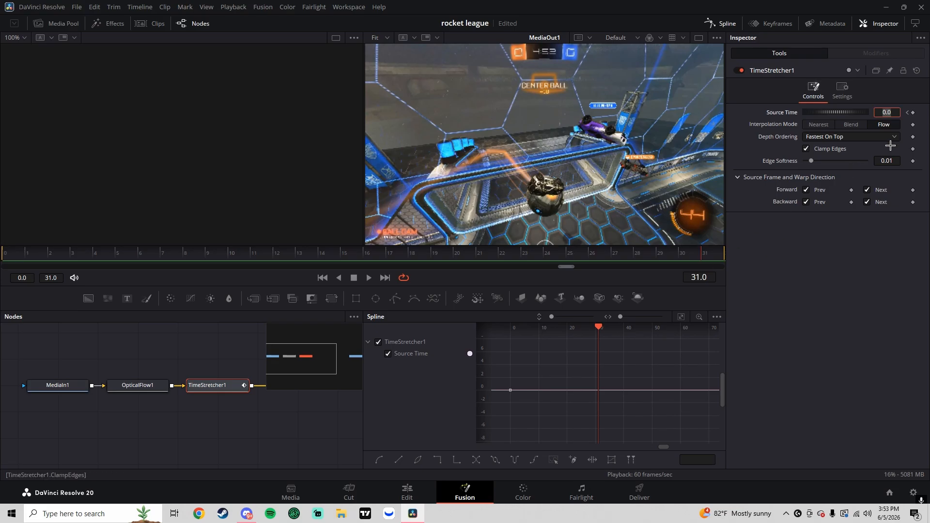
{"action": "key", "text": "Return"}
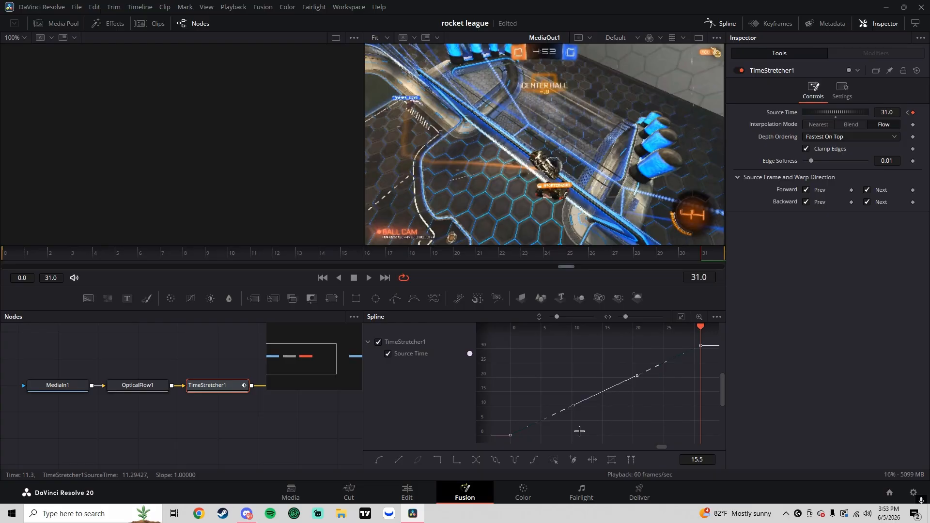
{"action": "left_click_drag", "start_coordinate": [572, 437], "coordinate": [539, 349]}
{"action": "left_click_drag", "start_coordinate": [634, 348], "coordinate": [682, 426]}
{"action": "mouse_move", "coordinate": [539, 348]}
{"action": "left_mouse_down"}
{"action": "mouse_move", "coordinate": [531, 363]}
{"action": "mouse_move", "coordinate": [532, 353]}
{"action": "left_mouse_up"}
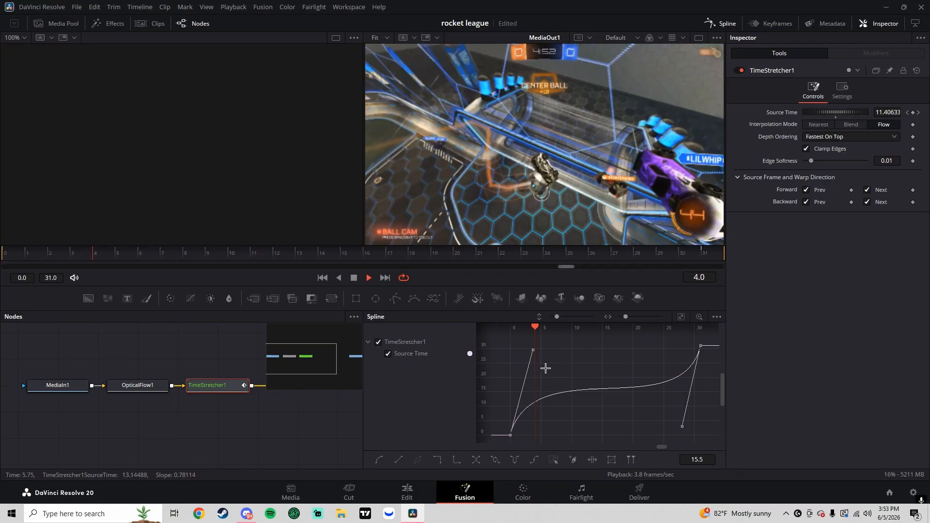
{"action": "left_click", "coordinate": [499, 329]}
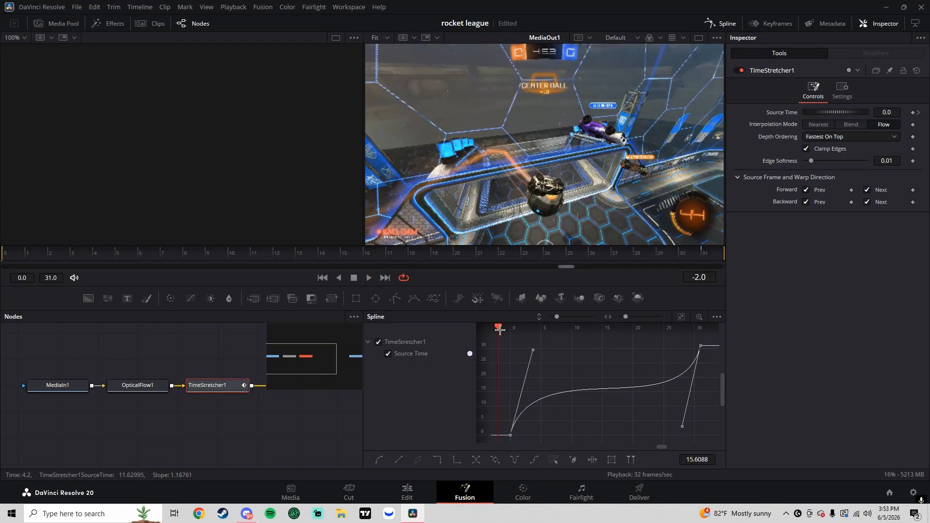
Soften both Source Time handles of the fourth clip for a less extreme slowdown and play it back
{"action": "left_click_drag", "start_coordinate": [532, 356], "coordinate": [581, 435]}
{"action": "left_click_drag", "start_coordinate": [682, 428], "coordinate": [599, 422]}
{"action": "key", "text": "space"}
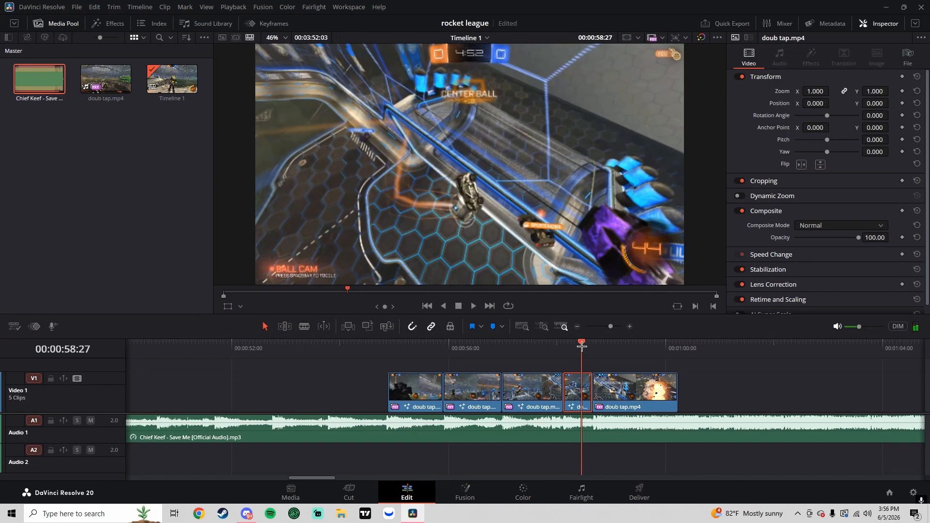
Play the edit timeline from just before the fourth clip to check its speed ramp into the goal
{"action": "left_click_drag", "start_coordinate": [582, 347], "coordinate": [564, 354]}
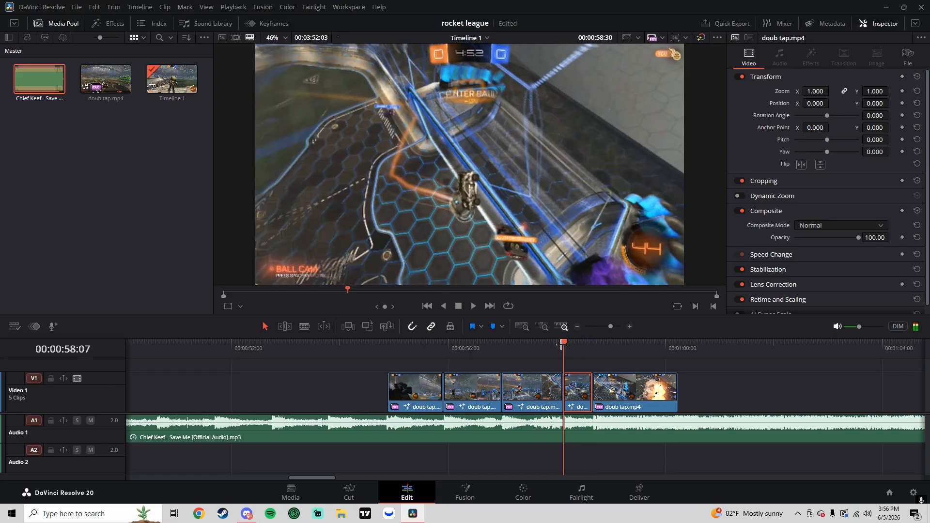
{"action": "key", "text": "space"}
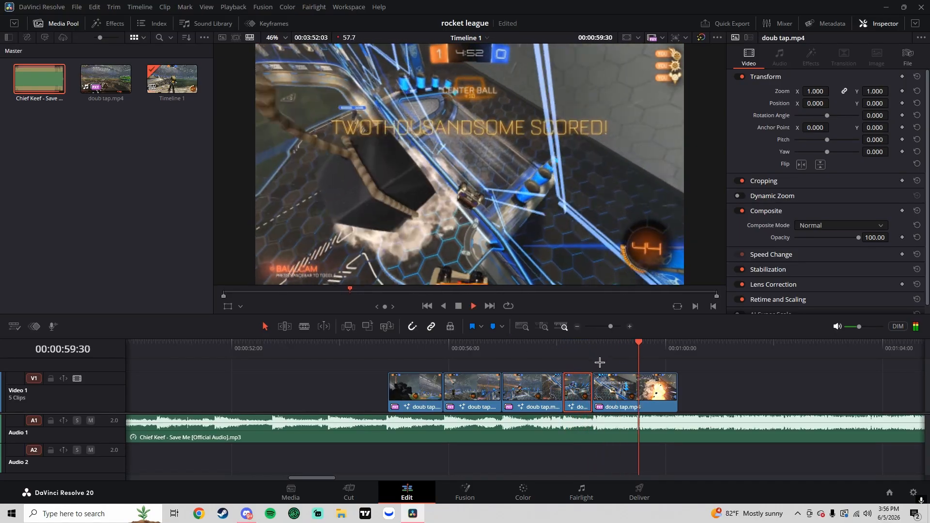
{"action": "left_click", "coordinate": [542, 348]}
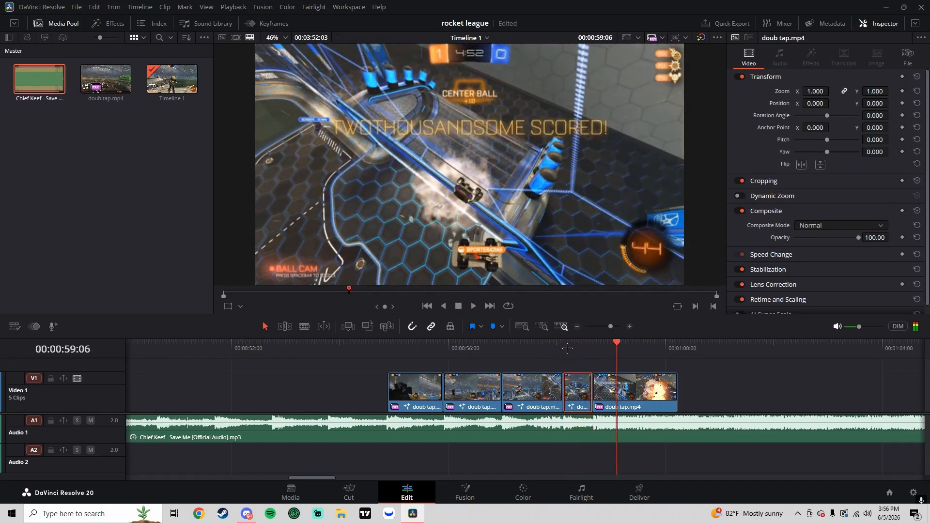
Reopen the fourth clip in Fusion and lower its Source Time keyframe at frame 31 to 26.4
{"action": "right_click", "coordinate": [586, 345]}
{"action": "left_click", "coordinate": [614, 240]}
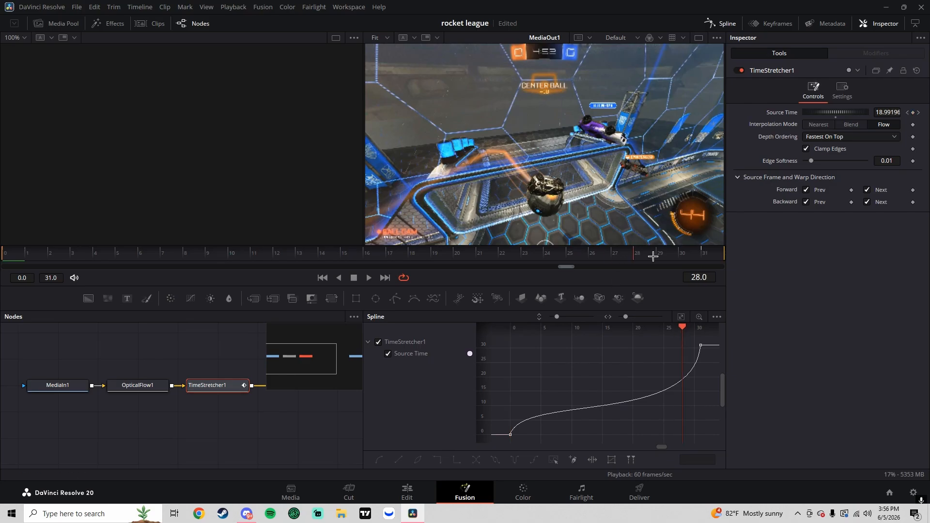
{"action": "left_click_drag", "start_coordinate": [653, 256], "coordinate": [702, 257]}
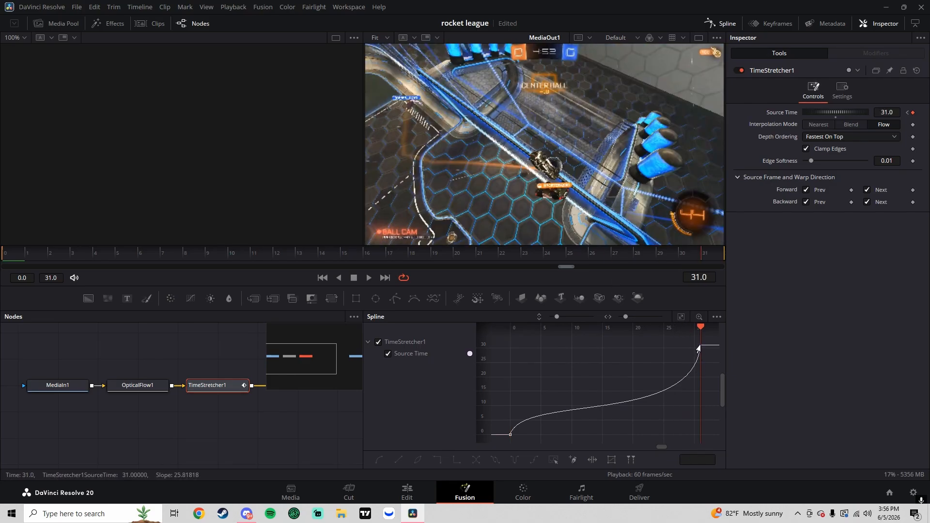
{"action": "left_click_drag", "start_coordinate": [699, 354], "coordinate": [700, 359]}
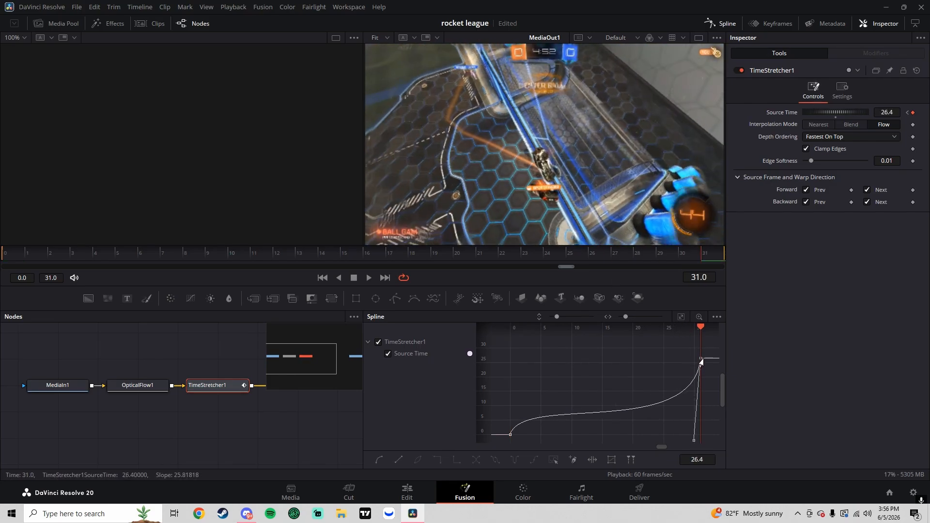
{"action": "left_click", "coordinate": [434, 492]}
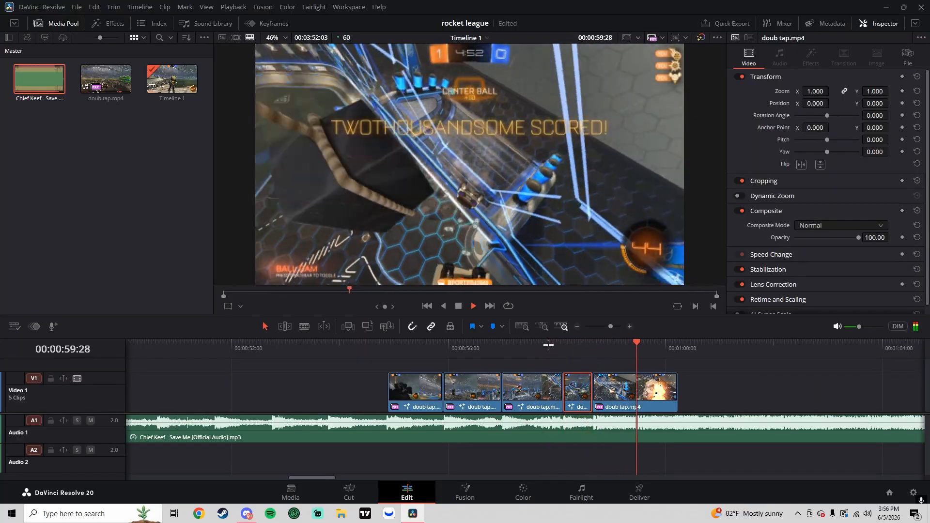
Play the edit timeline from the first clip to review the speed ramps against the song
{"action": "left_click", "coordinate": [381, 344]}
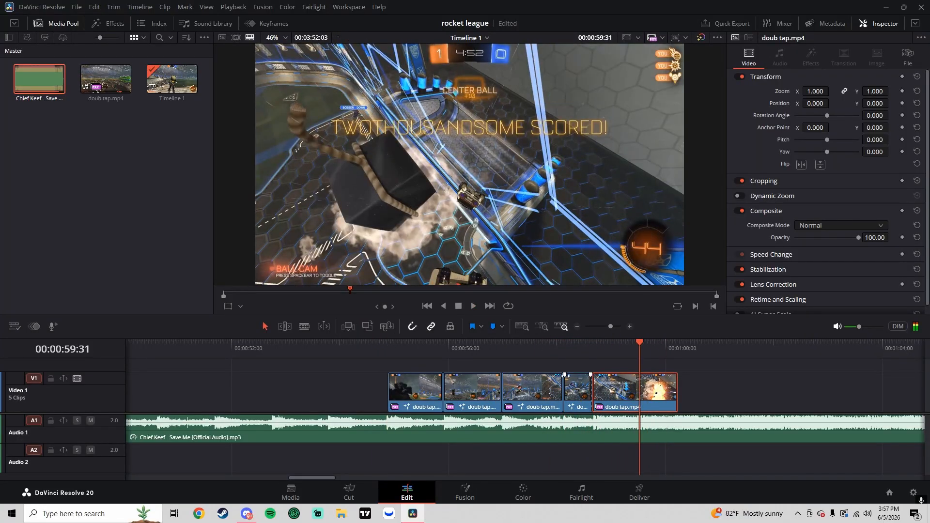
{"action": "key", "text": "space"}
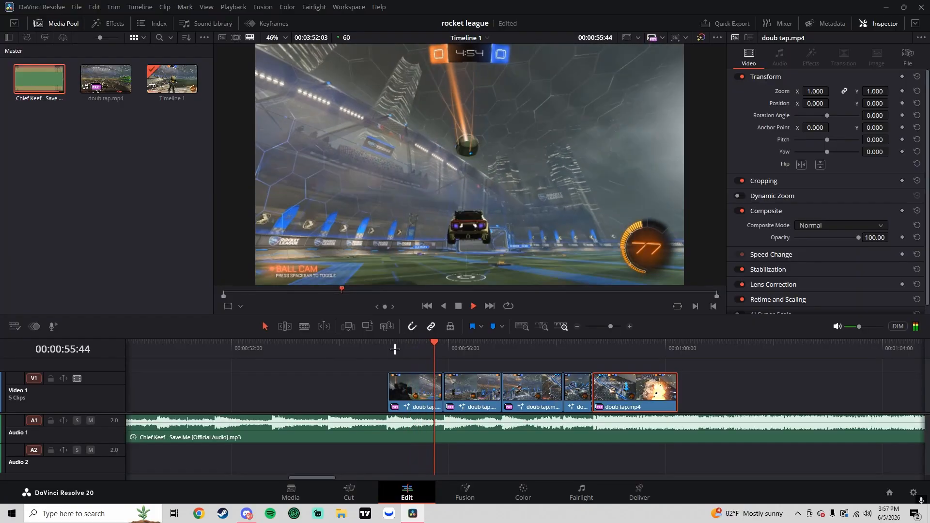
{"action": "left_click", "coordinate": [391, 348]}
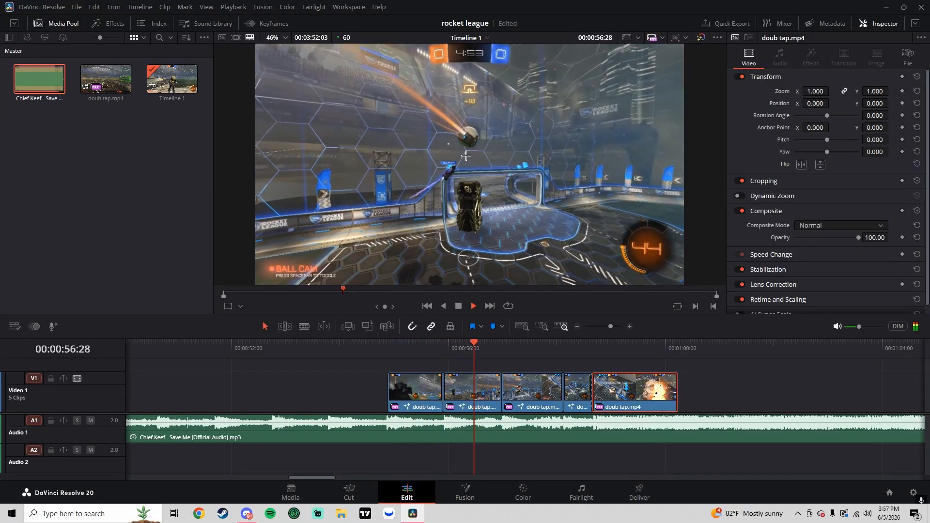
{"action": "key", "text": "space"}
Open the fifth clip in Fusion and add an Optical Flow node after its media input
{"action": "left_click", "coordinate": [592, 350]}
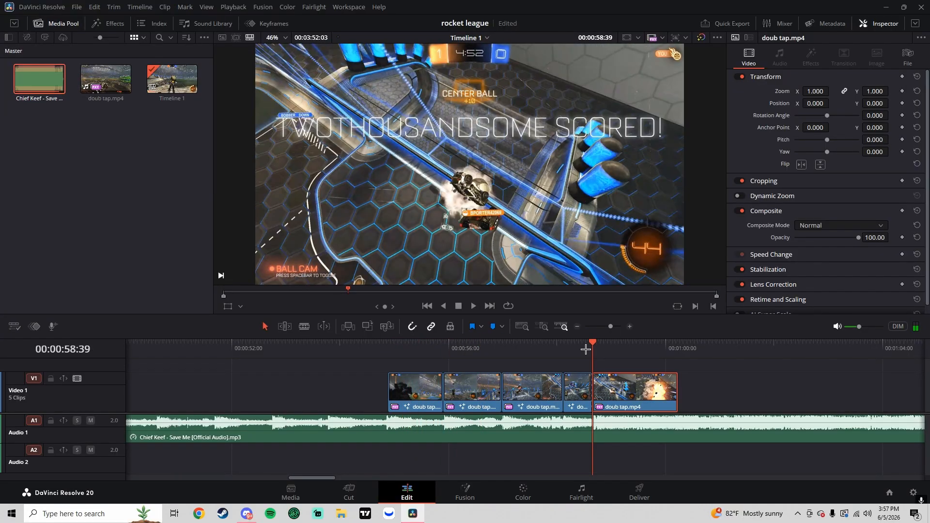
{"action": "right_click", "coordinate": [619, 387]}
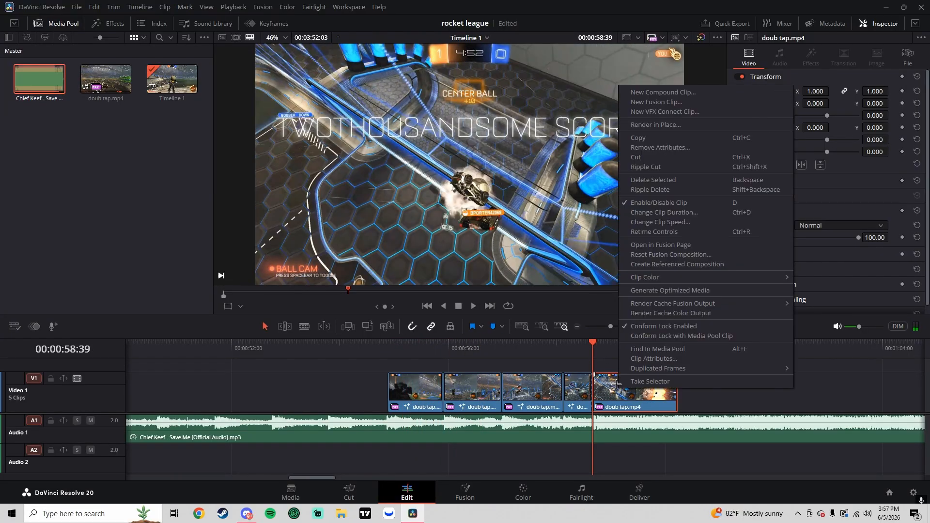
{"action": "left_click", "coordinate": [661, 244]}
{"action": "key", "text": "shift+space"}
{"action": "type", "text": "OPT"}
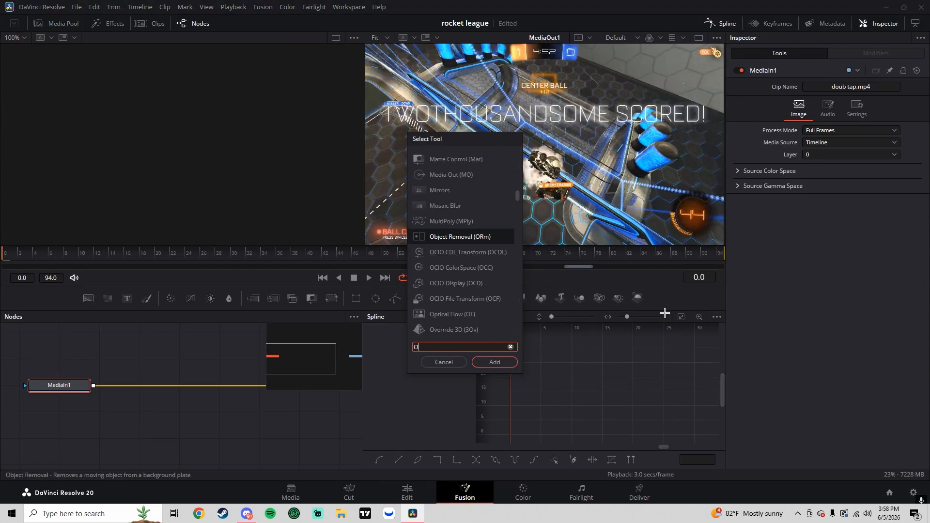
Add a Time Stretcher after the fifth clip's Optical Flow, with backward Next and Clamp Edges enabled
{"action": "key", "text": "BackSpace"}
{"action": "key", "text": "BackSpace"}
{"action": "key", "text": "BackSpace"}
{"action": "type", "text": "TIME"}
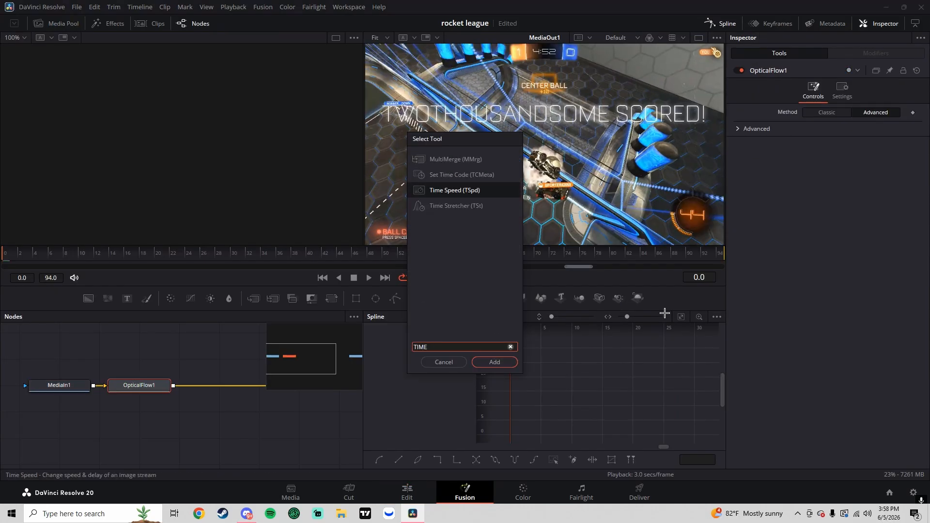
{"action": "key", "text": "Down"}
{"action": "key", "text": "Return"}
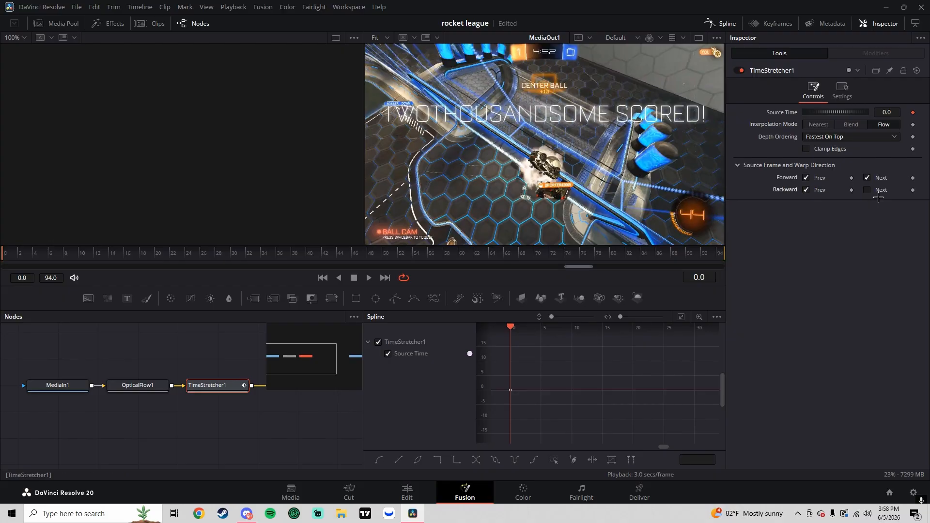
{"action": "left_click", "coordinate": [877, 191]}
{"action": "left_click", "coordinate": [827, 150]}
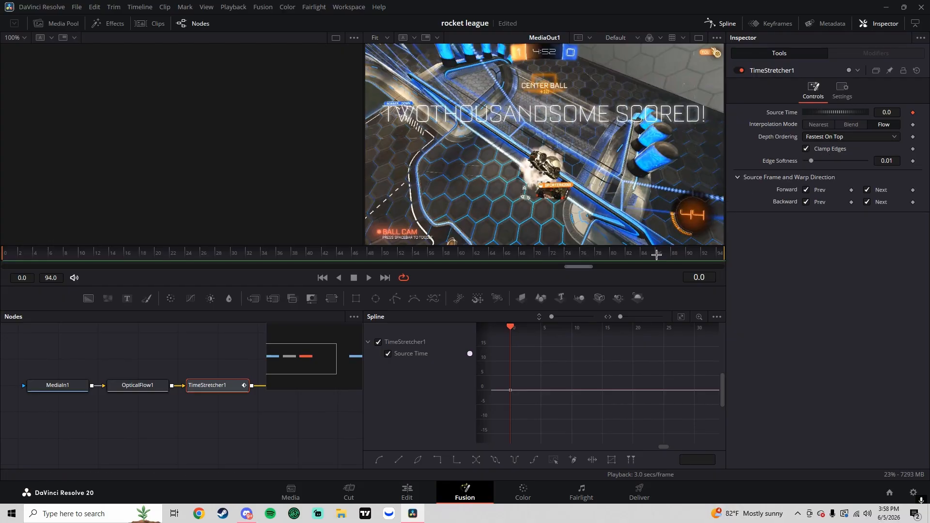
Keyframe the fifth clip's Source Time to 94 at frame 94 and smooth the curve between both keyframes
{"action": "left_click", "coordinate": [891, 113]}
{"action": "type", "text": "94"}
{"action": "key", "text": "Tab"}
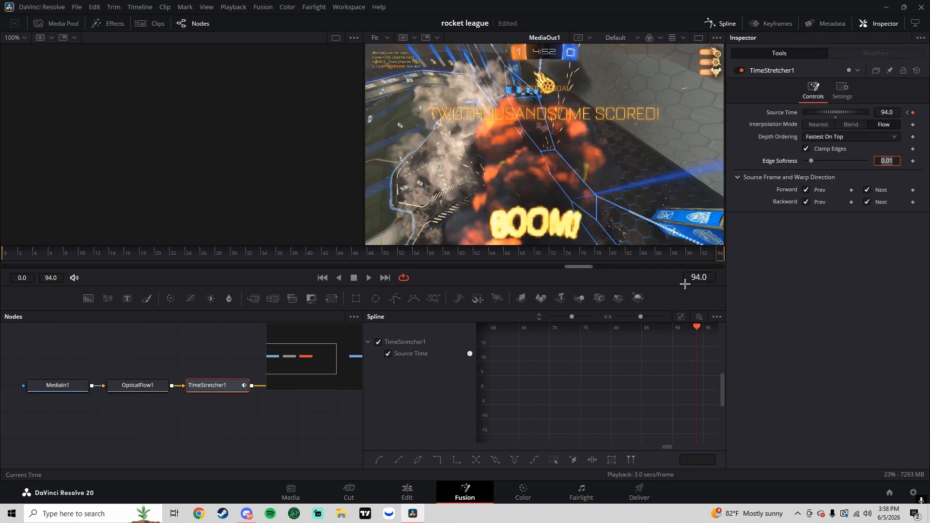
{"action": "left_click", "coordinate": [680, 316]}
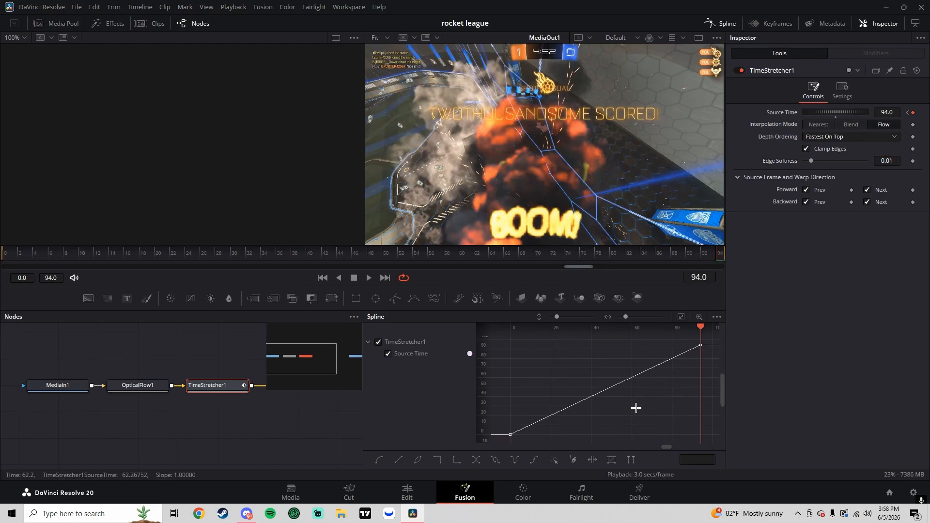
{"action": "key", "text": "s"}
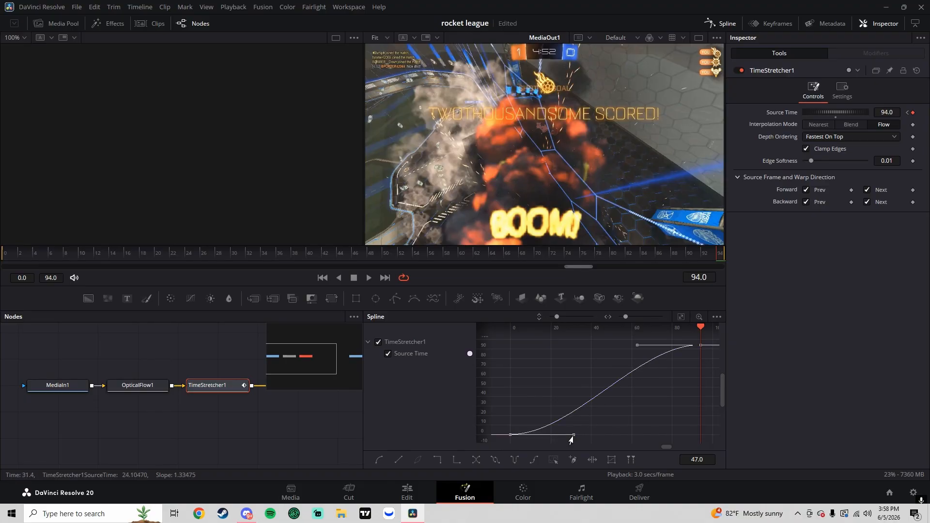
Bend both Source Time handles of the fifth clip into a steep fast-slow-fast ramp and preview it from frame 0
{"action": "left_click_drag", "start_coordinate": [573, 436], "coordinate": [533, 355]}
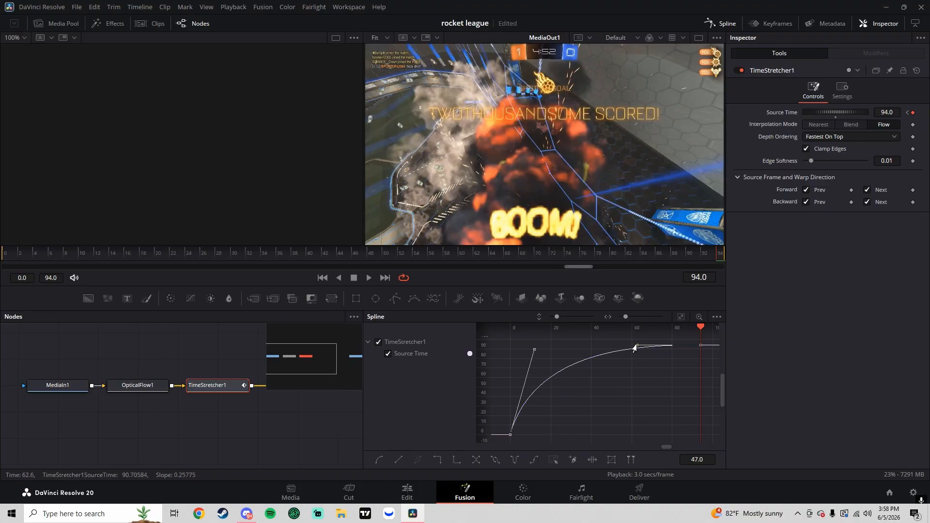
{"action": "left_click_drag", "start_coordinate": [634, 348], "coordinate": [674, 426]}
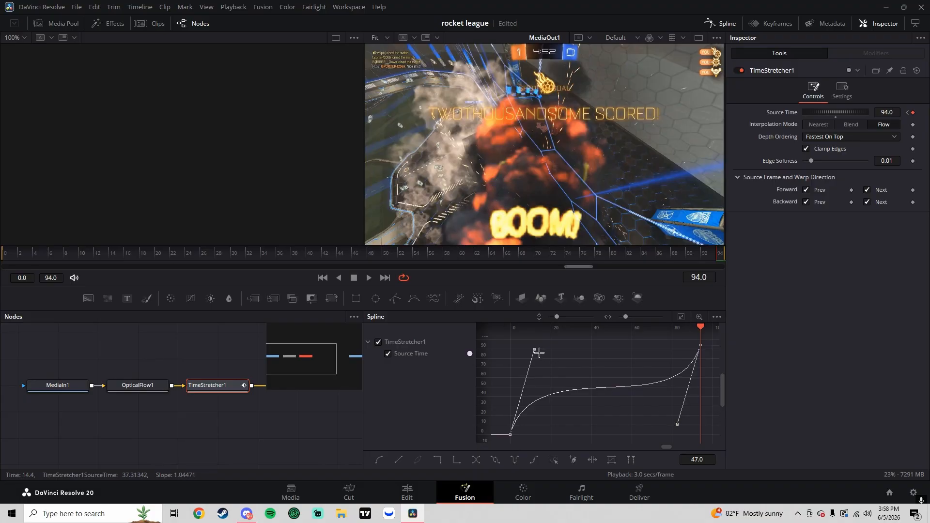
{"action": "key", "text": "space"}
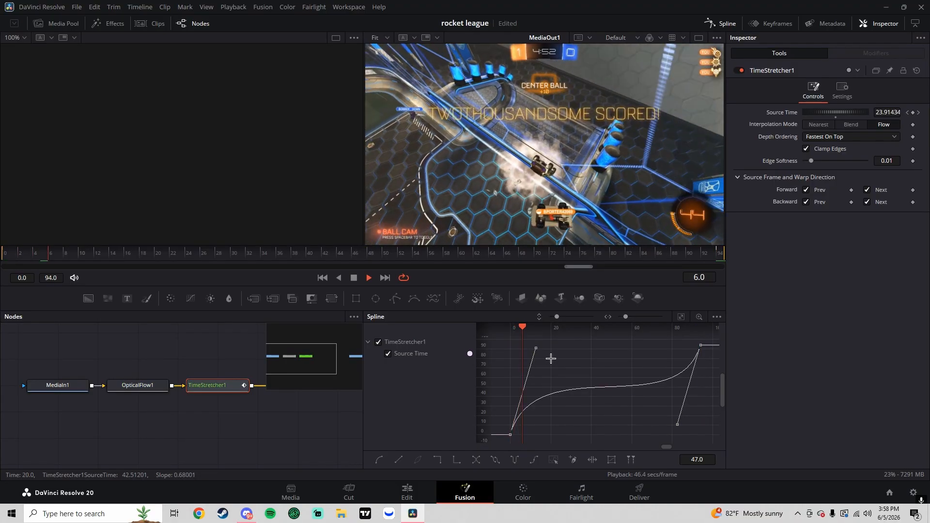
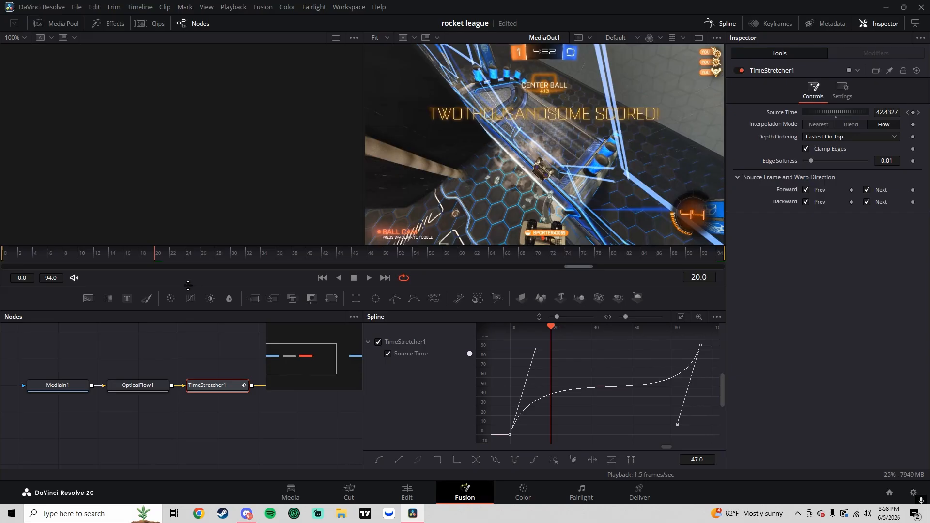
{"action": "left_click_drag", "start_coordinate": [90, 257], "coordinate": [4, 257]}
{"action": "key", "text": "space"}
{"action": "left_click", "coordinate": [6, 257]}
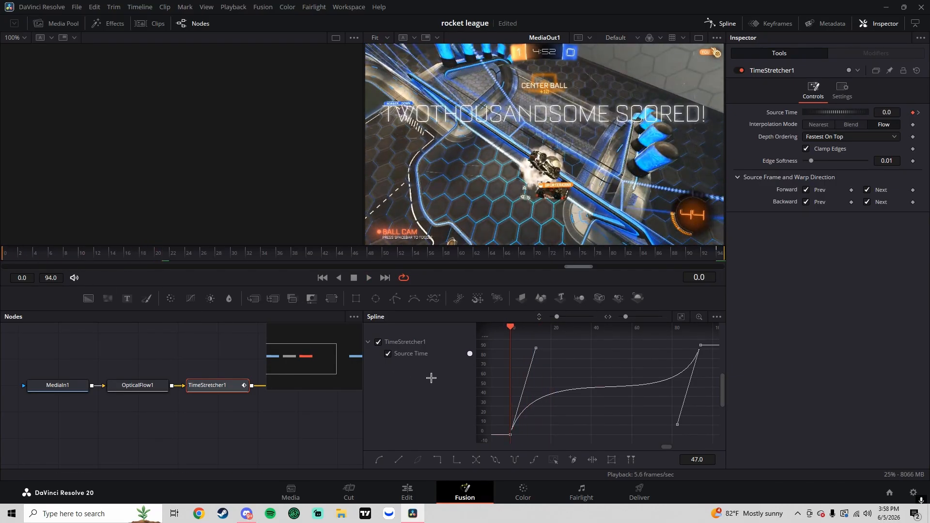
Raise the fifth clip's first Source Time keyframe to 23, smooth the curve again, and preview it
{"action": "left_click", "coordinate": [522, 425]}
{"action": "left_click_drag", "start_coordinate": [507, 440], "coordinate": [507, 417]}
{"action": "left_click", "coordinate": [628, 389]}
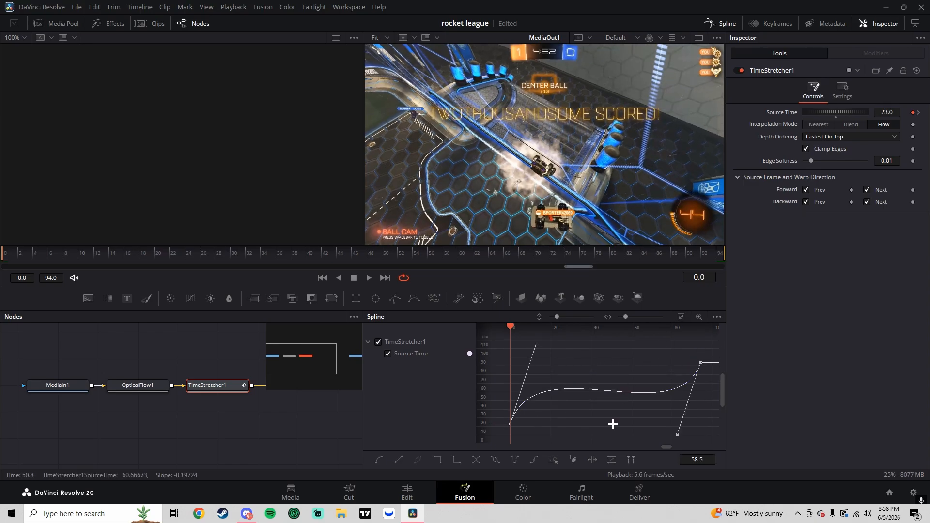
{"action": "key", "text": "shift+s"}
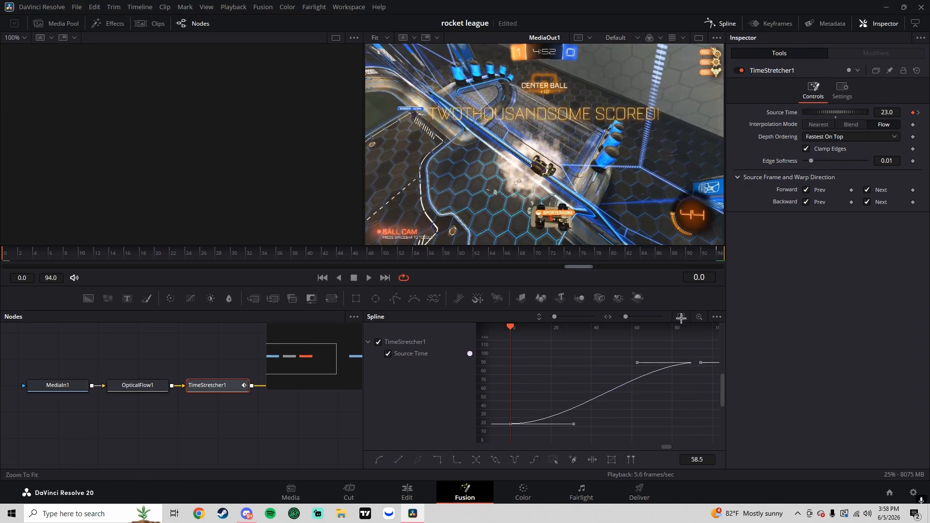
{"action": "left_click", "coordinate": [681, 318]}
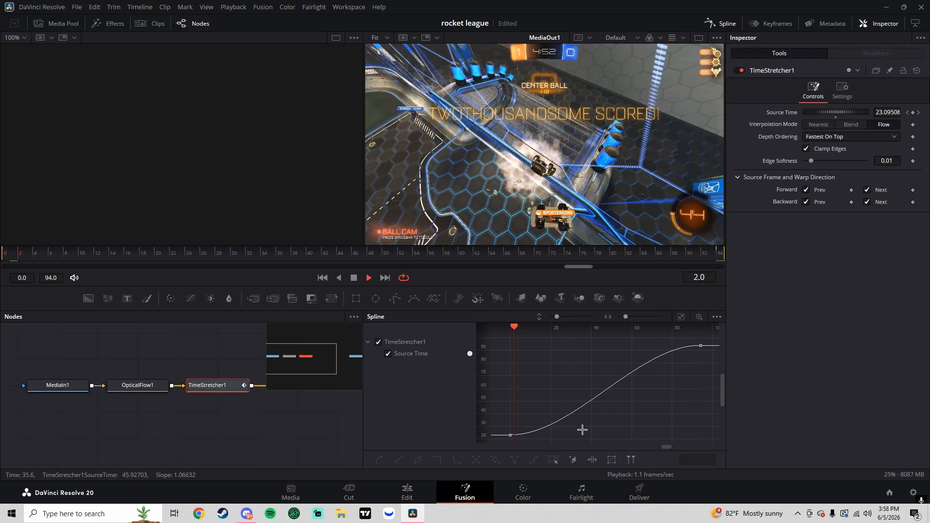
{"action": "key", "text": "space"}
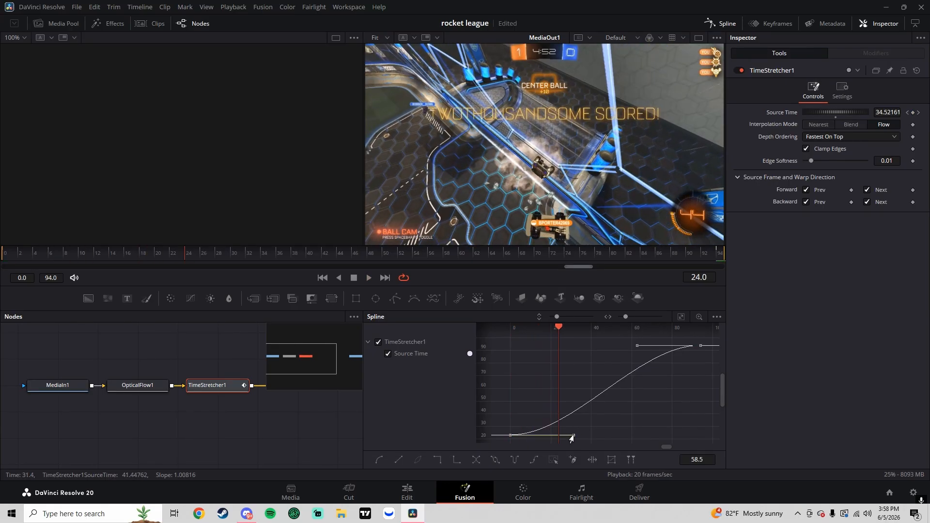
Shape the fifth clip's Source Time handles for a slow start that accelerates toward the end, preview it, and return to the edit timeline
{"action": "left_click_drag", "start_coordinate": [573, 436], "coordinate": [533, 357]}
{"action": "left_click_drag", "start_coordinate": [642, 345], "coordinate": [646, 418]}
{"action": "left_click_drag", "start_coordinate": [533, 359], "coordinate": [627, 418]}
{"action": "key", "text": "space"}
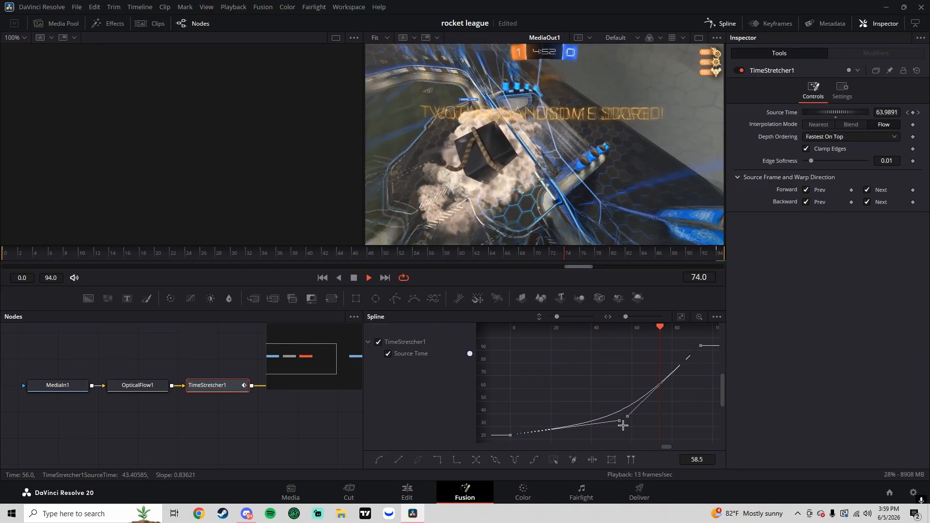
{"action": "key", "text": "shift+4"}
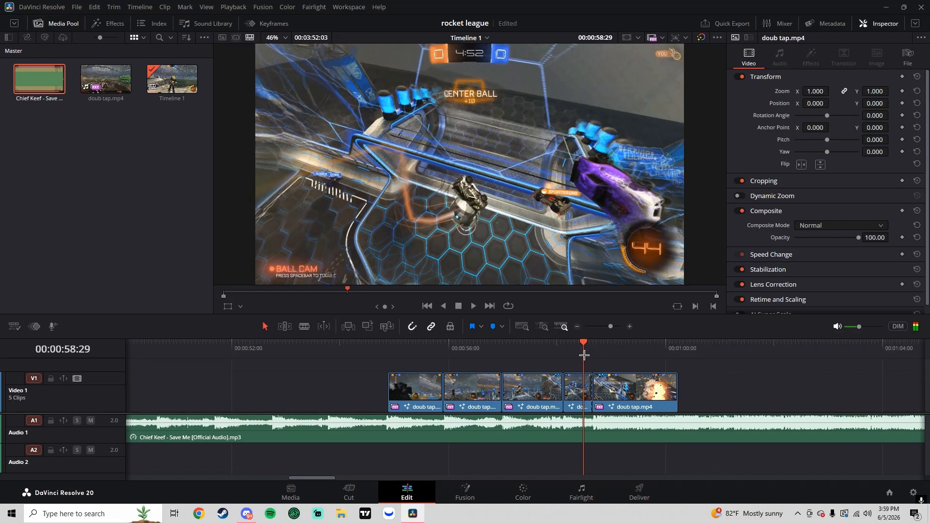
Lower the fourth clip's last Source Time keyframe to 8.4 at frame 31, bend the curve handle upward, and preview it in the edit timeline
{"action": "mouse_move", "coordinate": [585, 356]}
{"action": "left_mouse_down"}
{"action": "mouse_move", "coordinate": [561, 354]}
{"action": "mouse_move", "coordinate": [575, 352]}
{"action": "left_mouse_up"}
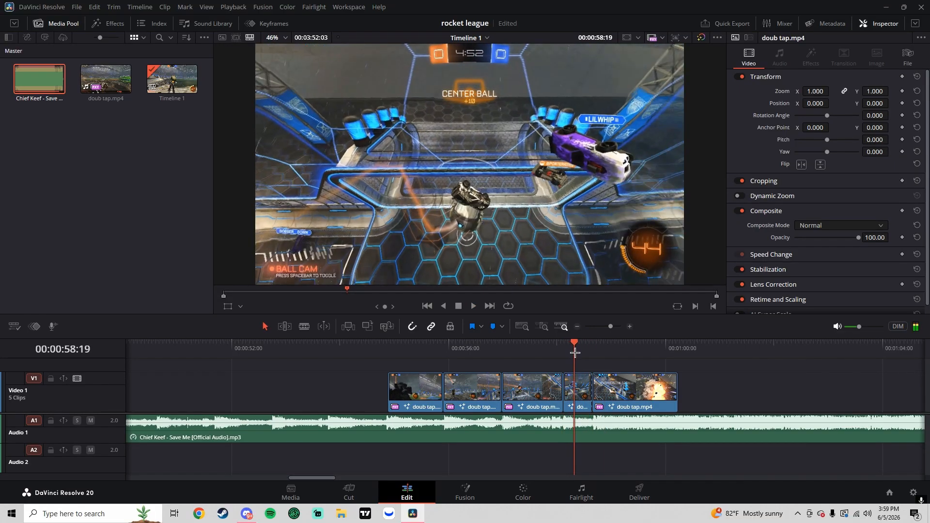
{"action": "key", "text": "shift+5"}
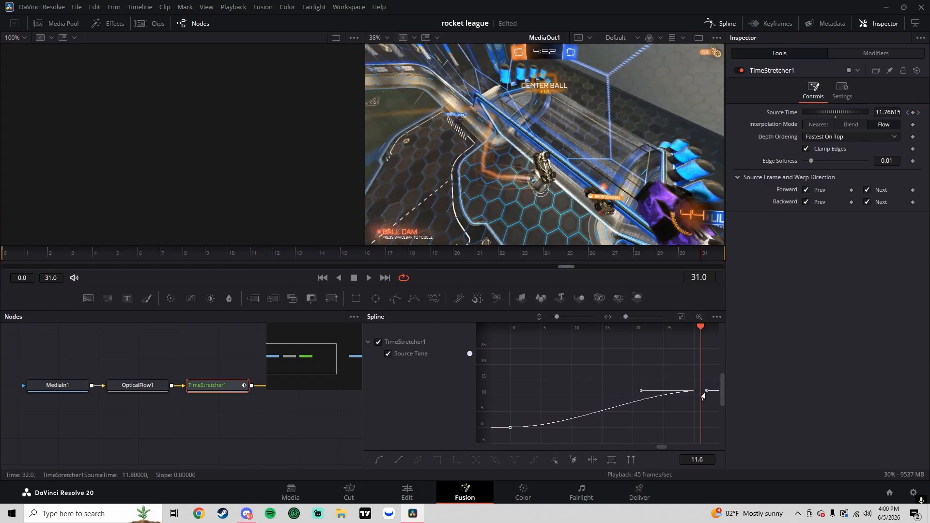
{"action": "left_click_drag", "start_coordinate": [703, 397], "coordinate": [699, 406]}
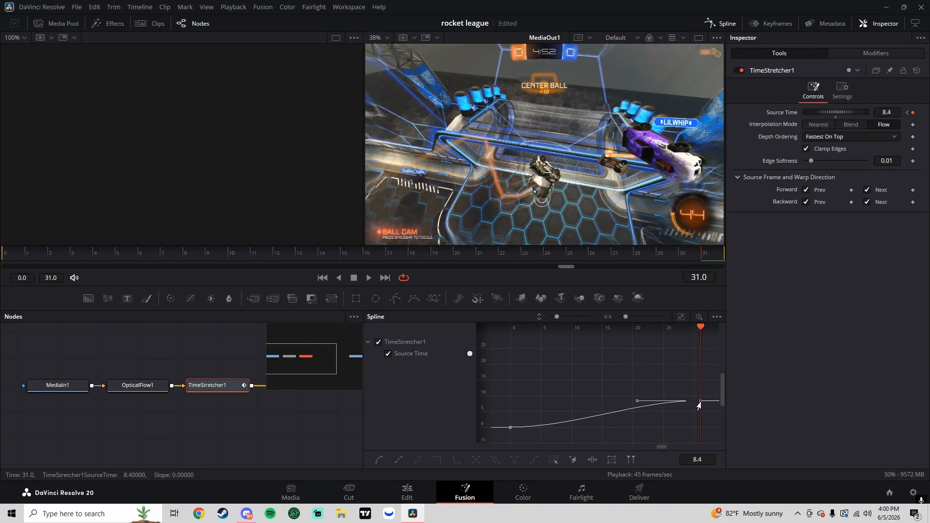
{"action": "key", "text": "ctrl+f"}
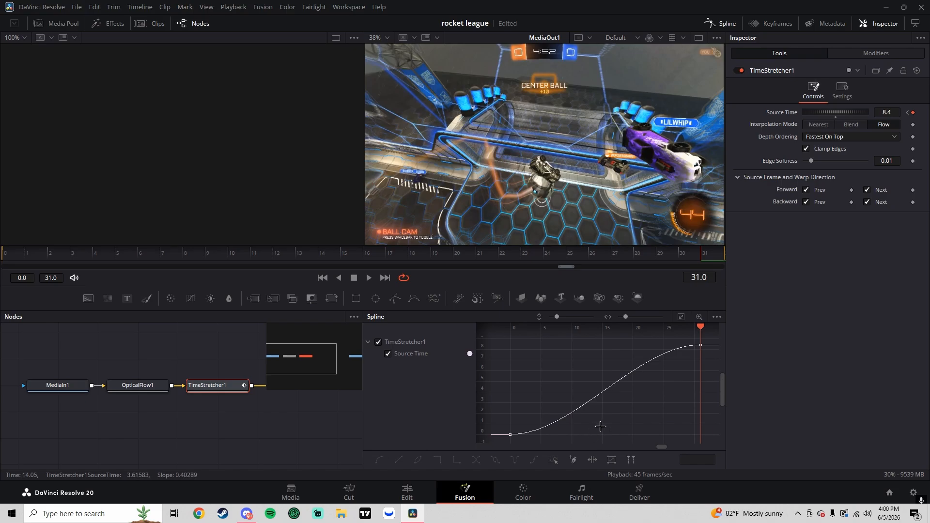
{"action": "key", "text": "ctrl+a"}
{"action": "left_click_drag", "start_coordinate": [573, 435], "coordinate": [540, 364]}
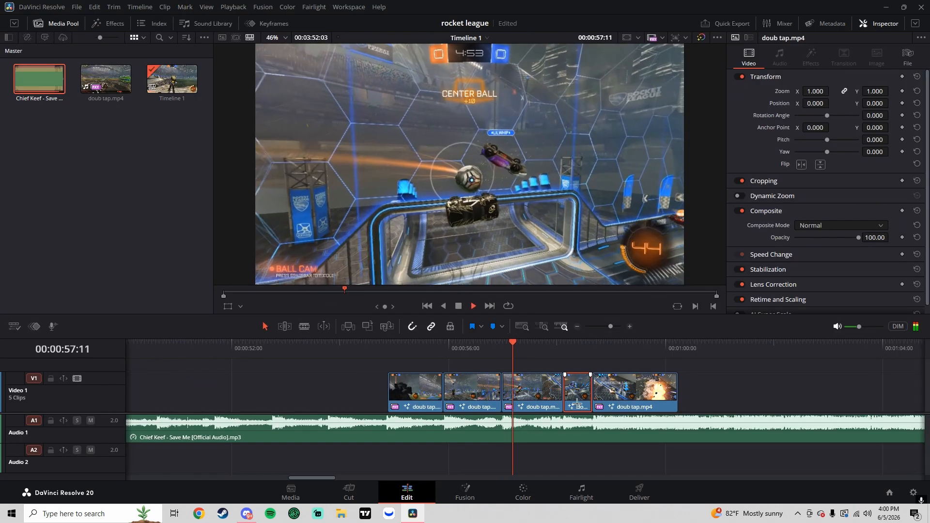
{"action": "left_click", "coordinate": [580, 454]}
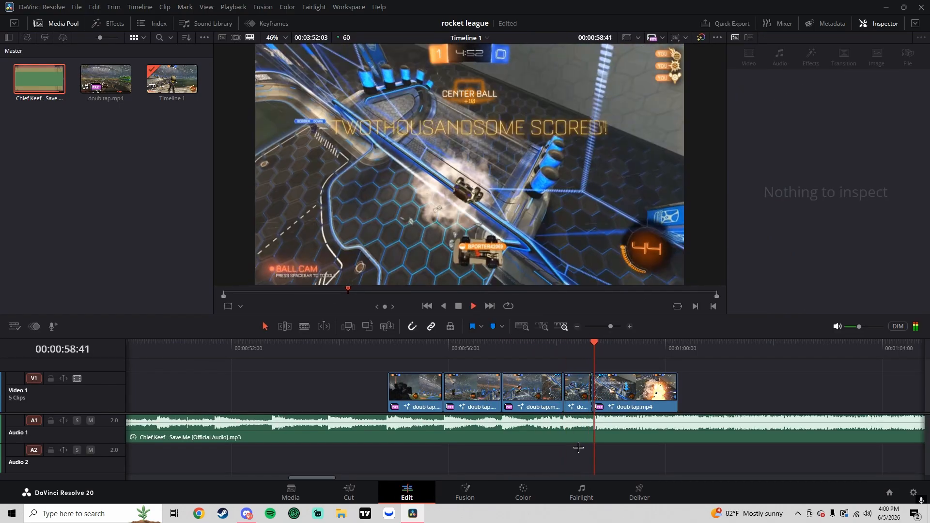
Reopen the fifth clip in Fusion, fit its Source Time curve, and raise the first keyframe slightly
{"action": "left_click", "coordinate": [601, 385]}
{"action": "right_click", "coordinate": [599, 383]}
{"action": "left_click", "coordinate": [608, 365]}
{"action": "right_click", "coordinate": [615, 373]}
{"action": "left_click", "coordinate": [607, 384]}
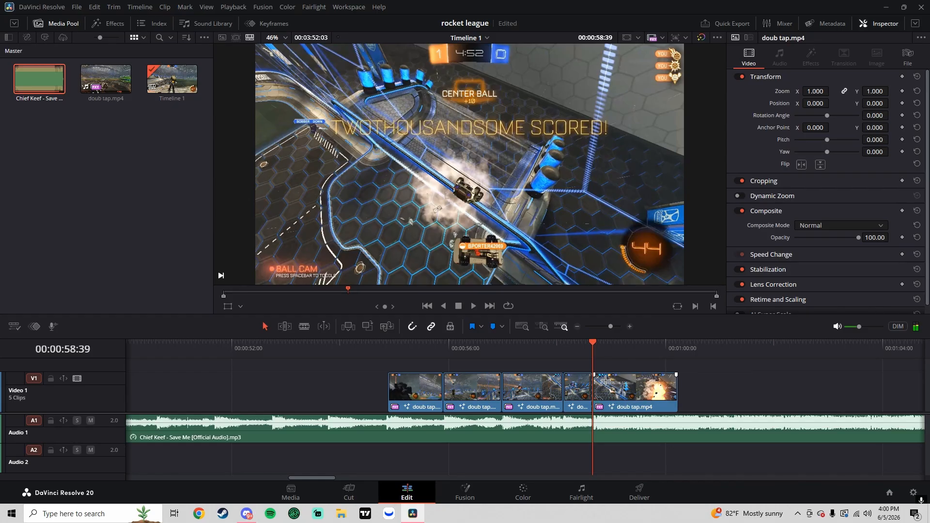
{"action": "right_click", "coordinate": [607, 384]}
{"action": "left_click", "coordinate": [633, 238]}
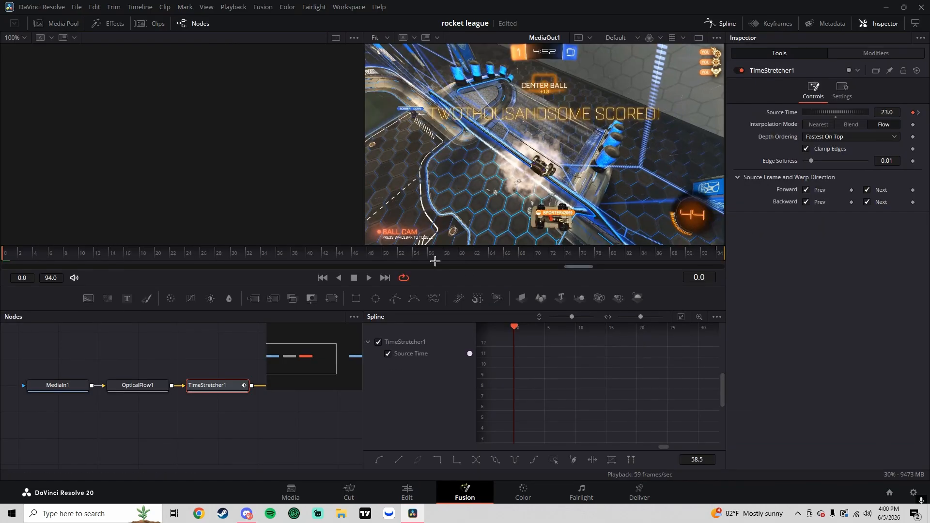
{"action": "left_click", "coordinate": [681, 317]}
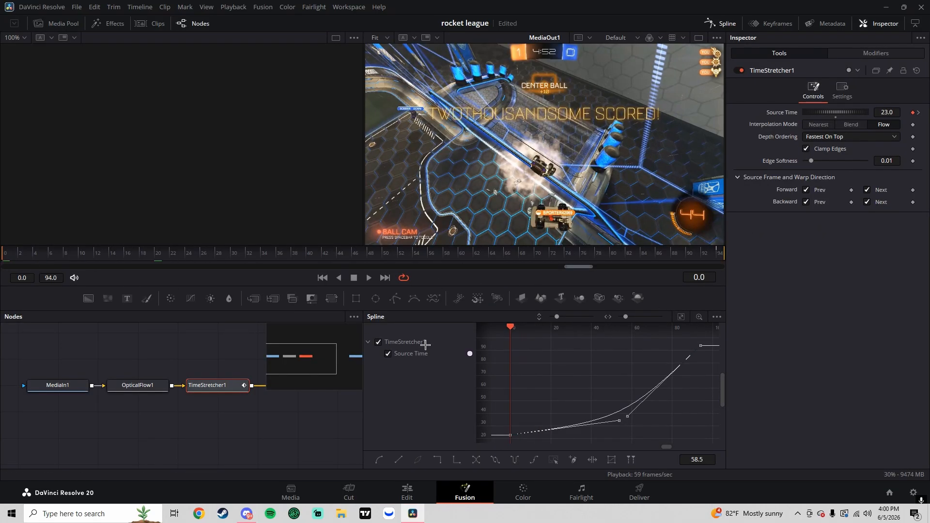
{"action": "mouse_move", "coordinate": [508, 440]}
{"action": "left_mouse_down"}
{"action": "mouse_move", "coordinate": [510, 448]}
{"action": "mouse_move", "coordinate": [505, 428]}
{"action": "left_mouse_up"}
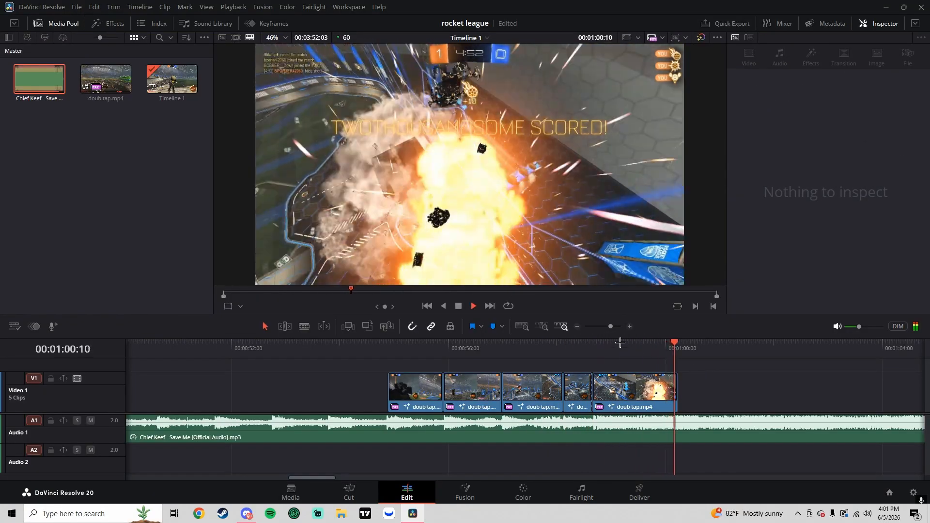
Look up the timeline playback resolution options and check playback from the start of the first clip
{"action": "key", "text": "space"}
{"action": "left_click", "coordinate": [233, 6]}
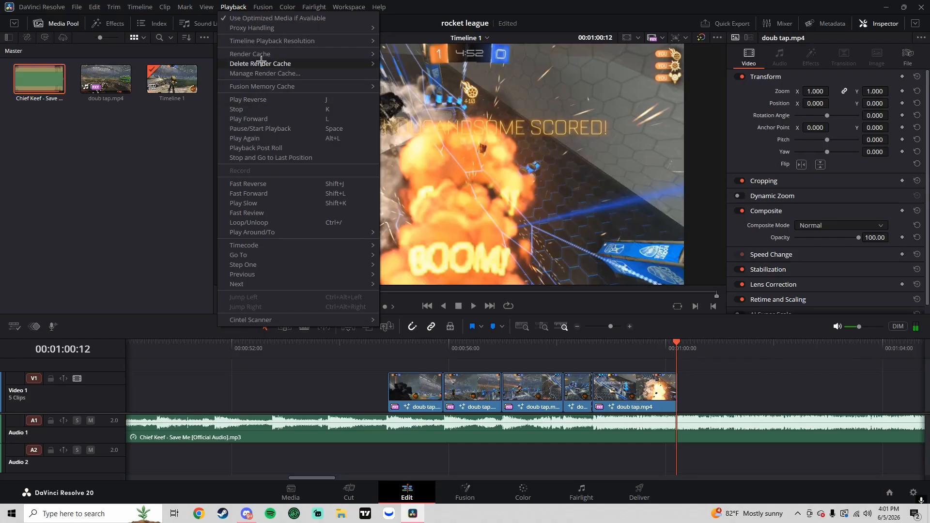
{"action": "mouse_move", "coordinate": [264, 40]}
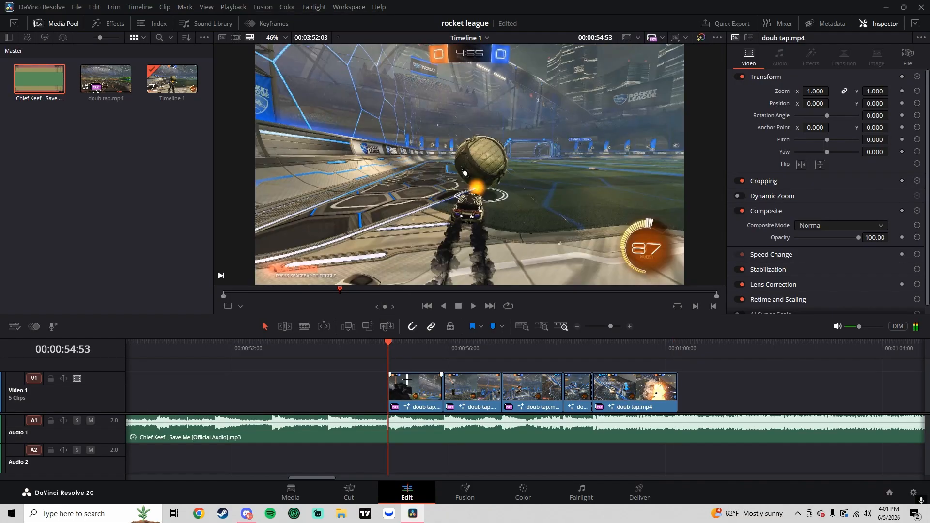
{"action": "key", "text": "space"}
{"action": "key", "text": "space"}
{"action": "left_click", "coordinate": [389, 351]}
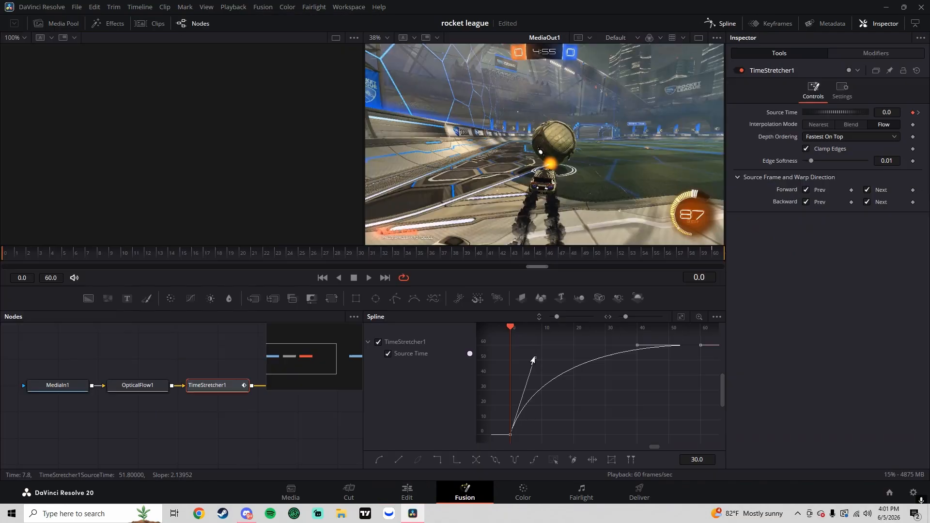
Reshape the first clip's Source Time handles into a slow start and fast finish, then add a middle keyframe and raise it
{"action": "left_click_drag", "start_coordinate": [533, 358], "coordinate": [519, 430]}
{"action": "left_click_drag", "start_coordinate": [638, 345], "coordinate": [676, 432]}
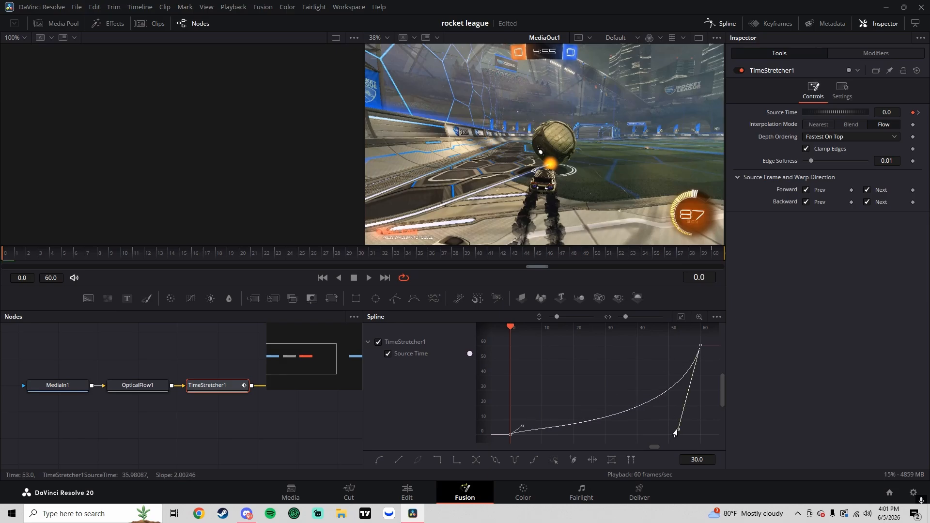
{"action": "right_click", "coordinate": [574, 424]}
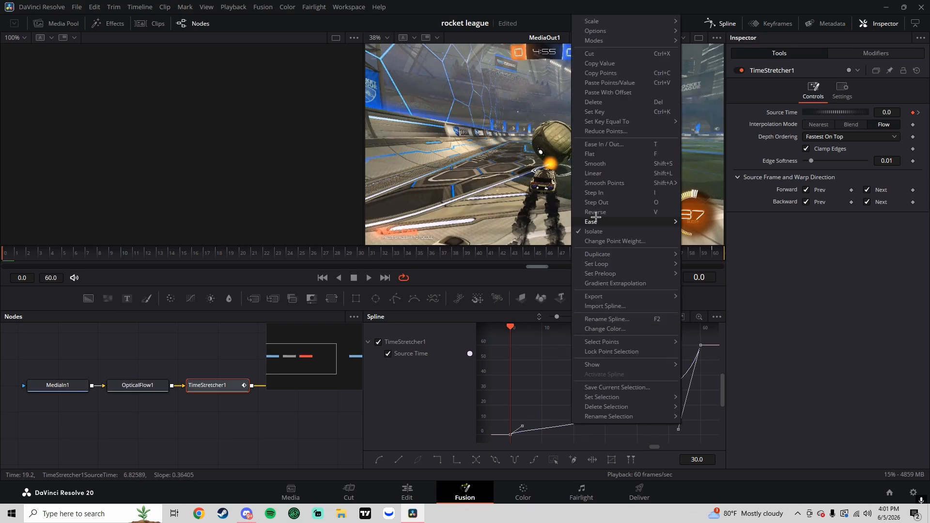
{"action": "left_click", "coordinate": [601, 112]}
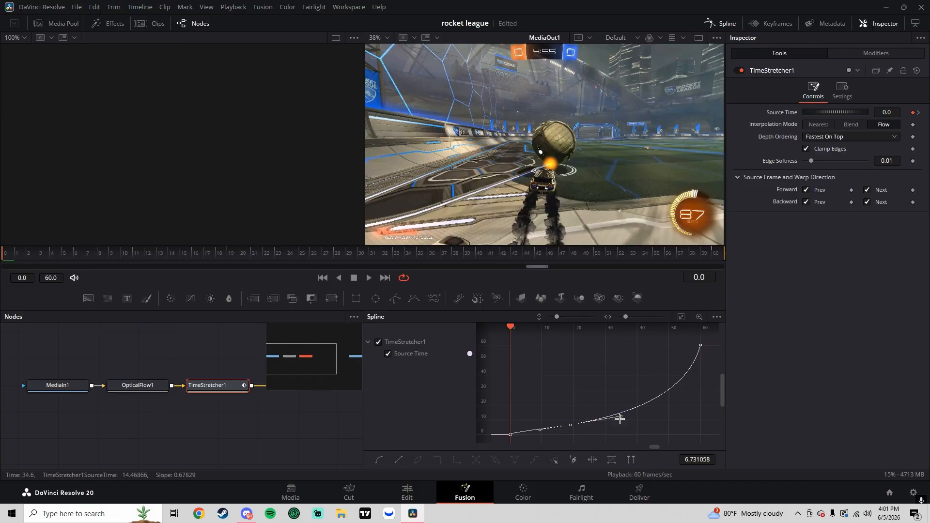
{"action": "left_click_drag", "start_coordinate": [566, 420], "coordinate": [567, 391]}
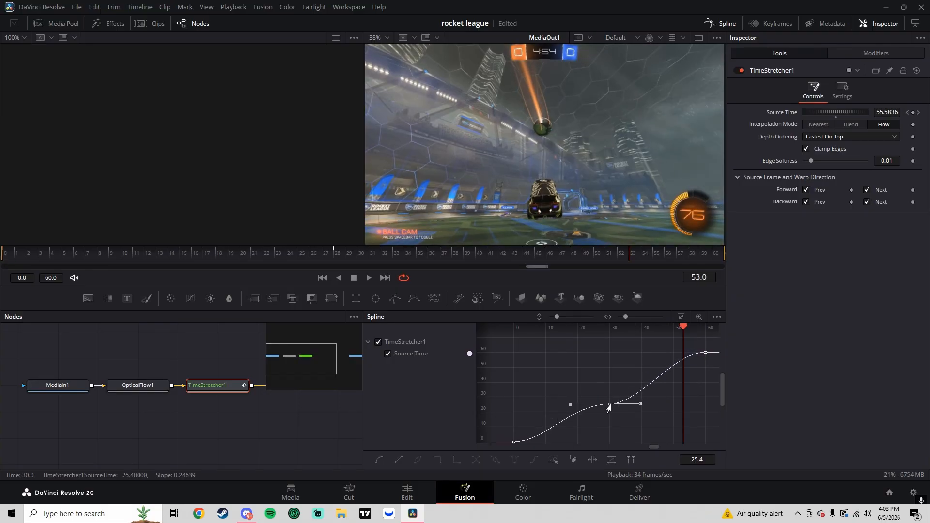
Shift the first clip's middle Source Time keyframe to about frame 37 and value 36, previewing the ramp in the edit timeline
{"action": "left_click_drag", "start_coordinate": [606, 407], "coordinate": [619, 395]}
{"action": "key", "text": "shift+4"}
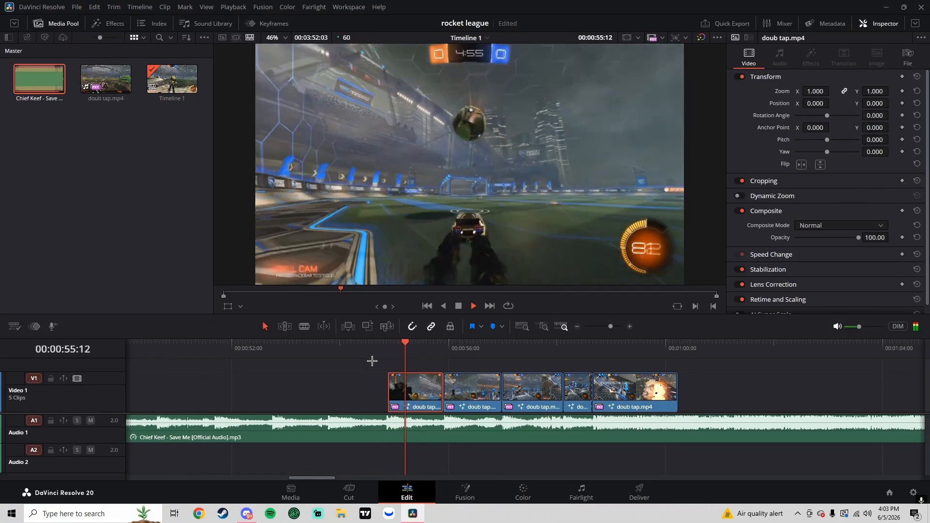
{"action": "key", "text": "shift+5"}
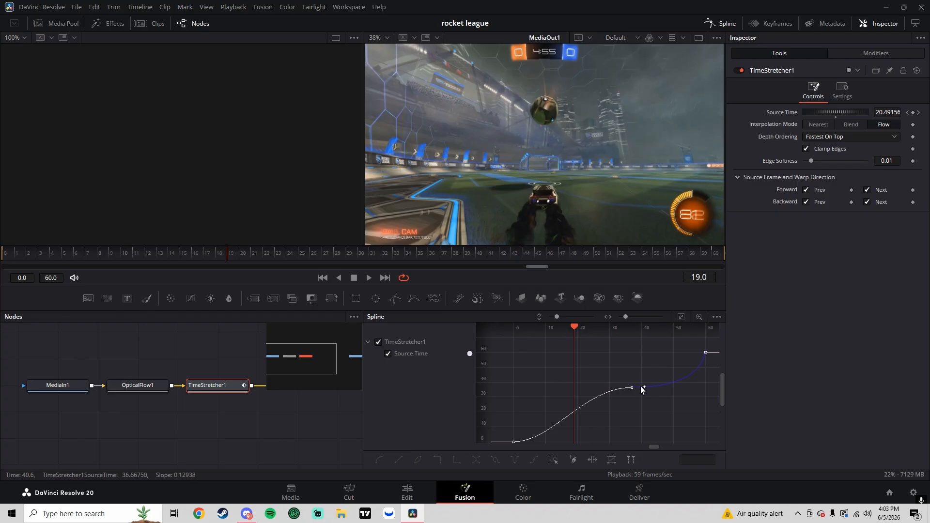
{"action": "key", "text": "shift+4"}
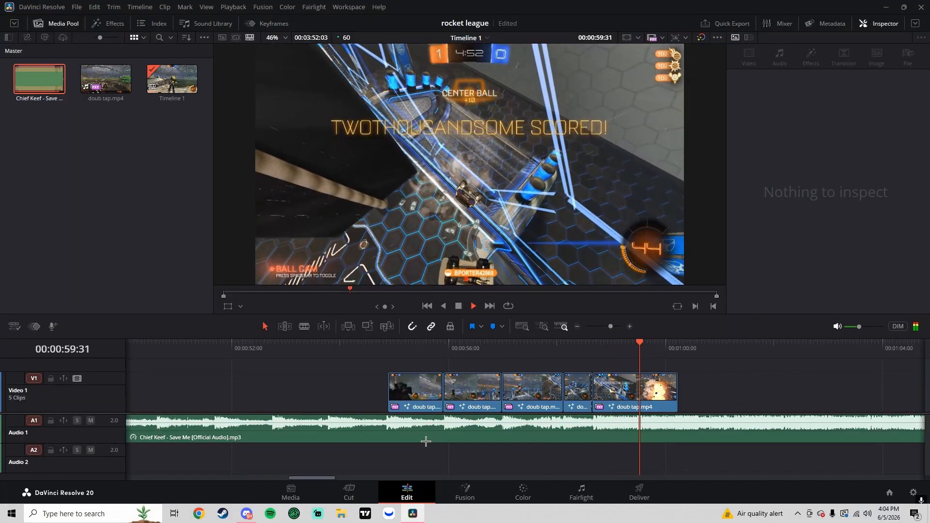
Import the audio file POPULAR WHOOSH SOUND EFFECTS FOR EDITS from the sfx folder inside sony vegas rendered
{"action": "left_click", "coordinate": [467, 345]}
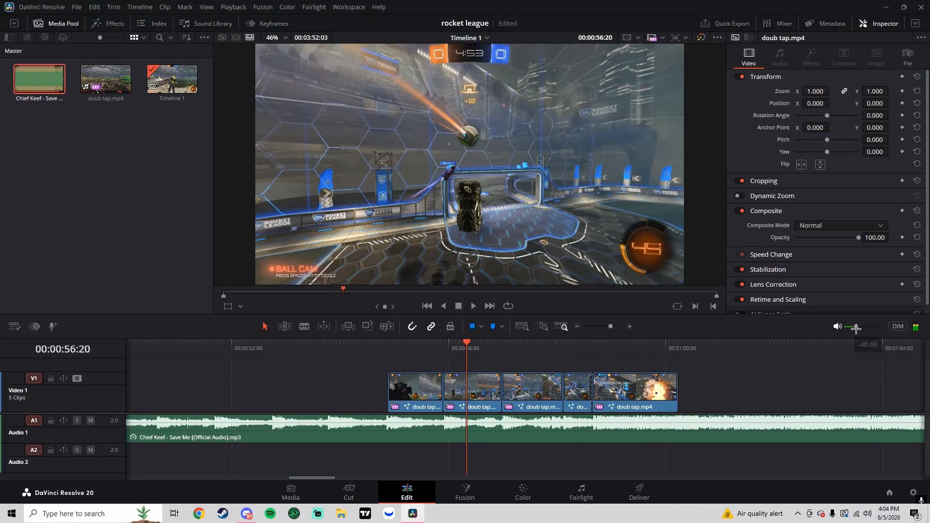
{"action": "left_click", "coordinate": [78, 10]}
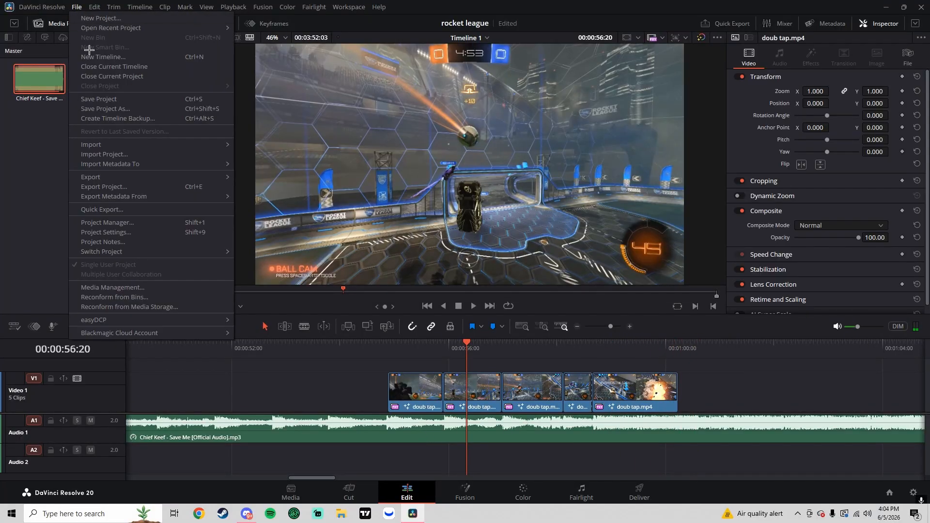
{"action": "left_click", "coordinate": [102, 147]}
{"action": "scroll", "coordinate": [32, 148], "scroll_direction": "up", "scroll_amount": 2}
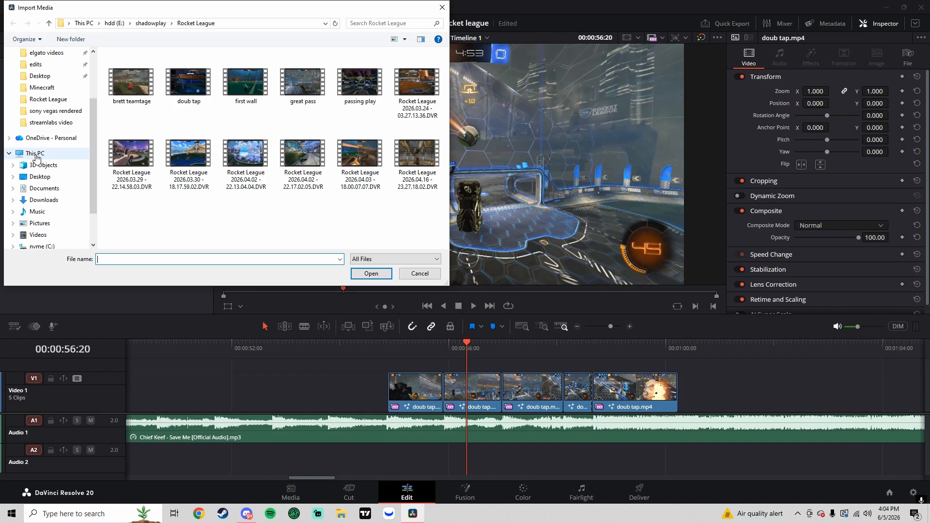
{"action": "scroll", "coordinate": [41, 151], "scroll_direction": "up", "scroll_amount": 1}
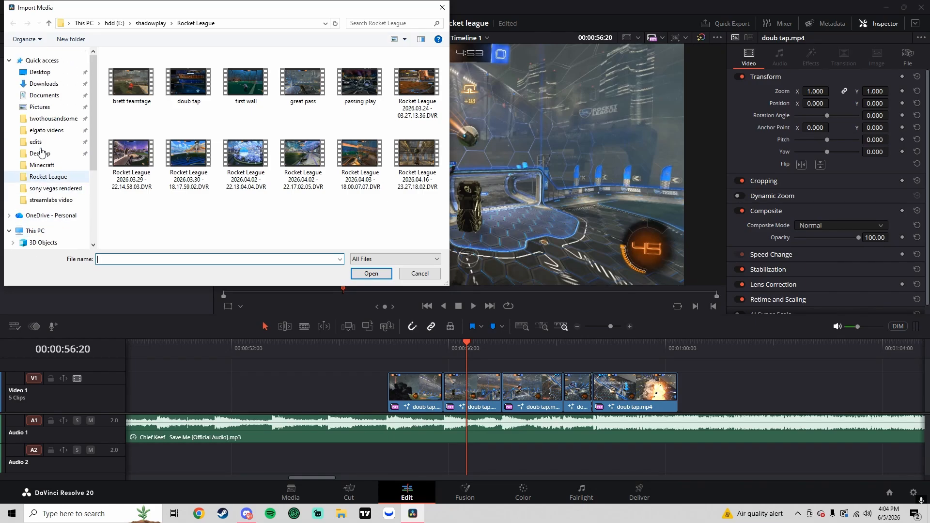
{"action": "left_click", "coordinate": [46, 188]}
{"action": "double_click", "coordinate": [367, 103]}
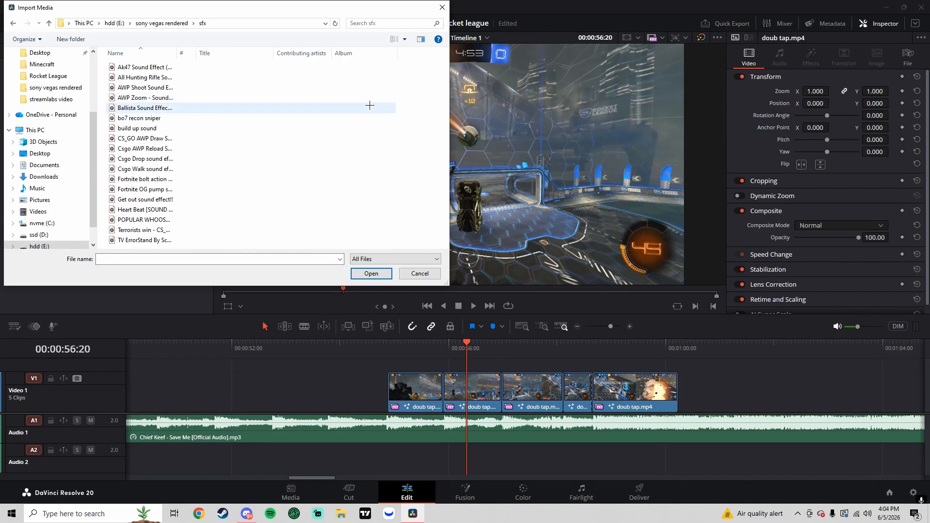
{"action": "left_click", "coordinate": [163, 219]}
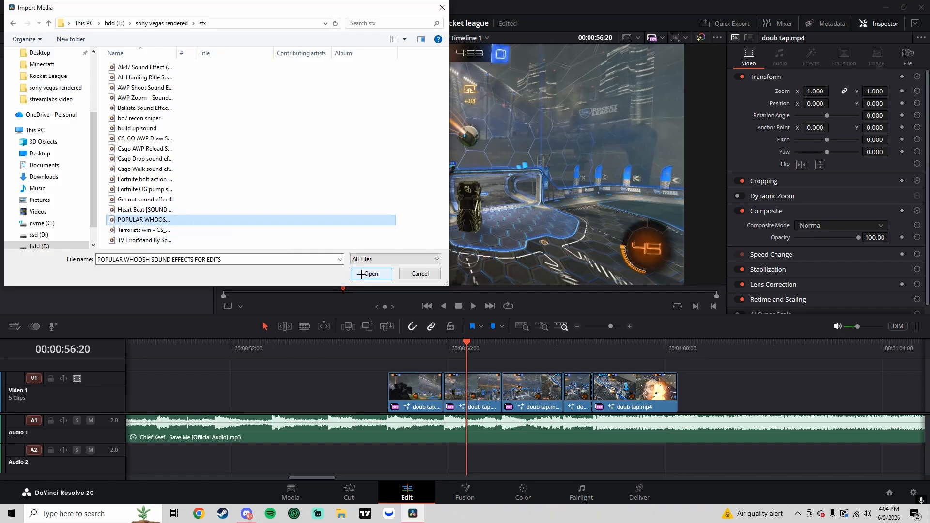
{"action": "left_click", "coordinate": [361, 274]}
Place the whoosh audio on Audio 2 under the clips, mute the song track, and listen to the sound effects
{"action": "left_click_drag", "start_coordinate": [165, 85], "coordinate": [383, 445]}
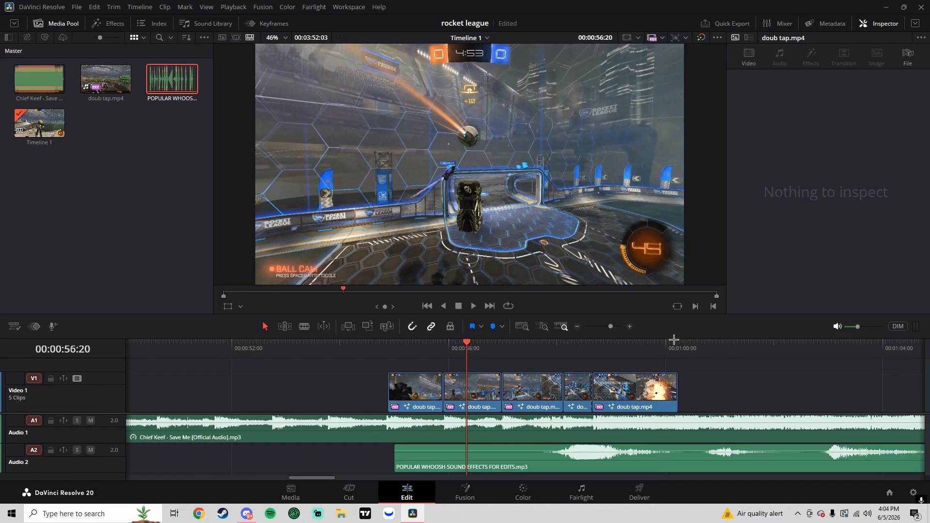
{"action": "key", "text": "space"}
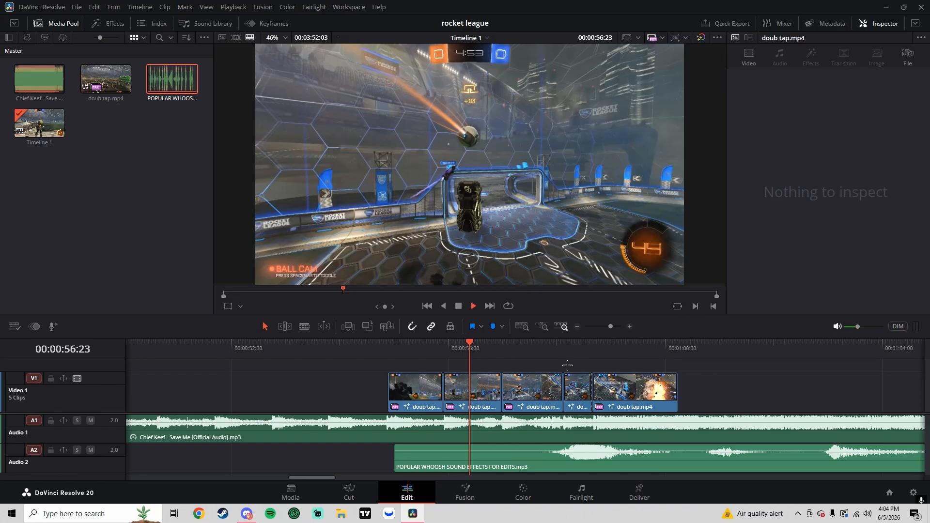
{"action": "left_click", "coordinate": [91, 421]}
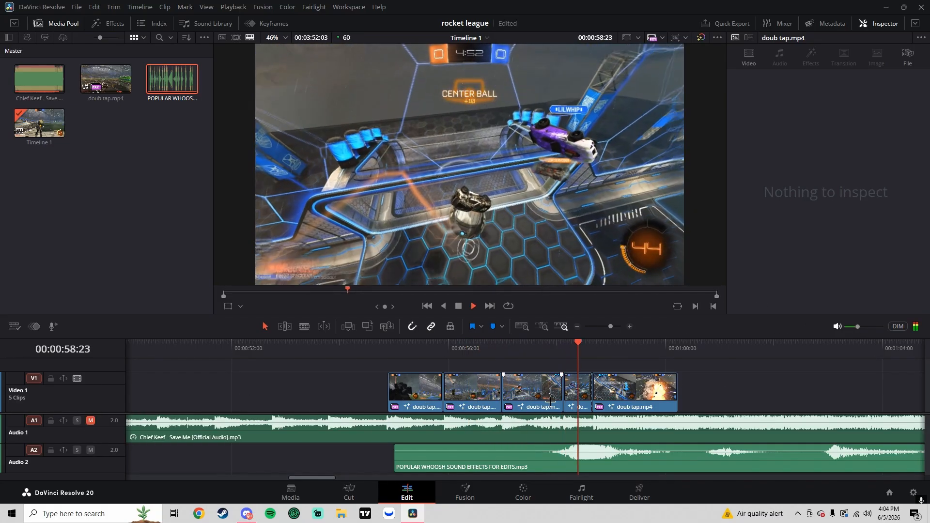
{"action": "key", "text": "space"}
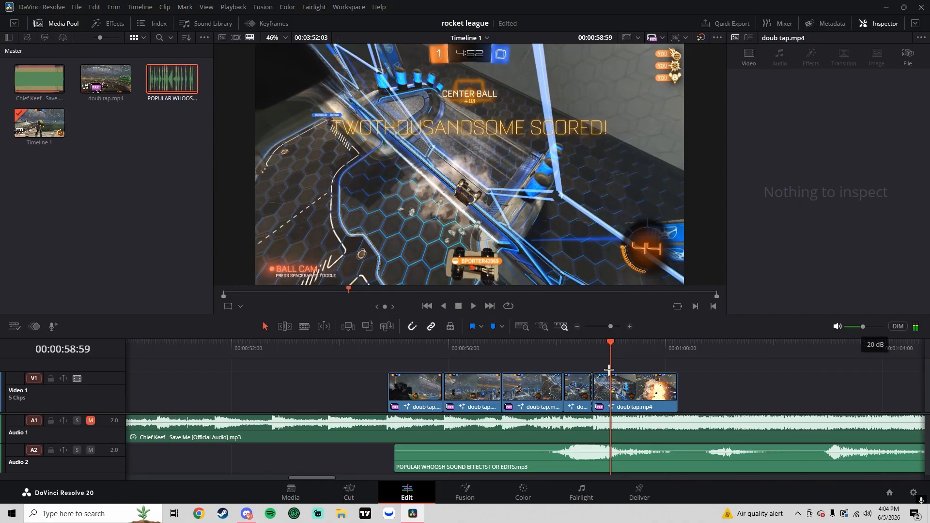
{"action": "left_click", "coordinate": [548, 357]}
{"action": "key", "text": "space"}
Split the whoosh audio at 00:00:57:49, just before its first swell, and move the playhead past that swell
{"action": "left_click", "coordinate": [546, 356]}
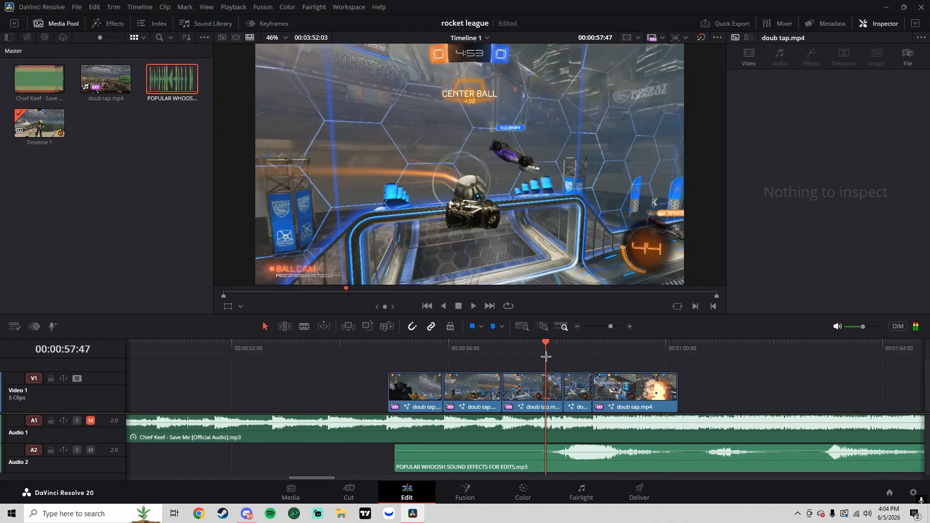
{"action": "left_click_drag", "start_coordinate": [546, 355], "coordinate": [548, 358]}
{"action": "key", "text": "ctrl+b"}
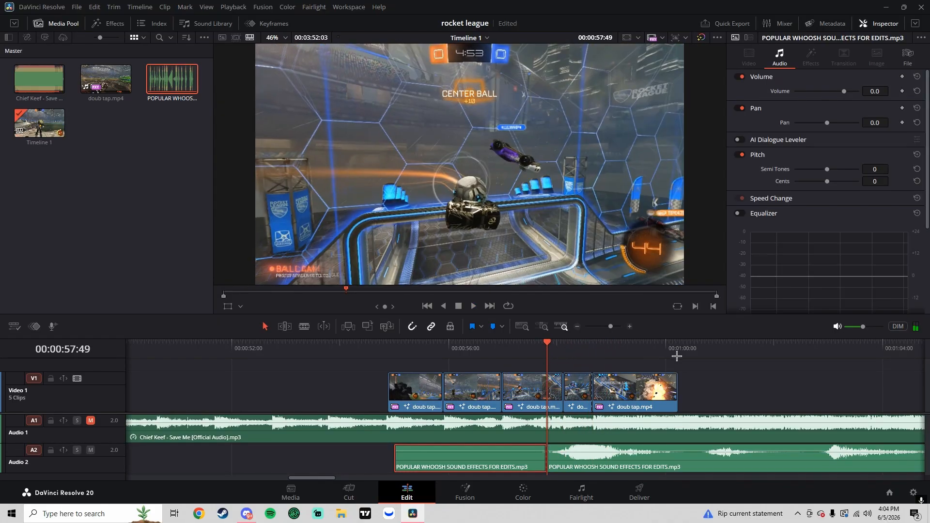
{"action": "left_click", "coordinate": [690, 355]}
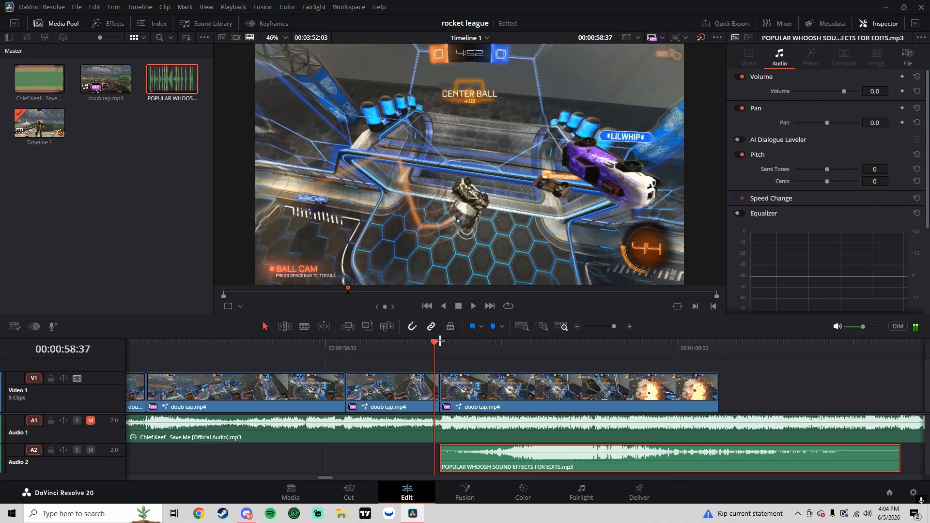
Move the trimmed whoosh earlier on Audio 2 to start at about 00:00:58:12, before the goal cut, and play it back
{"action": "left_click", "coordinate": [440, 342]}
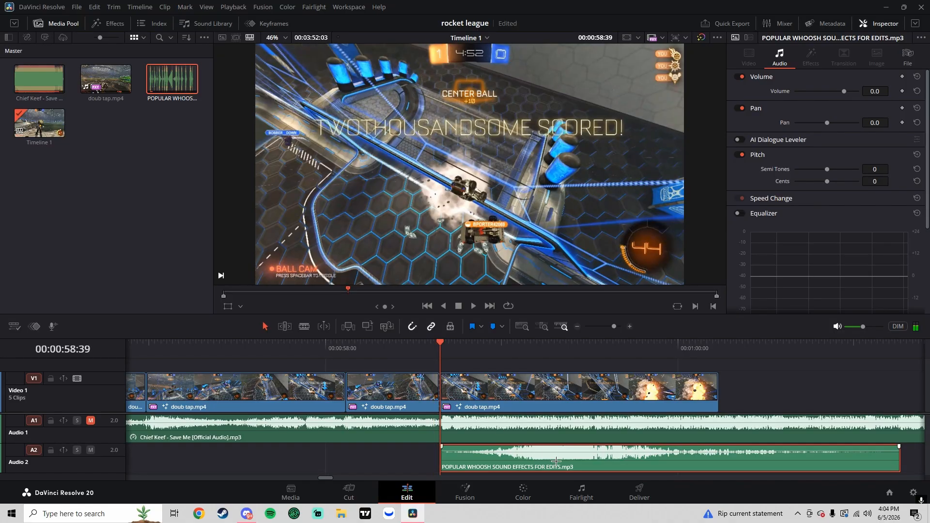
{"action": "left_click_drag", "start_coordinate": [555, 460], "coordinate": [476, 459]}
{"action": "left_click", "coordinate": [370, 348]}
{"action": "key", "text": "space"}
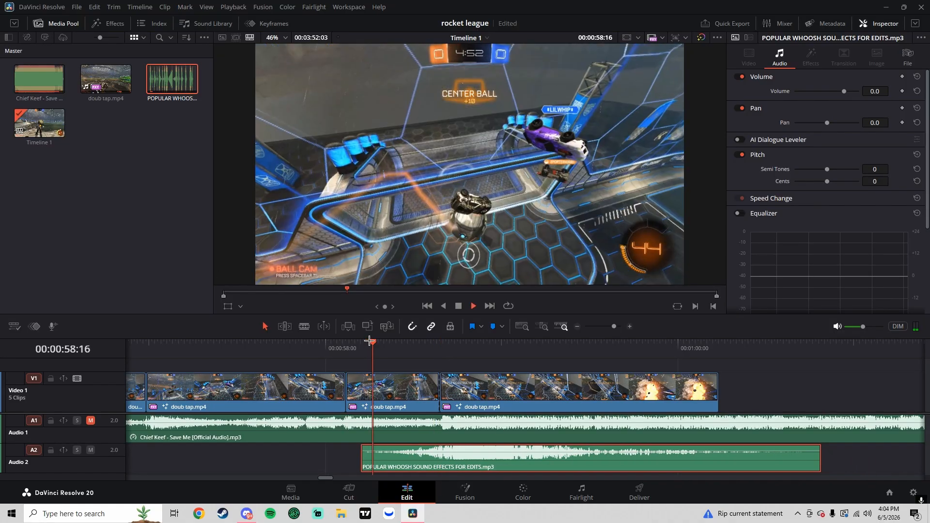
Nudge the whoosh on Audio 2 slightly earlier to start at about 00:00:58:10 and play back the goal cut
{"action": "left_click", "coordinate": [392, 349]}
{"action": "key", "text": "space"}
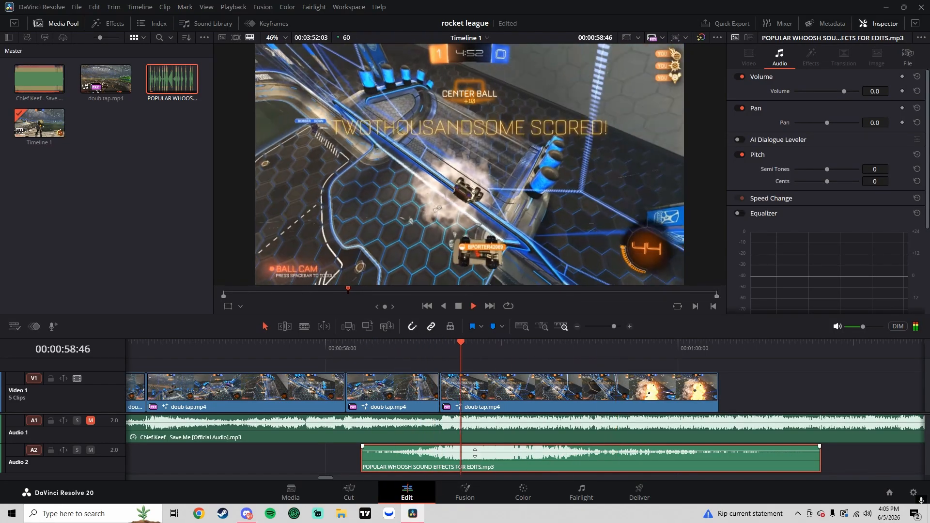
{"action": "key", "text": "space"}
{"action": "left_click_drag", "start_coordinate": [491, 459], "coordinate": [488, 458]}
{"action": "left_click", "coordinate": [405, 355]}
{"action": "key", "text": "space"}
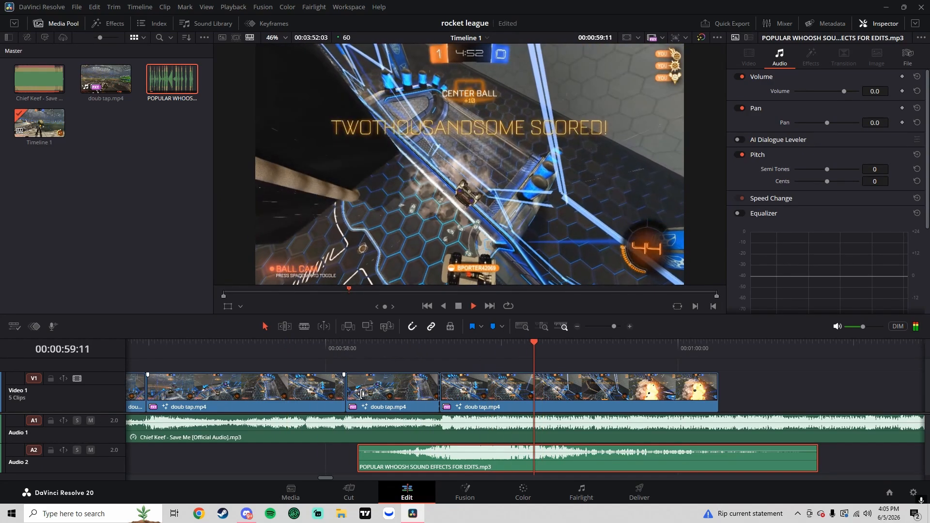
Raise the whoosh's volume, trying 13.6 and settling on 6.8, and listen to it over the goal cut
{"action": "left_click_drag", "start_coordinate": [493, 453], "coordinate": [492, 448]}
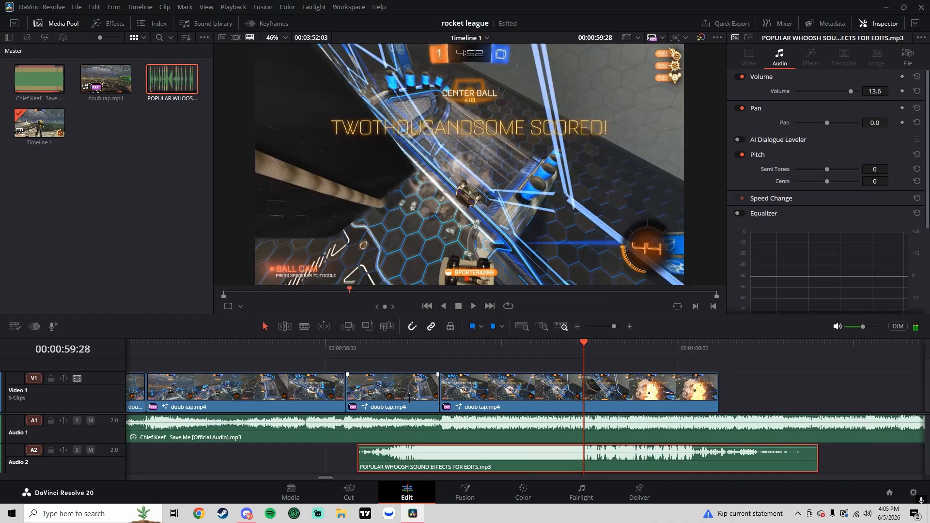
{"action": "left_click", "coordinate": [356, 350]}
{"action": "key", "text": "space"}
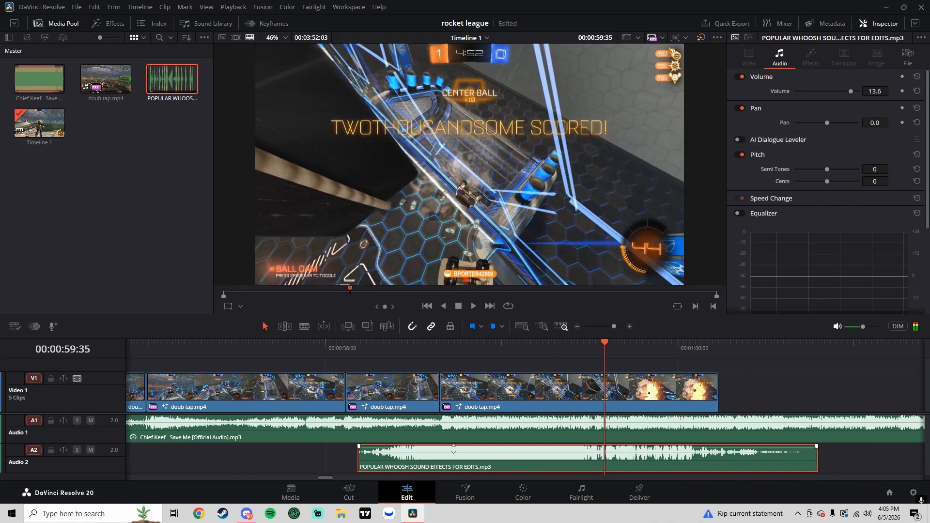
{"action": "left_click_drag", "start_coordinate": [454, 450], "coordinate": [449, 451]}
{"action": "left_click", "coordinate": [347, 344]}
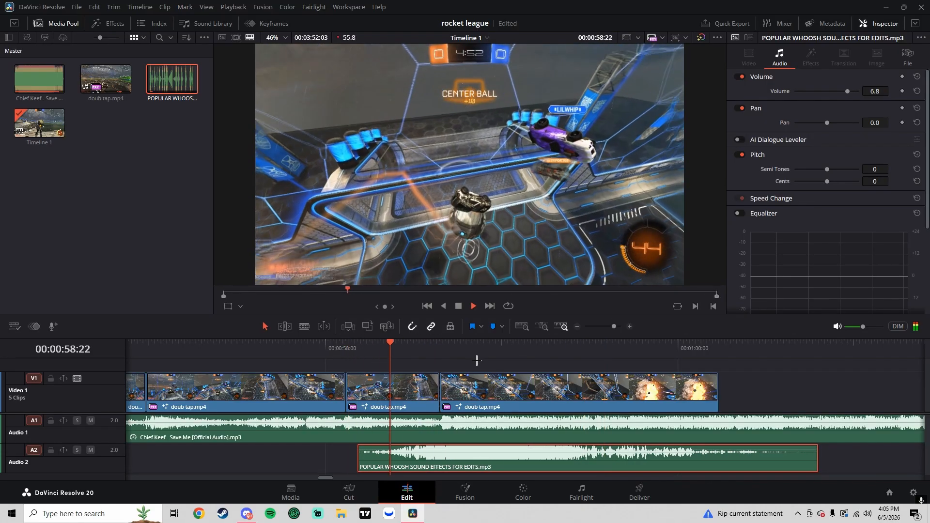
{"action": "left_click", "coordinate": [478, 361]}
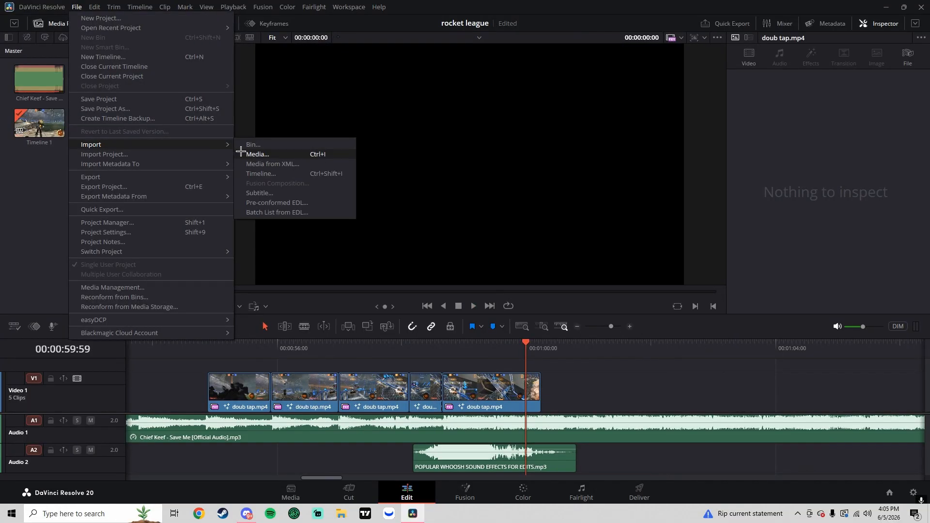
Look through the sfx folder's sounds without importing any, and play back the edit with the whoosh
{"action": "left_click", "coordinate": [247, 153]}
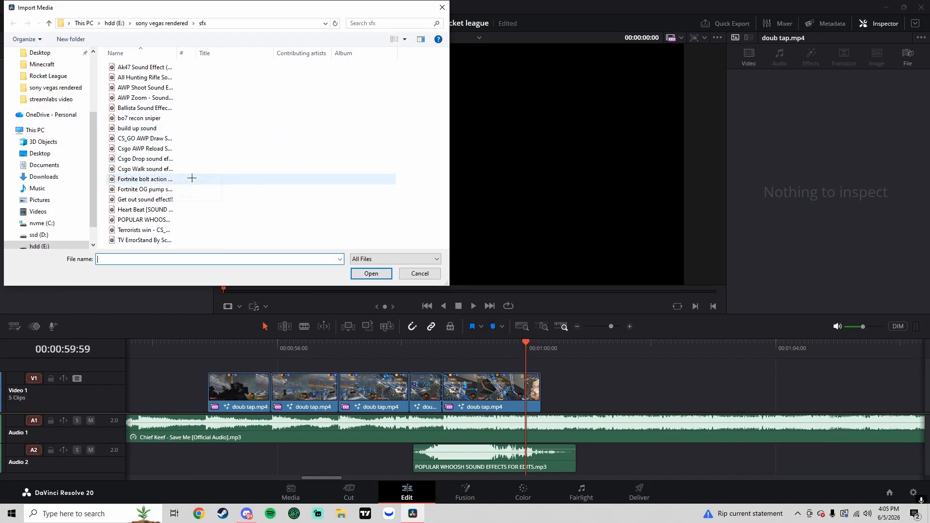
{"action": "left_click", "coordinate": [420, 273]}
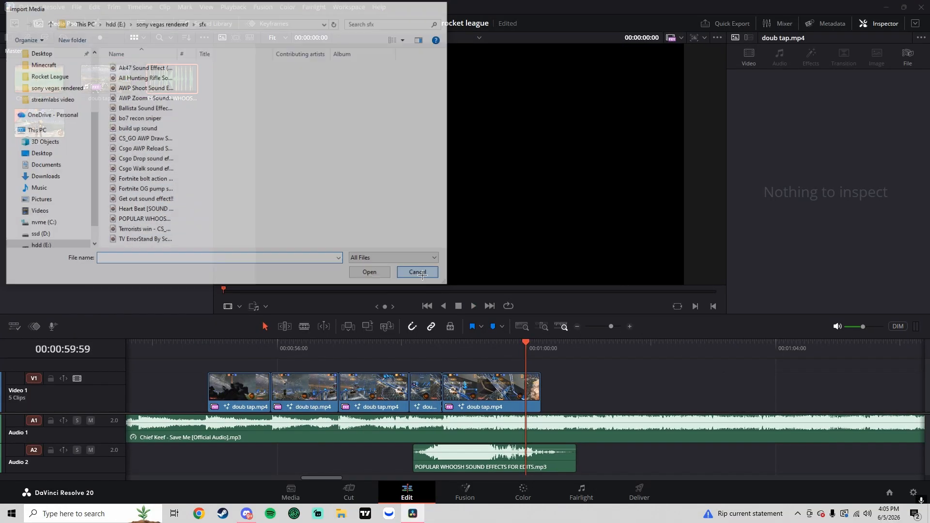
{"action": "left_click", "coordinate": [406, 349]}
{"action": "key", "text": "space"}
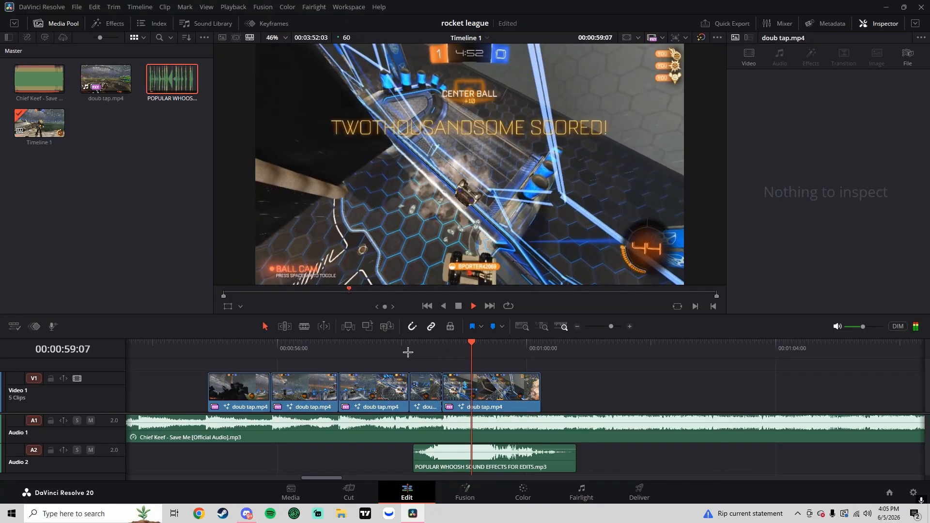
{"action": "key", "text": "space"}
{"action": "left_click", "coordinate": [244, 349]}
{"action": "key", "text": "space"}
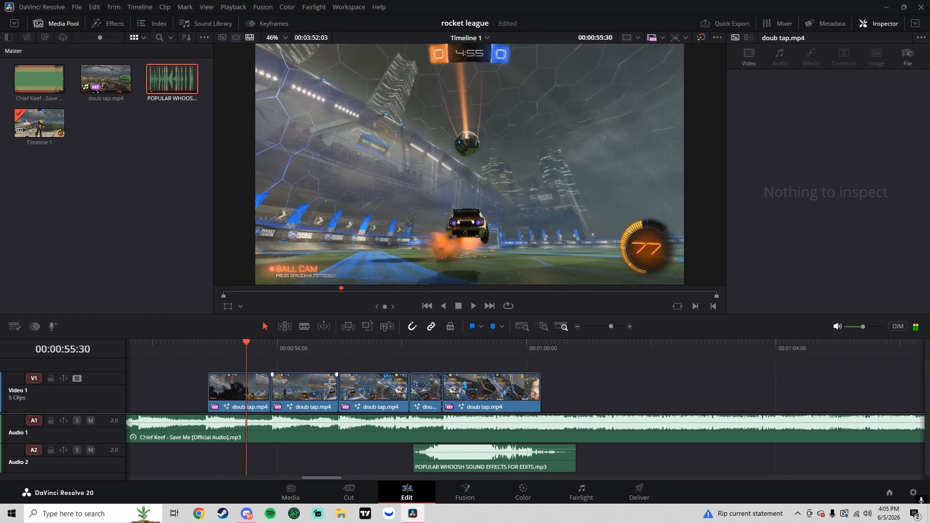
Place another copy of the whoosh audio on Audio 2 after the clips, and listen through it with the song track muted
{"action": "left_click_drag", "start_coordinate": [190, 88], "coordinate": [647, 456]}
{"action": "left_click_drag", "start_coordinate": [611, 327], "coordinate": [608, 325]}
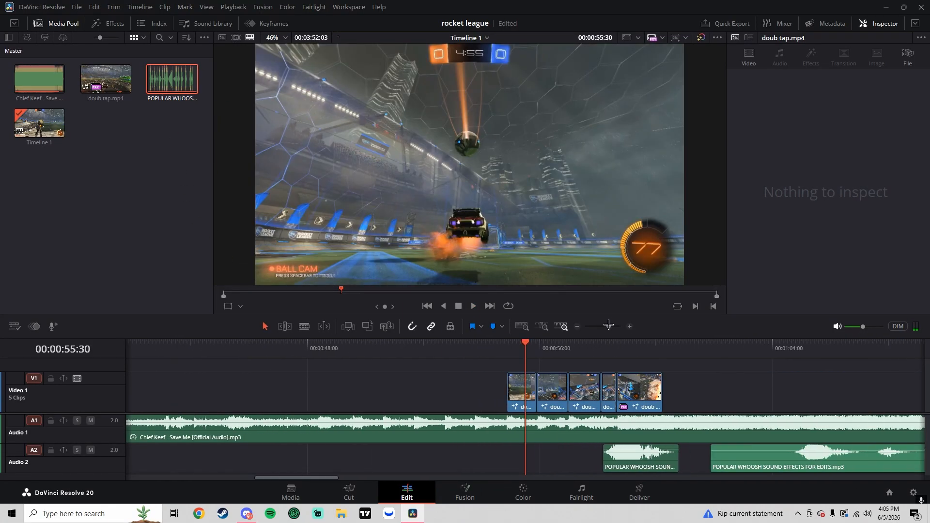
{"action": "left_click", "coordinate": [678, 355]}
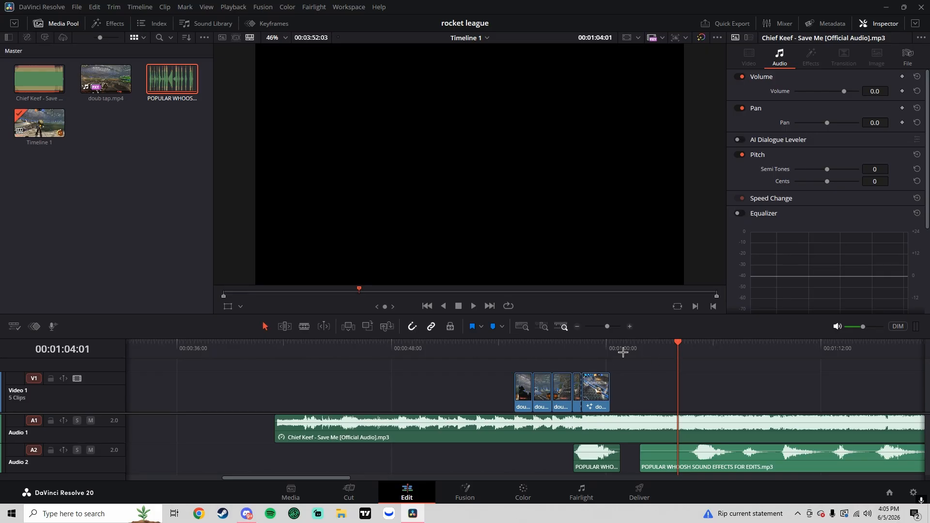
{"action": "left_click", "coordinate": [510, 348]}
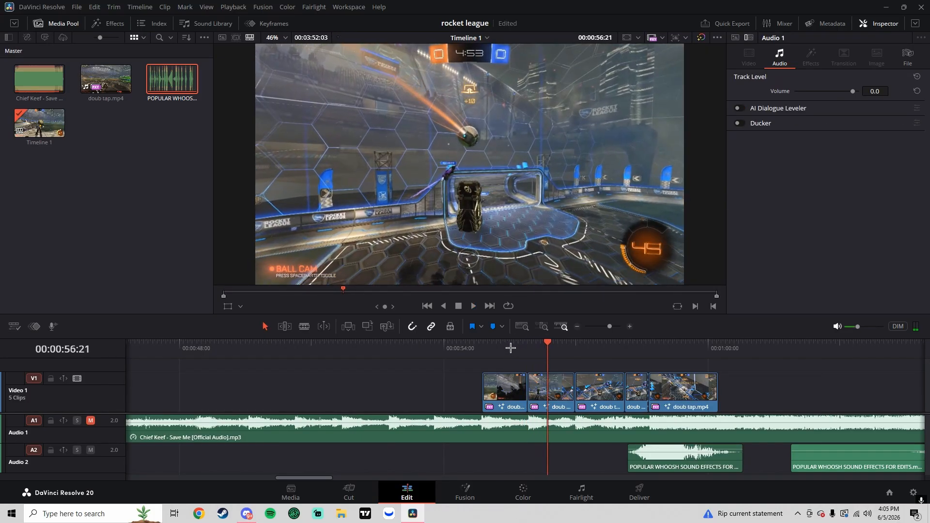
{"action": "left_click", "coordinate": [511, 347]}
{"action": "key", "text": "space"}
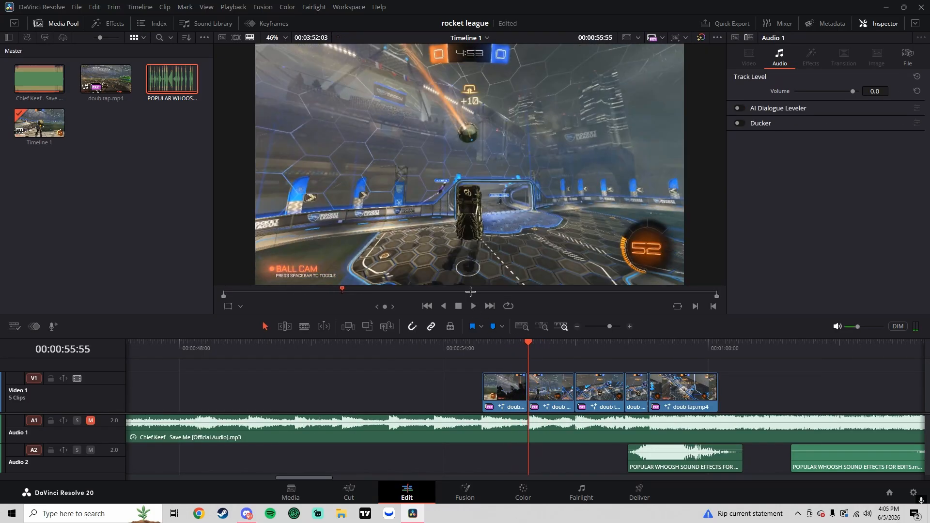
{"action": "left_click", "coordinate": [603, 329]}
{"action": "left_click", "coordinate": [415, 341]}
{"action": "left_click", "coordinate": [609, 326]}
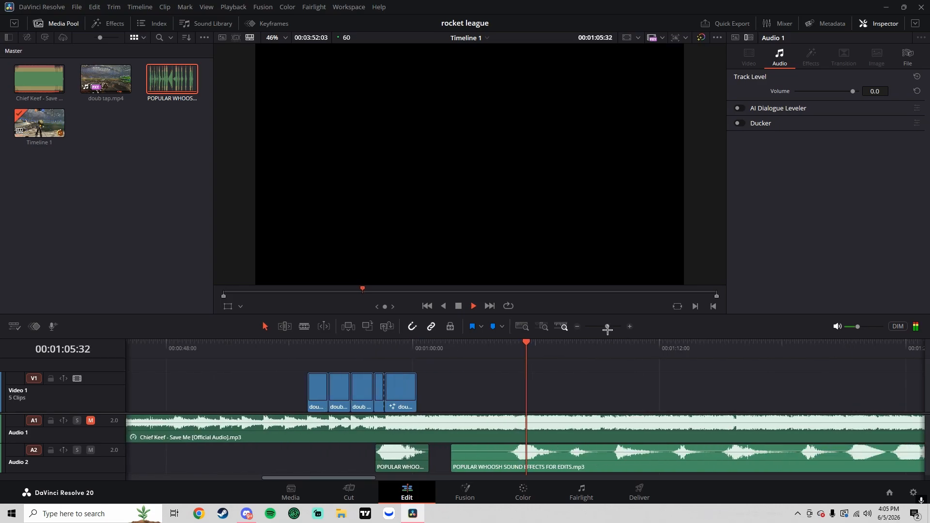
{"action": "key", "text": "space"}
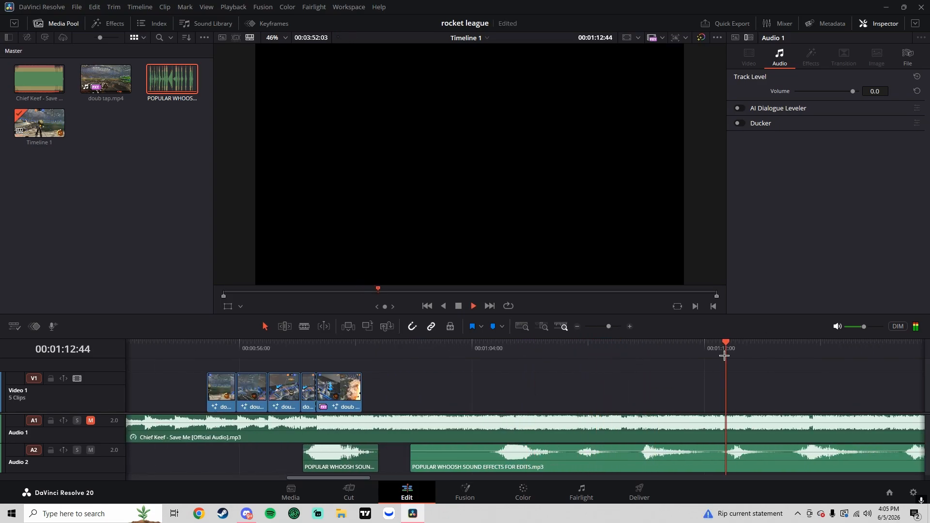
Isolate one swell of the new whoosh audio by splitting at about 00:01:12:22 and 00:01:14:21 and deleting the parts around it
{"action": "left_click", "coordinate": [722, 459]}
{"action": "key", "text": "ctrl+b"}
{"action": "left_click", "coordinate": [773, 350]}
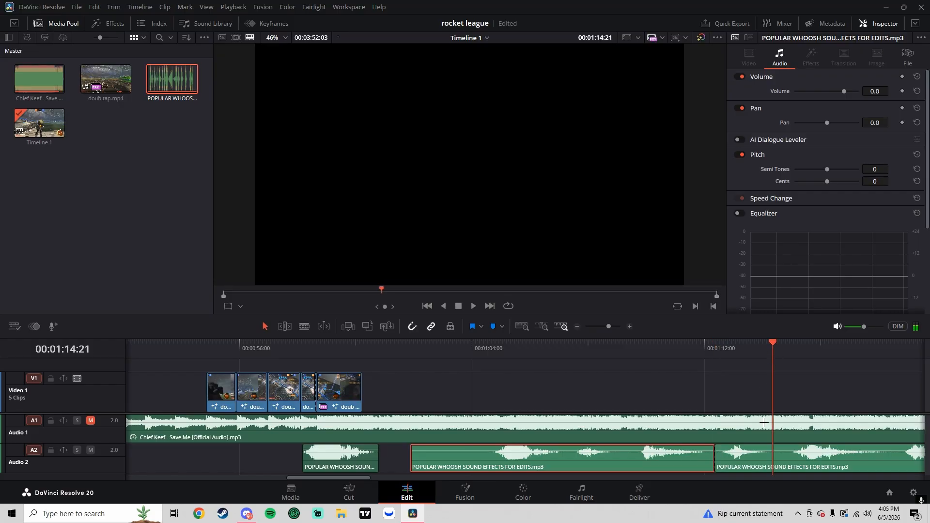
{"action": "left_click", "coordinate": [777, 462]}
{"action": "key", "text": "ctrl+b"}
{"action": "left_click", "coordinate": [794, 460]}
{"action": "key", "text": "BackSpace"}
{"action": "left_click", "coordinate": [703, 460]}
{"action": "key", "text": "BackSpace"}
{"action": "left_click", "coordinate": [724, 353]}
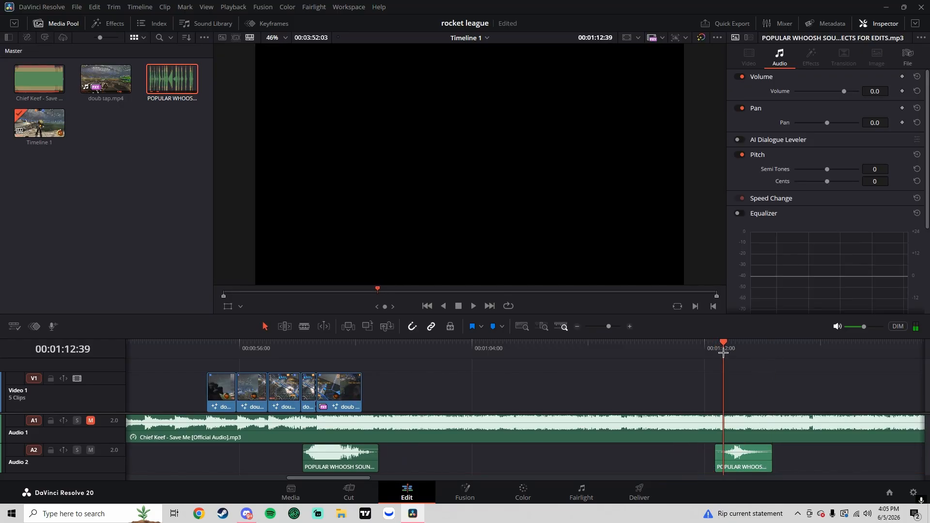
Move the isolated whoosh to start at about 00:00:55:13 so its swell meets the first cut, and play it back
{"action": "left_click_drag", "start_coordinate": [740, 456], "coordinate": [259, 460]}
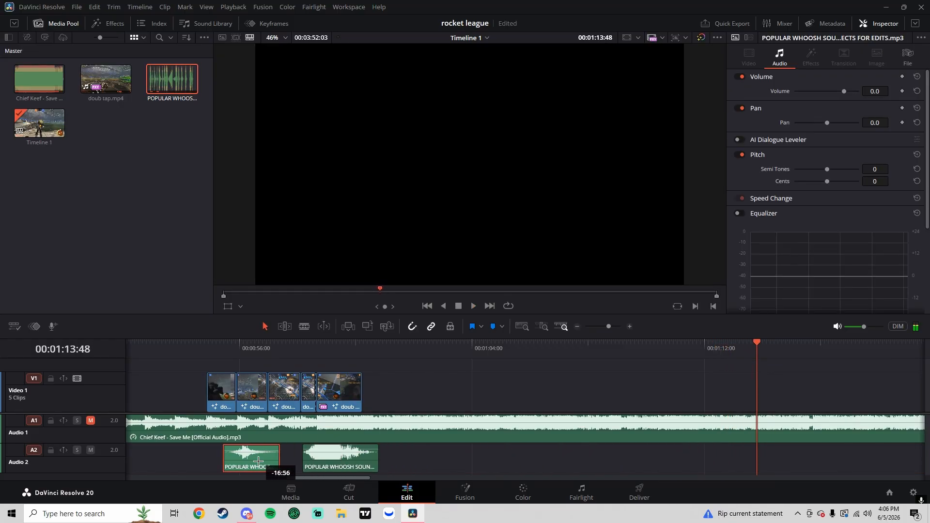
{"action": "left_click", "coordinate": [236, 351]}
{"action": "key", "text": "space"}
{"action": "left_click", "coordinate": [617, 326]}
{"action": "left_click", "coordinate": [336, 347]}
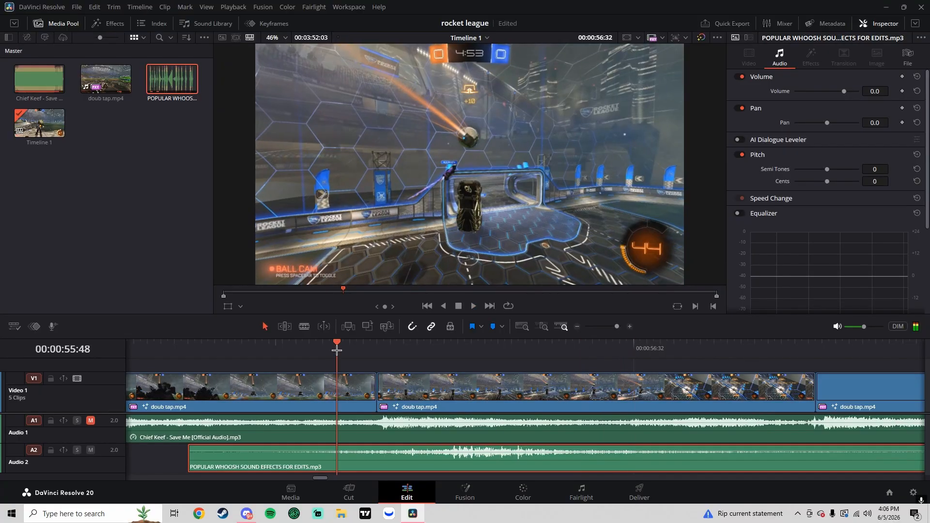
{"action": "left_click_drag", "start_coordinate": [491, 467], "coordinate": [429, 467]}
{"action": "left_click", "coordinate": [237, 357]}
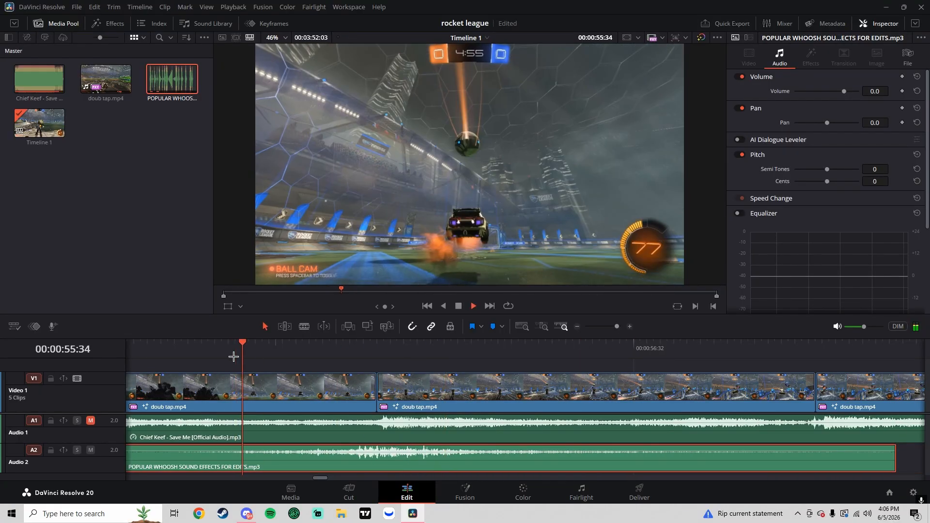
{"action": "key", "text": "space"}
{"action": "key", "text": "space"}
Set the volume of the whoosh over the first cut to 2.3 and listen to it
{"action": "left_click_drag", "start_coordinate": [357, 453], "coordinate": [371, 448]}
{"action": "key", "text": "ctrl+z"}
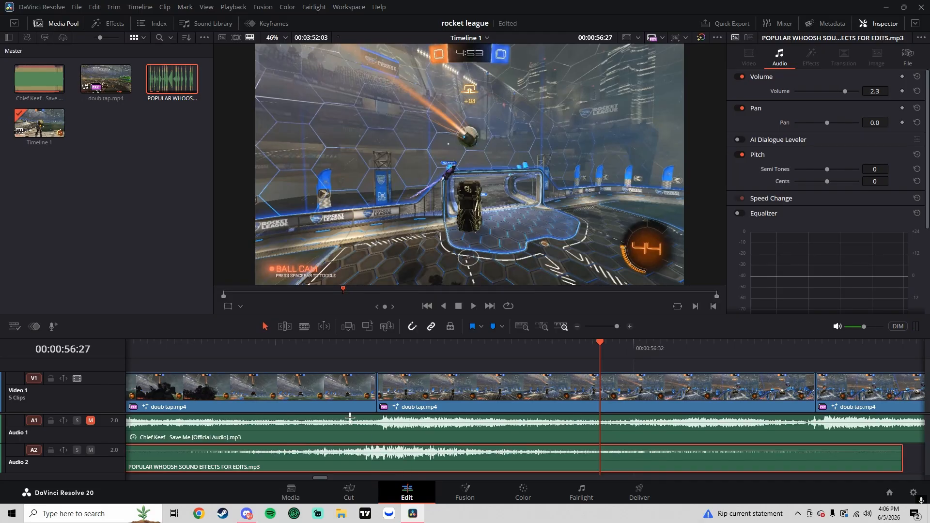
{"action": "left_click", "coordinate": [225, 348]}
{"action": "key", "text": "space"}
{"action": "key", "text": "space"}
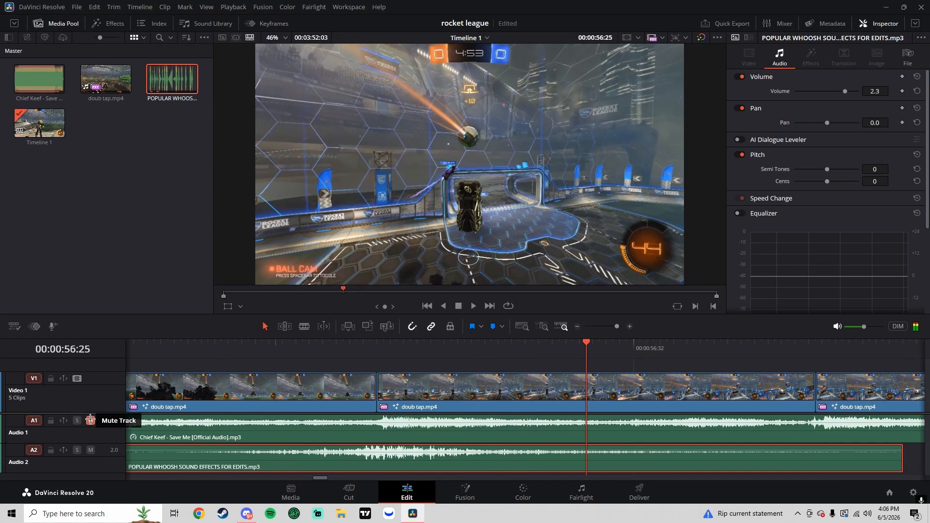
Play the whole edit from just before the first clip with the song track unmuted to check both whooshes
{"action": "left_click_drag", "start_coordinate": [616, 327], "coordinate": [612, 328]}
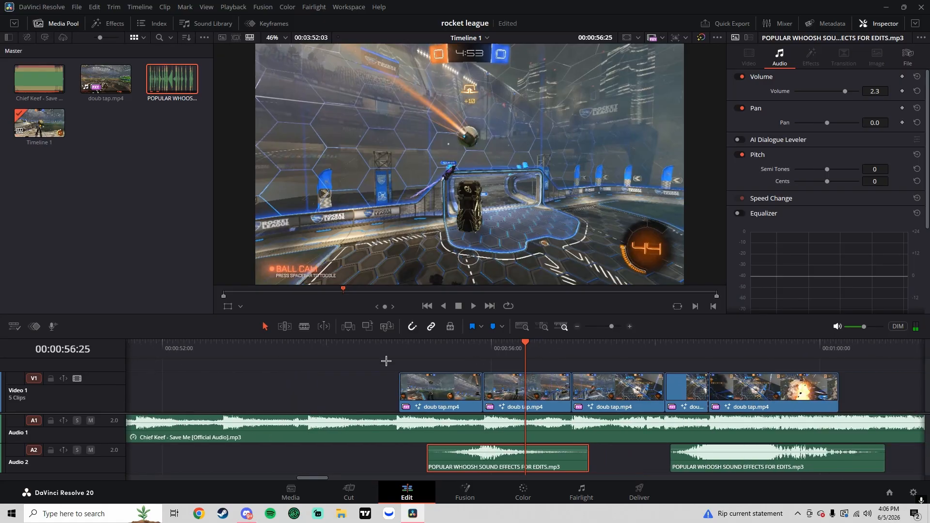
{"action": "left_click", "coordinate": [392, 357]}
{"action": "key", "text": "space"}
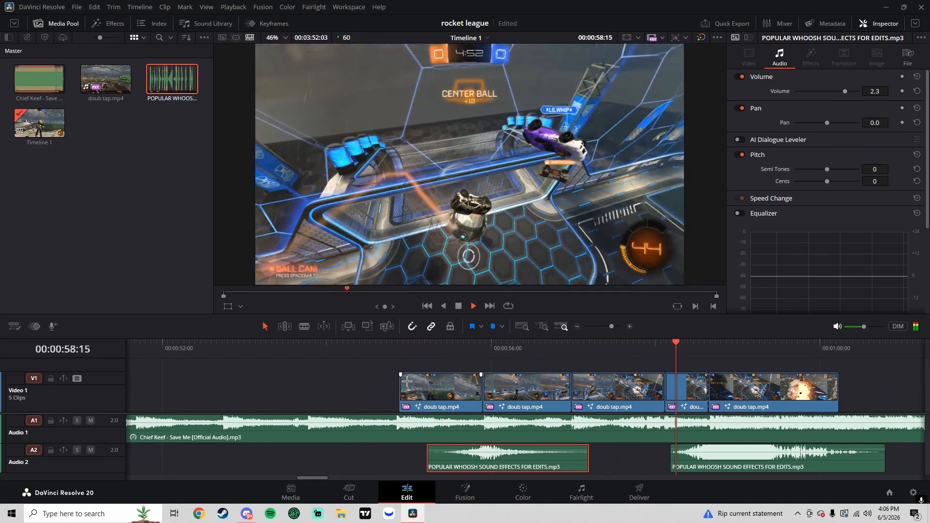
{"action": "key", "text": "space"}
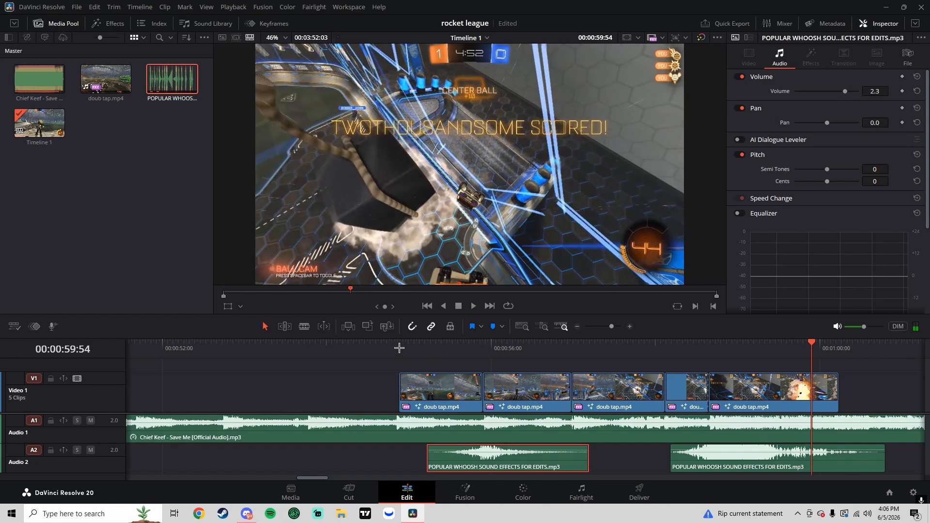
Import the Heart Beat [SOUND EFFECT] audio from the sfx folder and place it on Audio 2 after the second whoosh
{"action": "key", "text": "alt+f"}
{"action": "mouse_move", "coordinate": [109, 145]}
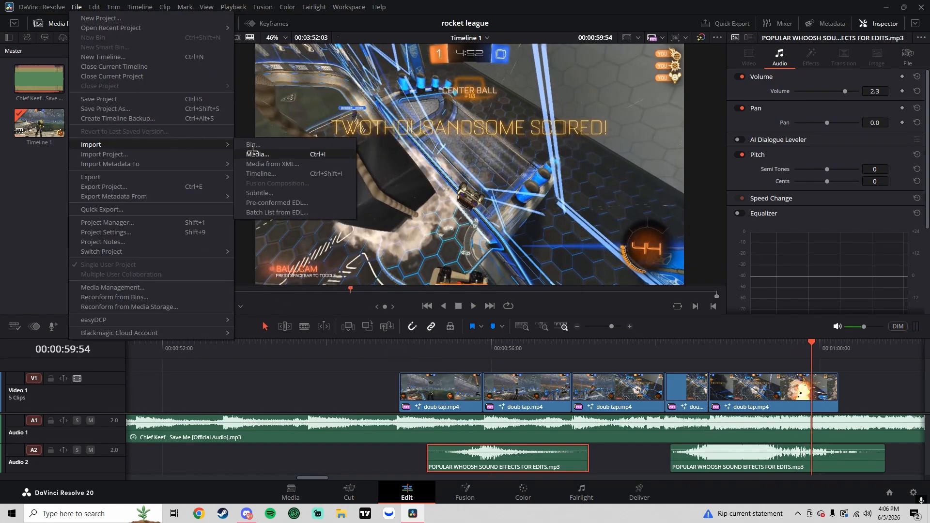
{"action": "left_click", "coordinate": [252, 147]}
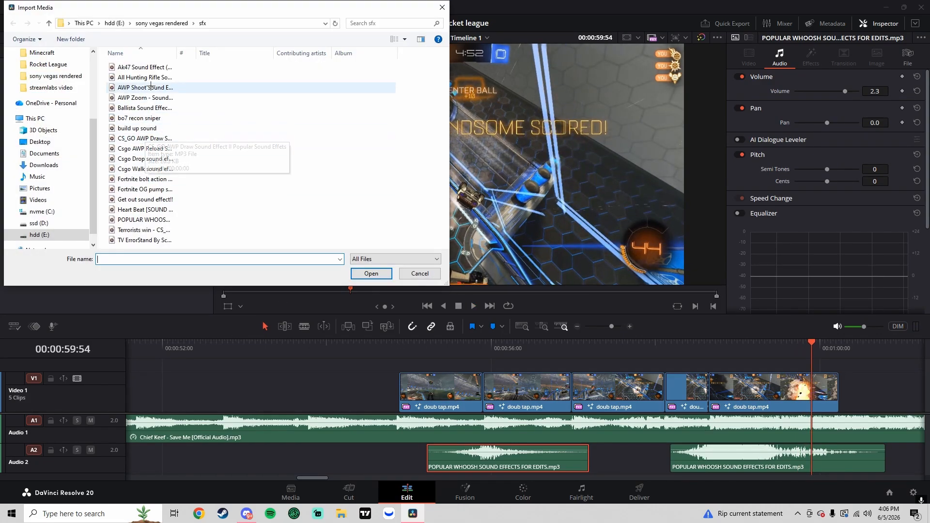
{"action": "double_click", "coordinate": [145, 209]}
{"action": "left_click_drag", "start_coordinate": [165, 81], "coordinate": [880, 455]}
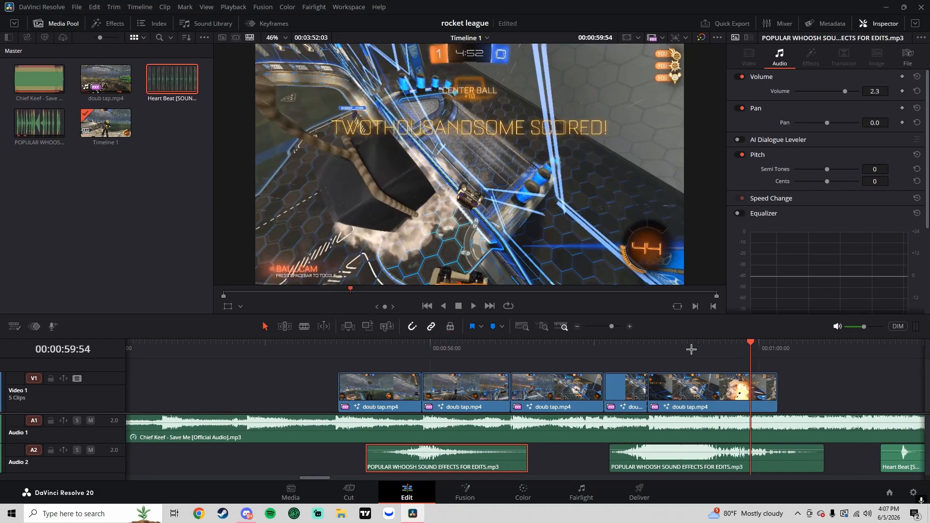
Shorten the heartbeat audio to its opening beats by splitting it at about 00:01:02:21 and deleting the remainder
{"action": "left_click_drag", "start_coordinate": [604, 324], "coordinate": [608, 326]}
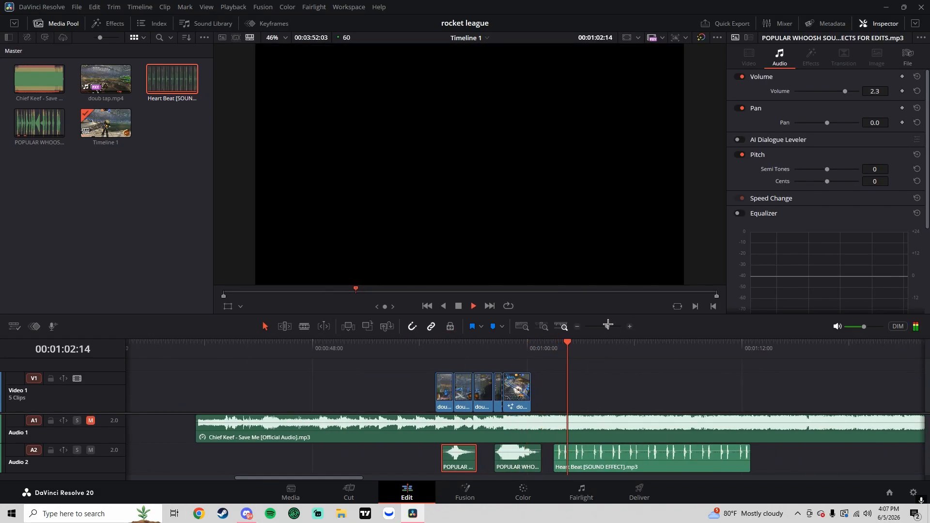
{"action": "left_click_drag", "start_coordinate": [608, 325], "coordinate": [610, 325]}
{"action": "left_click_drag", "start_coordinate": [506, 349], "coordinate": [522, 349]}
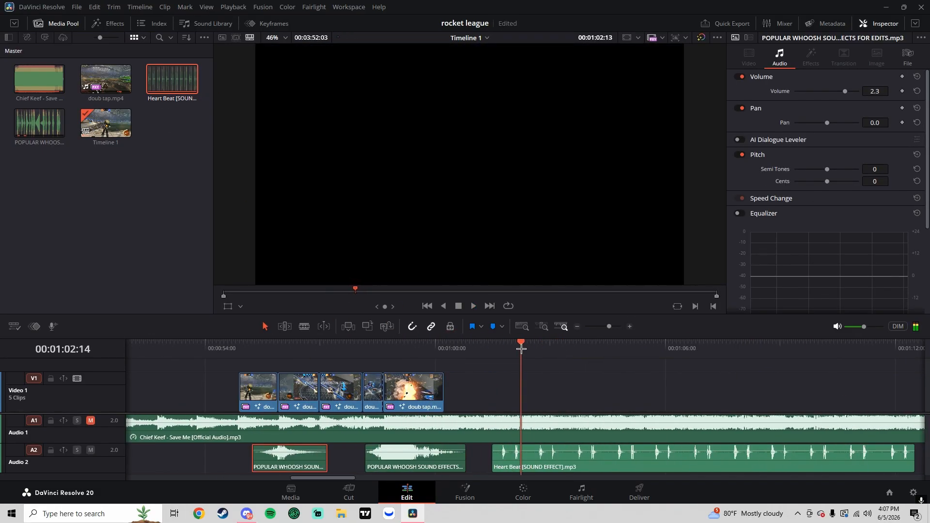
{"action": "left_click", "coordinate": [570, 461]}
{"action": "key", "text": "Delete"}
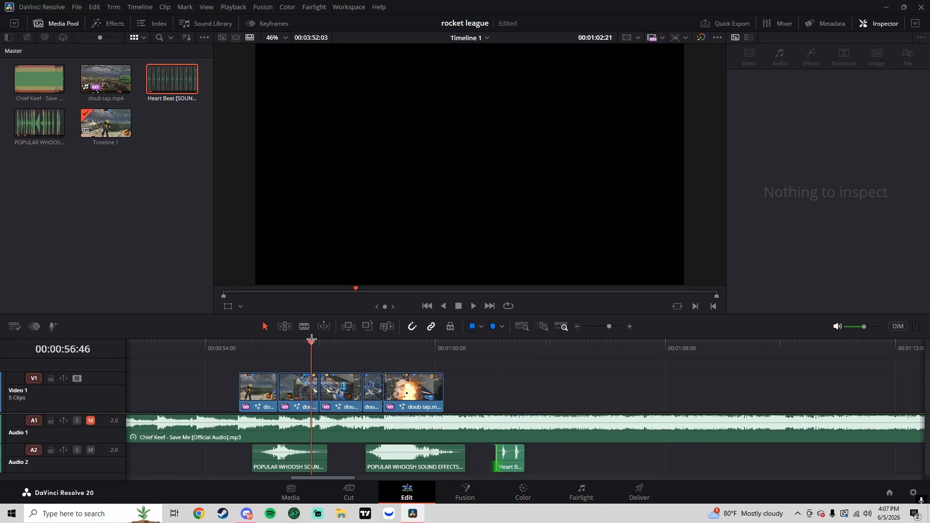
Move the heartbeat between the two whooshes on Audio 2, starting at about 00:00:57:23 under the third clip, and play it back
{"action": "key", "text": "space"}
{"action": "left_click_drag", "start_coordinate": [609, 327], "coordinate": [612, 330]}
{"action": "key", "text": "space"}
{"action": "left_click_drag", "start_coordinate": [837, 456], "coordinate": [532, 457]}
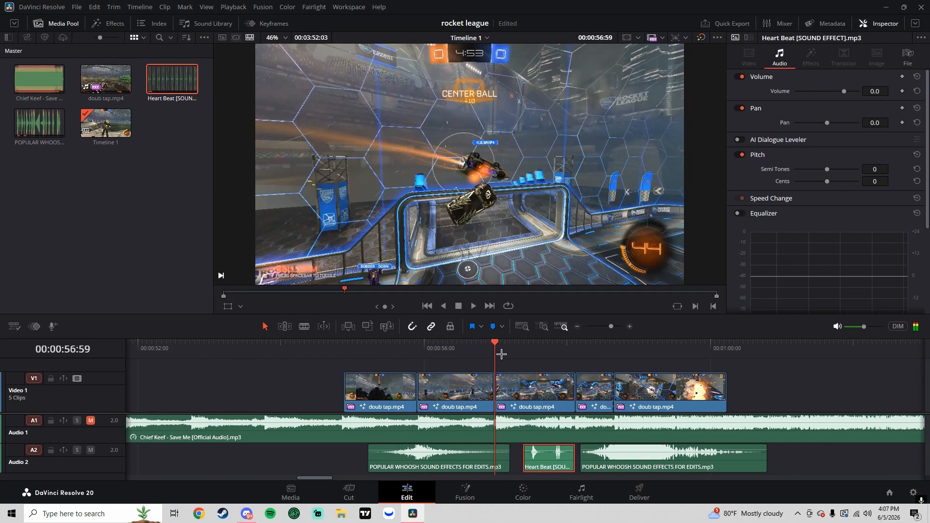
{"action": "key", "text": "space"}
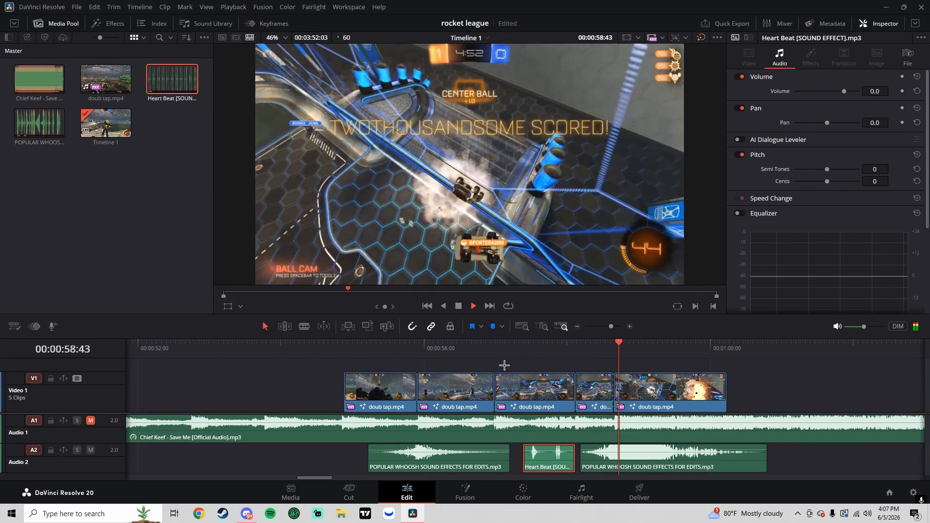
{"action": "key", "text": "space"}
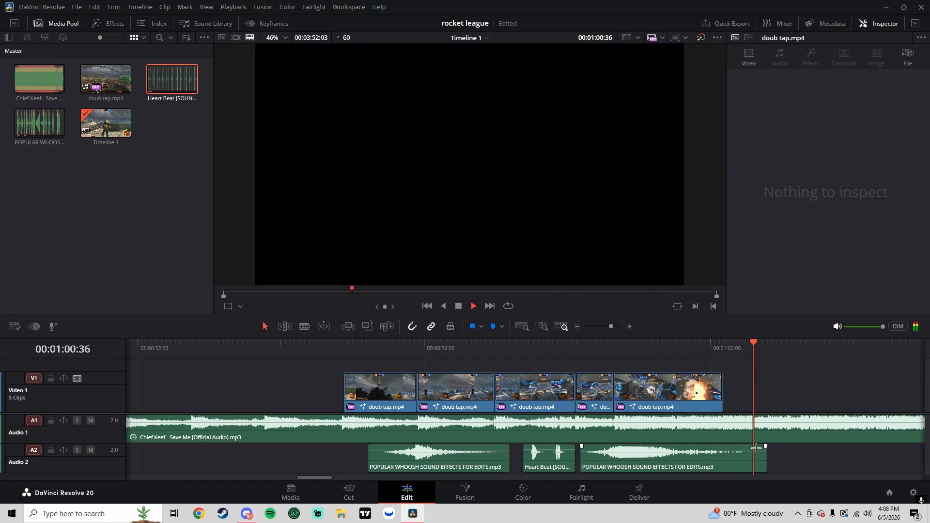
Fade out the song on Audio 1 from just after the last clip to its end at 00:01:02:50
{"action": "left_click_drag", "start_coordinate": [590, 418], "coordinate": [508, 418]}
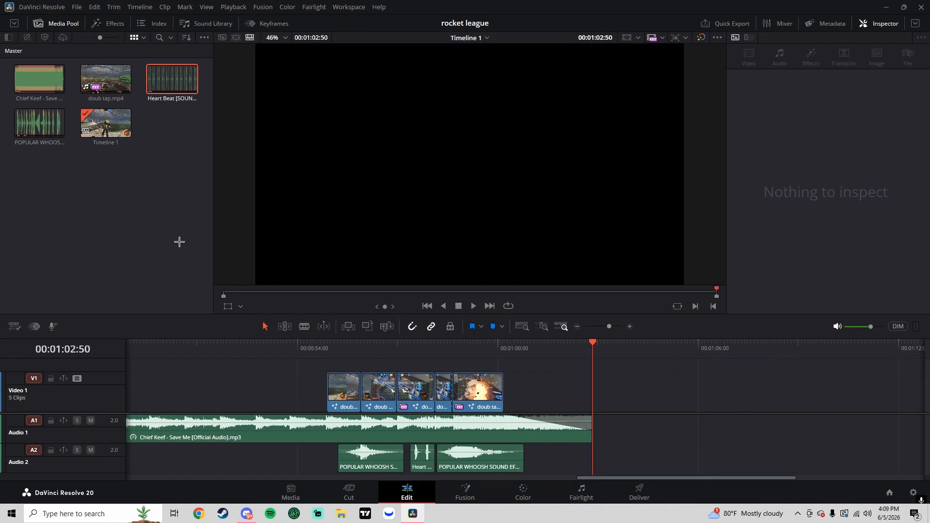
Add an Adjustment Clip on Video 2 starting at the first gameplay clip and extend it to the end of the last clip
{"action": "left_click_drag", "start_coordinate": [101, 413], "coordinate": [101, 422]}
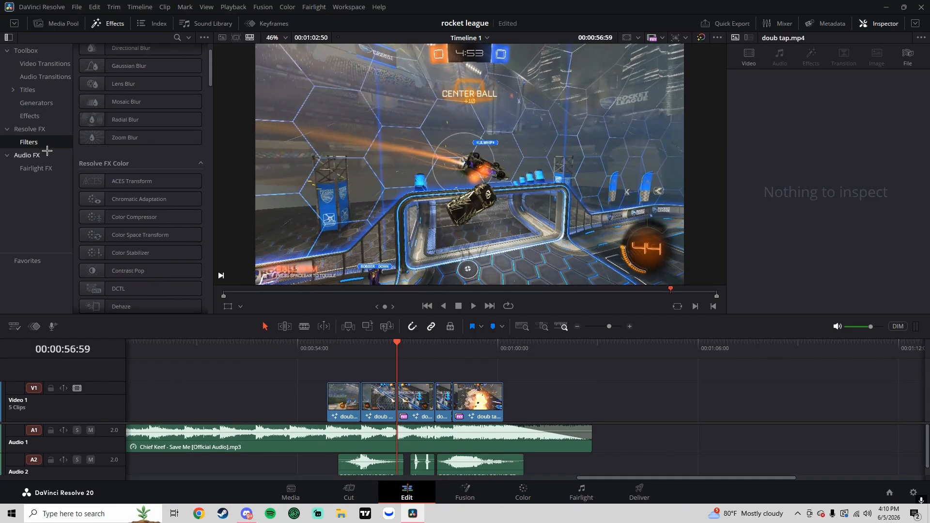
{"action": "scroll", "coordinate": [129, 210], "scroll_direction": "down", "scroll_amount": 1}
{"action": "left_click", "coordinate": [44, 116]}
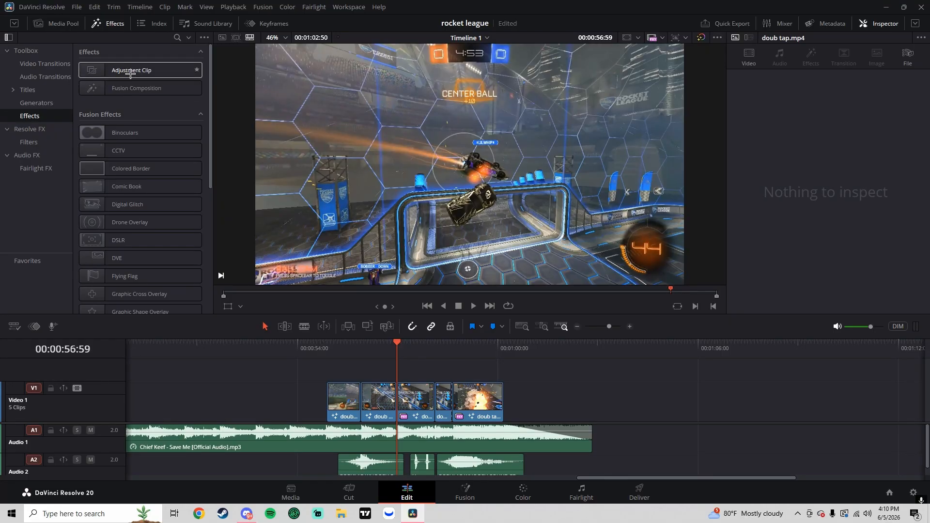
{"action": "left_click_drag", "start_coordinate": [131, 72], "coordinate": [326, 373]}
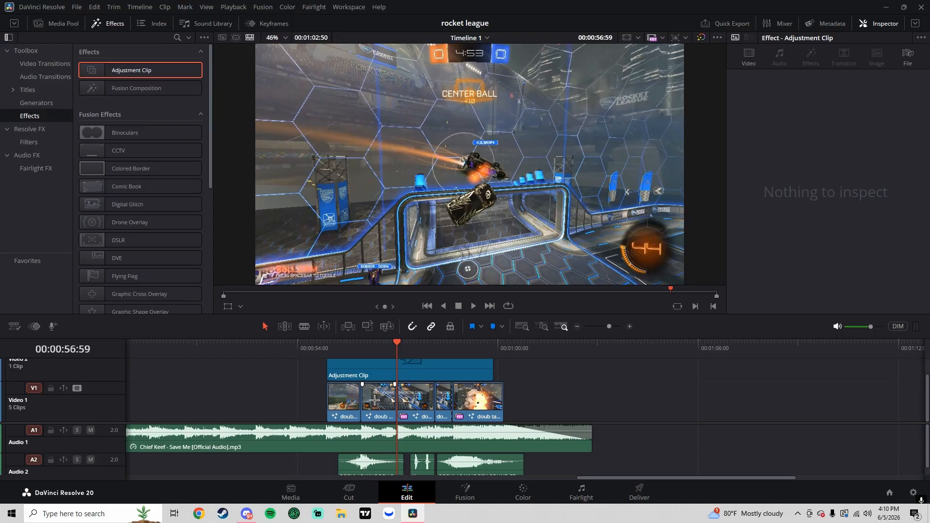
{"action": "left_click_drag", "start_coordinate": [493, 368], "coordinate": [504, 369]}
{"action": "key", "text": "Up"}
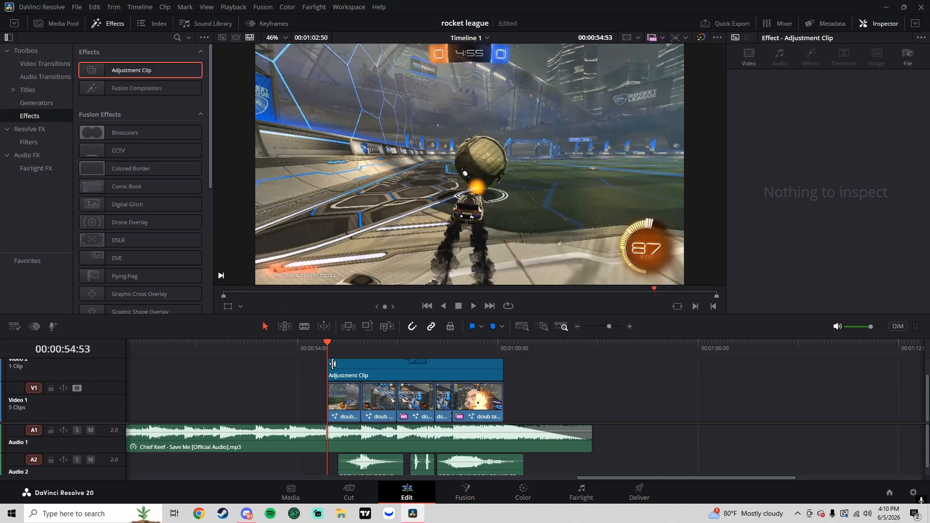
Trim the adjustment clip's start to 00:00:58:39 so it covers only the last clip
{"action": "left_click", "coordinate": [386, 373]}
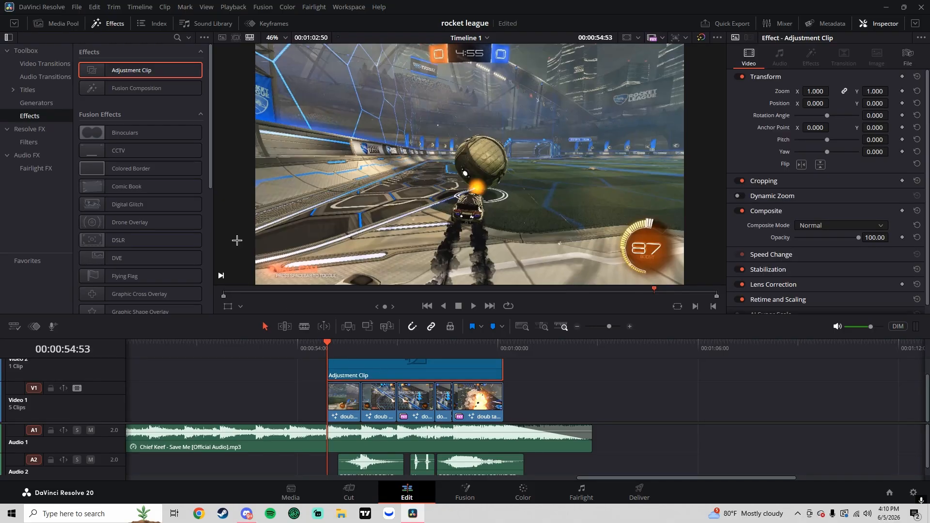
{"action": "scroll", "coordinate": [141, 189], "scroll_direction": "down", "scroll_amount": 5}
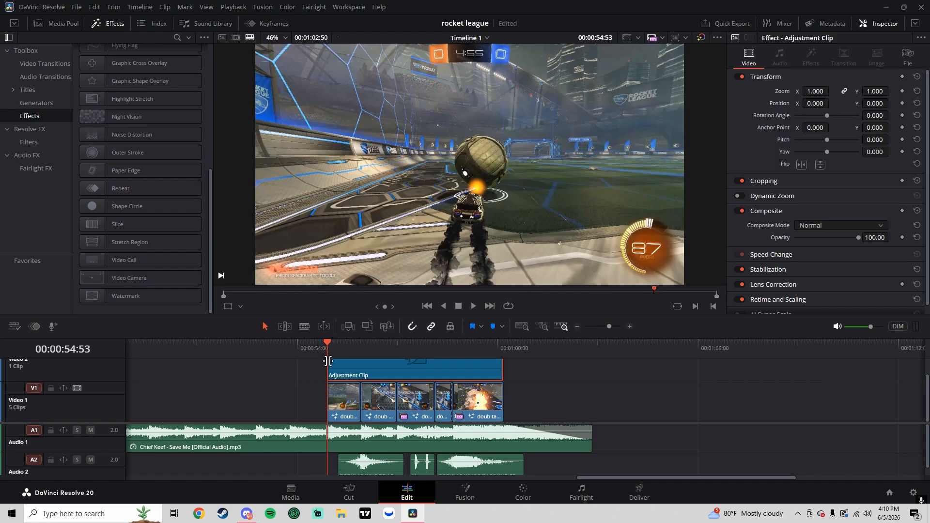
{"action": "left_click_drag", "start_coordinate": [327, 361], "coordinate": [458, 364]}
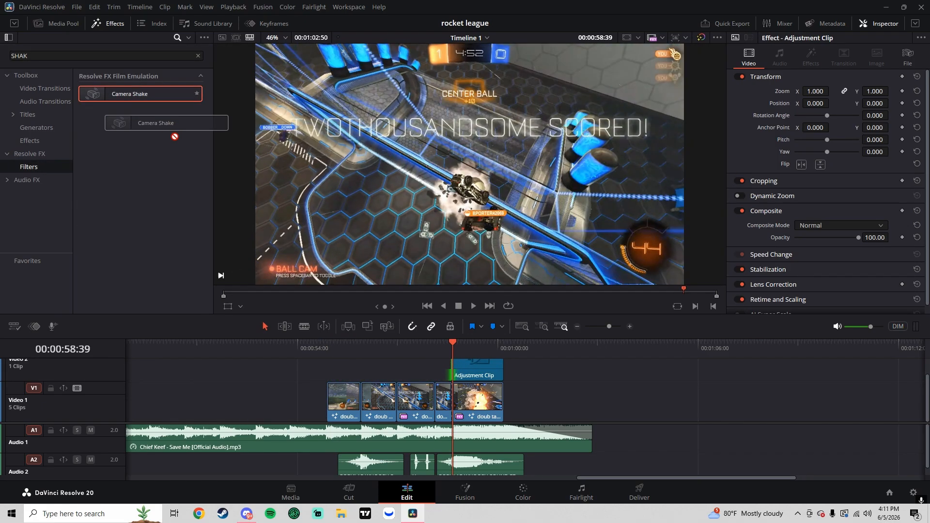
Apply the Camera Shake effect to the adjustment clip over the last clip and play that section back
{"action": "left_click_drag", "start_coordinate": [175, 136], "coordinate": [478, 373]}
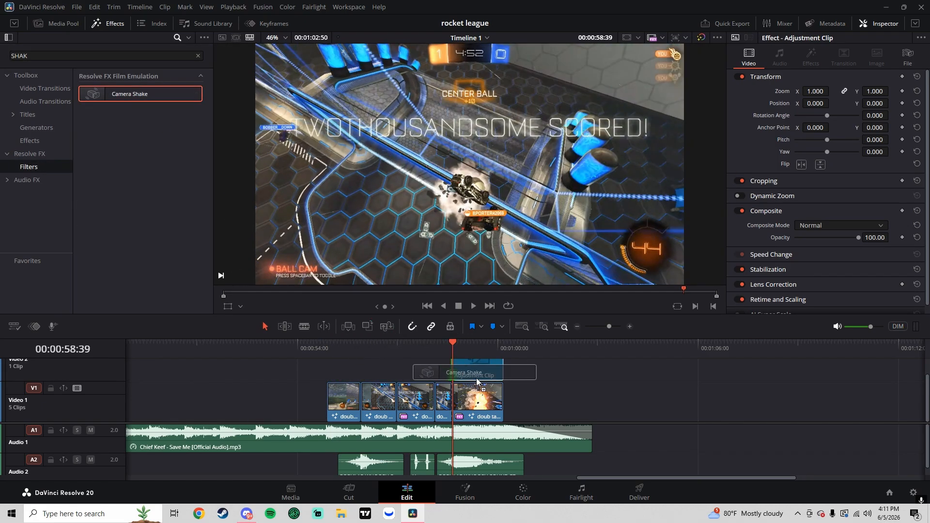
{"action": "key", "text": "space"}
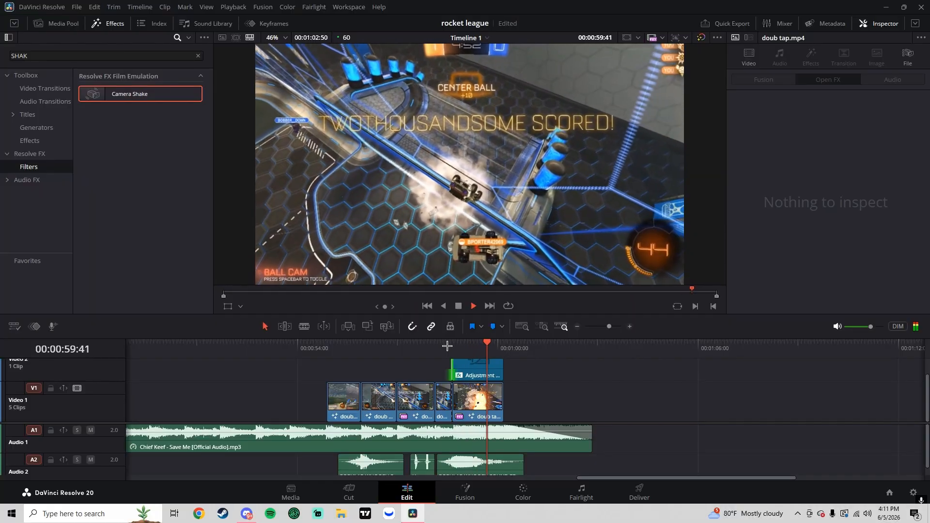
{"action": "left_click", "coordinate": [442, 347]}
{"action": "left_click", "coordinate": [442, 347]}
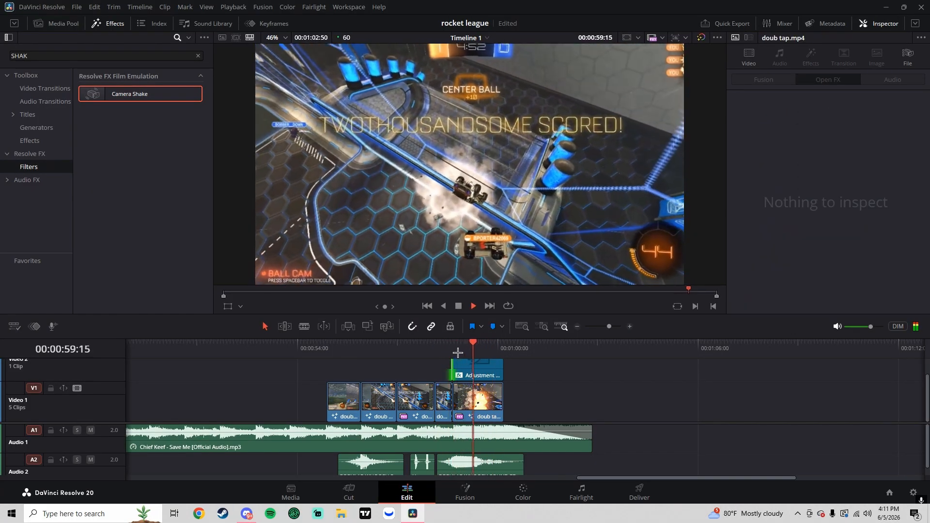
Reduce the Camera Shake Motion Scale to 0.217 on the adjustment clip and replay the shaken section
{"action": "left_click", "coordinate": [471, 366]}
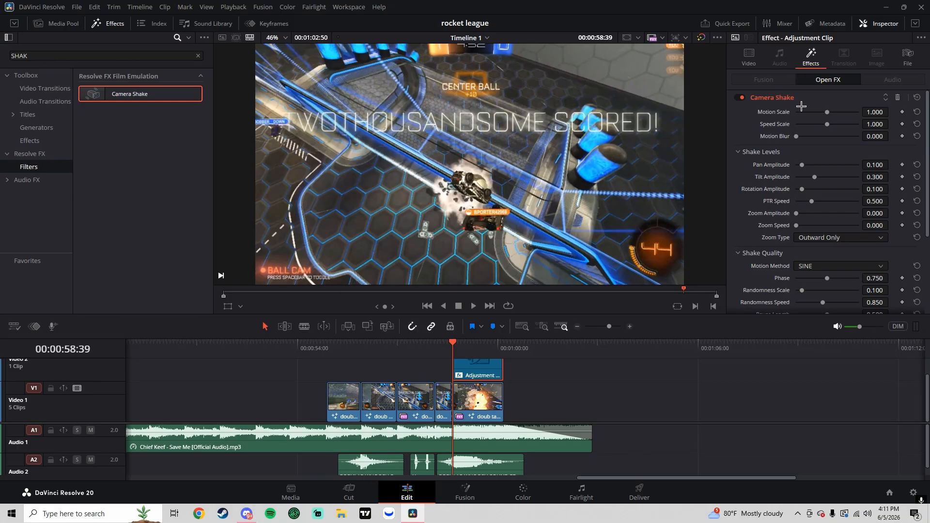
{"action": "left_click_drag", "start_coordinate": [827, 112], "coordinate": [798, 112]}
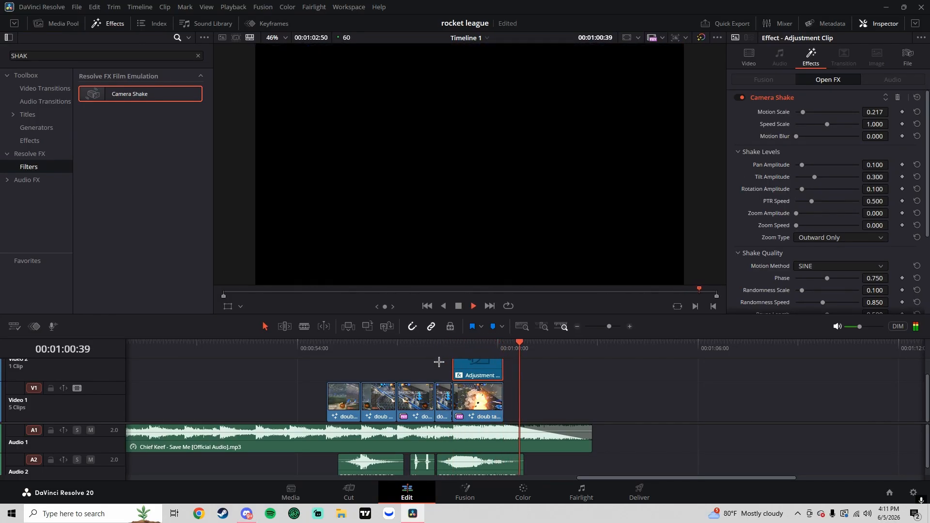
{"action": "left_click", "coordinate": [450, 348]}
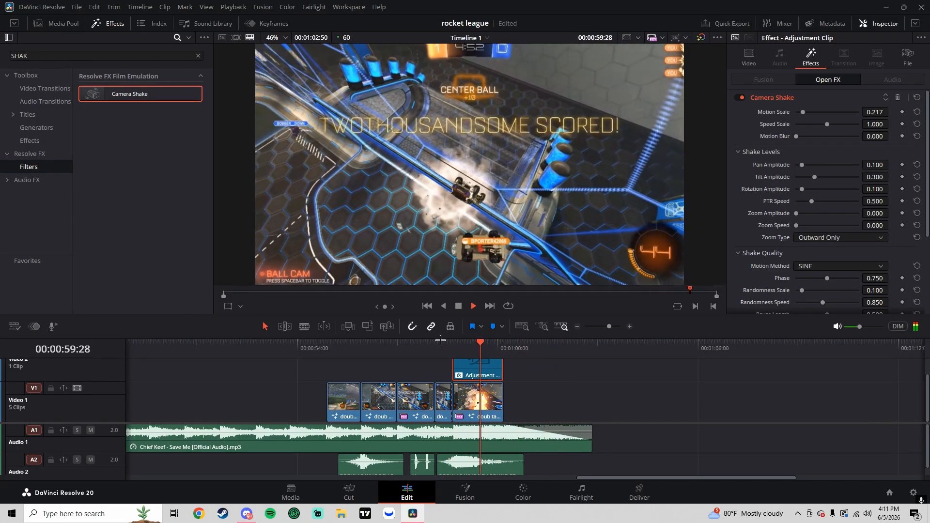
{"action": "key", "text": "space"}
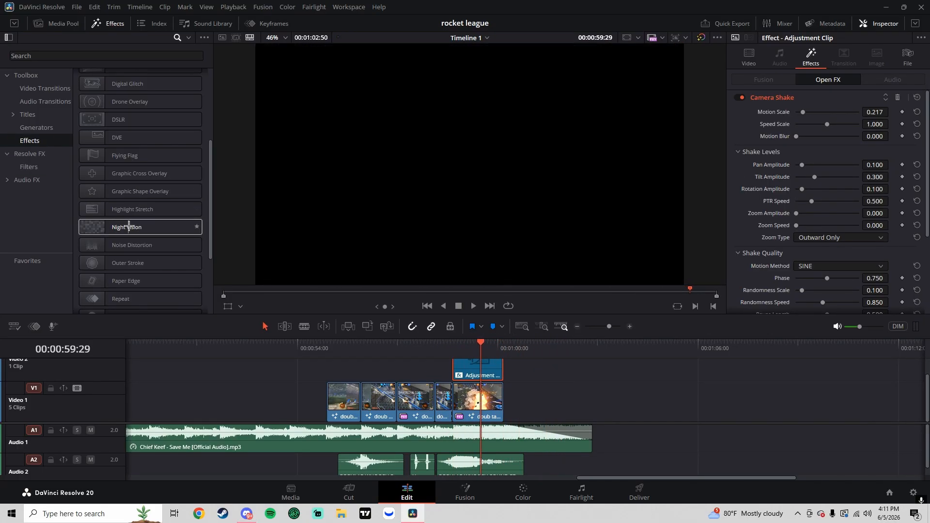
Add a second Adjustment Clip on Video 3, starting at 00:00:54:53 and extended to span all five gameplay clips
{"action": "scroll", "coordinate": [131, 228], "scroll_direction": "down", "scroll_amount": 2}
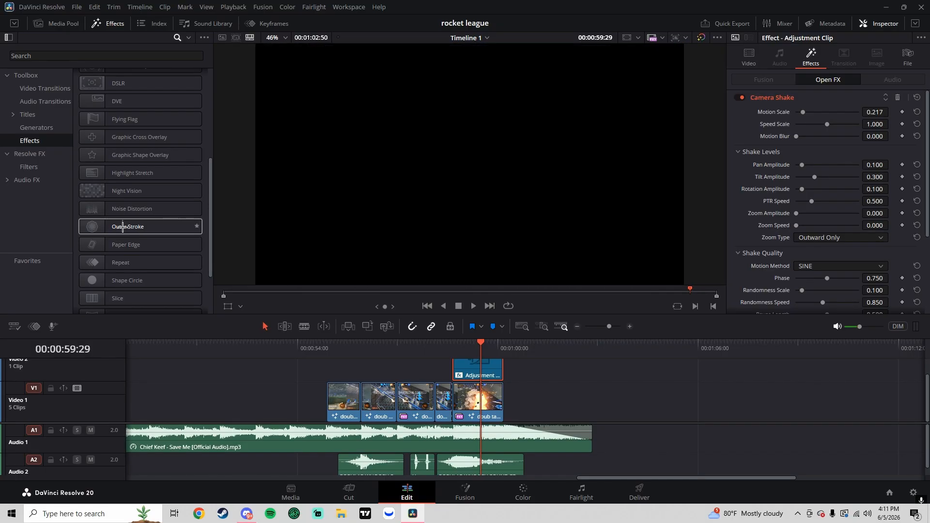
{"action": "scroll", "coordinate": [127, 242], "scroll_direction": "up", "scroll_amount": 8}
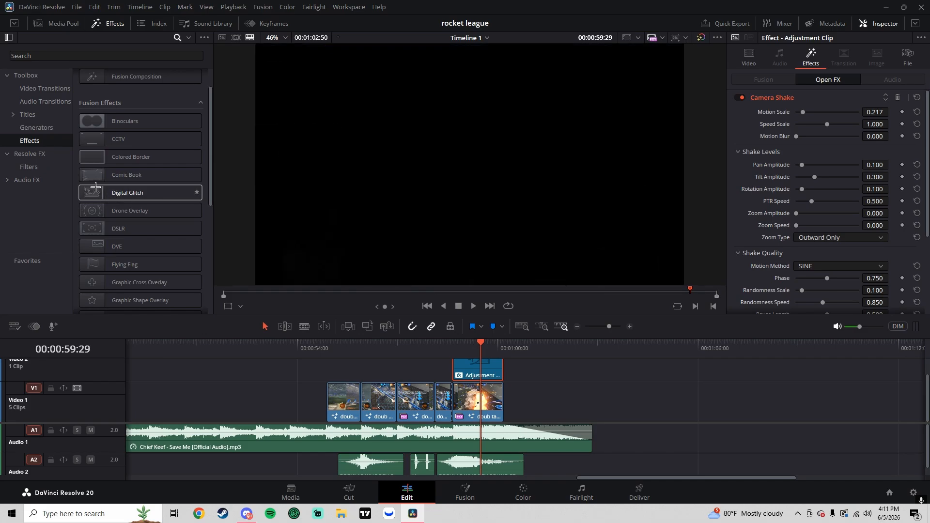
{"action": "scroll", "coordinate": [119, 198], "scroll_direction": "down", "scroll_amount": 15}
{"action": "scroll", "coordinate": [122, 208], "scroll_direction": "down", "scroll_amount": 10}
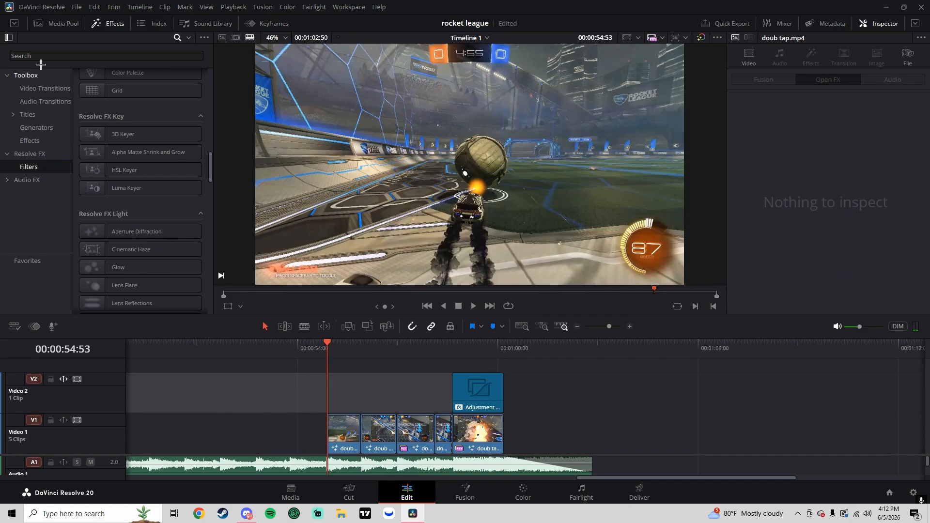
{"action": "scroll", "coordinate": [97, 141], "scroll_direction": "up", "scroll_amount": 10}
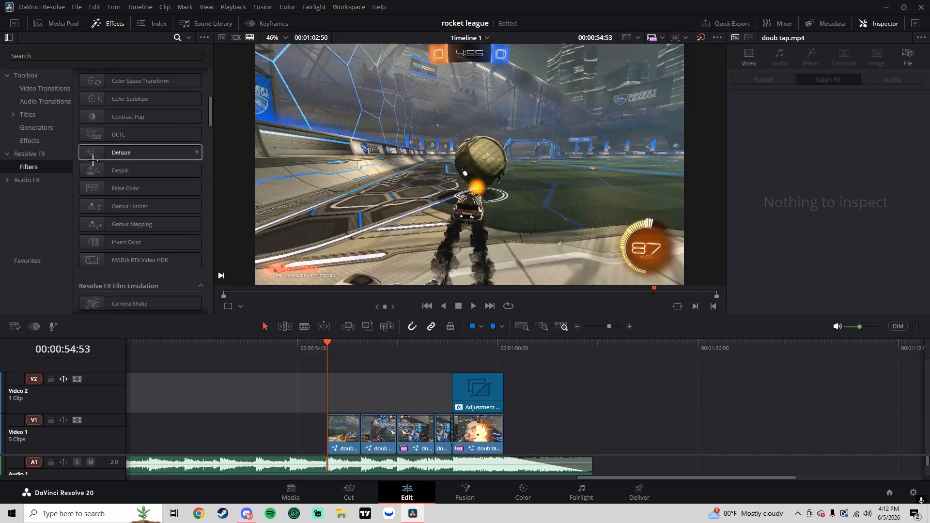
{"action": "scroll", "coordinate": [93, 160], "scroll_direction": "up", "scroll_amount": 12}
{"action": "left_click_drag", "start_coordinate": [116, 95], "coordinate": [330, 370]}
{"action": "left_click_drag", "start_coordinate": [490, 365], "coordinate": [503, 365]}
Apply the Light Rays effect to the full-length adjustment clip and play the edit from just before the first clip
{"action": "scroll", "coordinate": [146, 191], "scroll_direction": "down", "scroll_amount": 5}
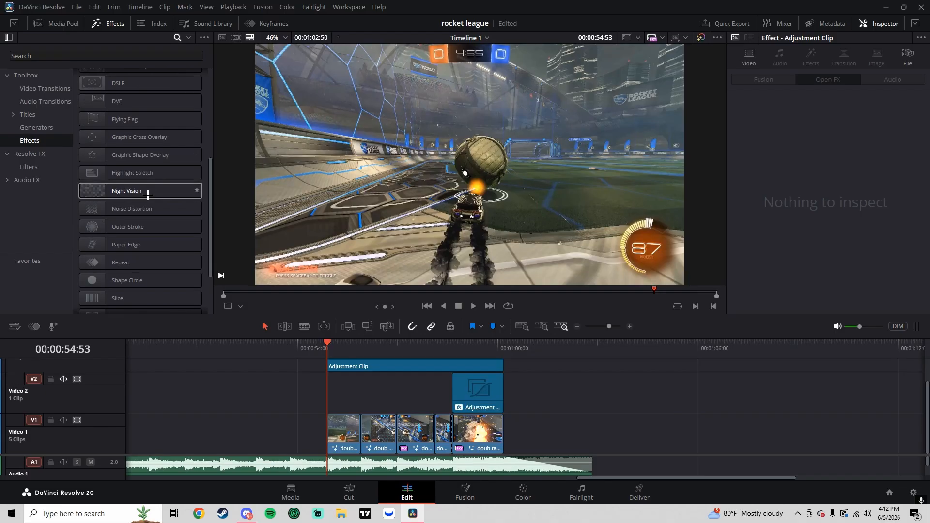
{"action": "scroll", "coordinate": [145, 192], "scroll_direction": "up", "scroll_amount": 5}
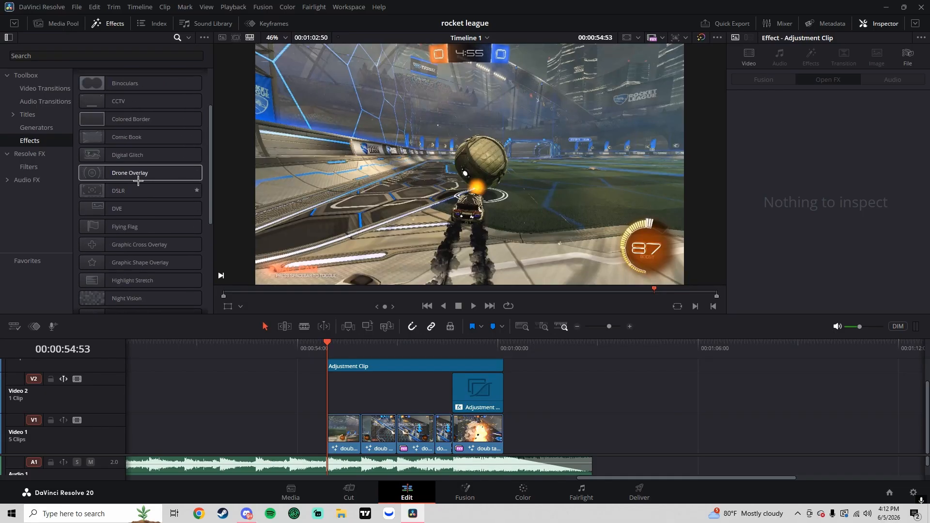
{"action": "scroll", "coordinate": [138, 180], "scroll_direction": "down", "scroll_amount": 15}
{"action": "left_click_drag", "start_coordinate": [125, 213], "coordinate": [362, 365]}
{"action": "left_click", "coordinate": [314, 343]}
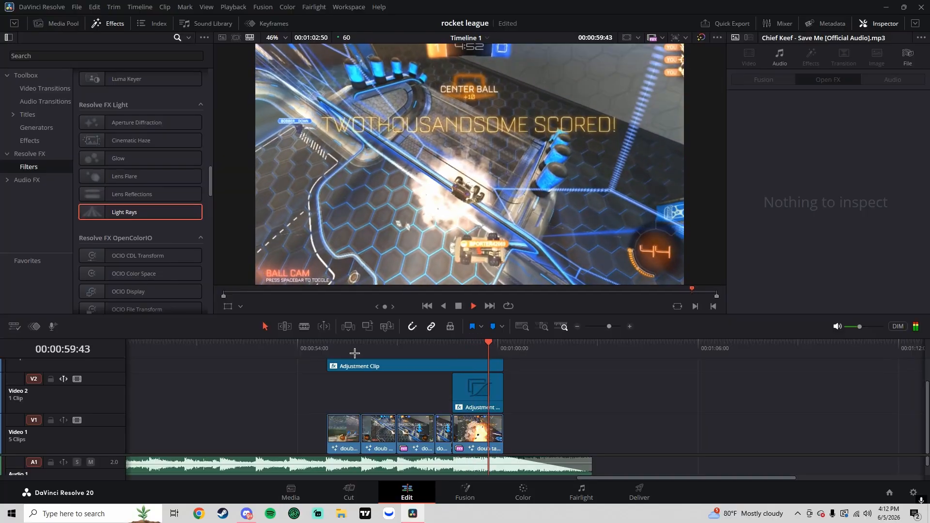
Try limiting Light Rays to the last clip by splitting its adjustment clip at 00:00:58:39 and deleting the earlier part, then undo it
{"action": "left_click", "coordinate": [453, 344]}
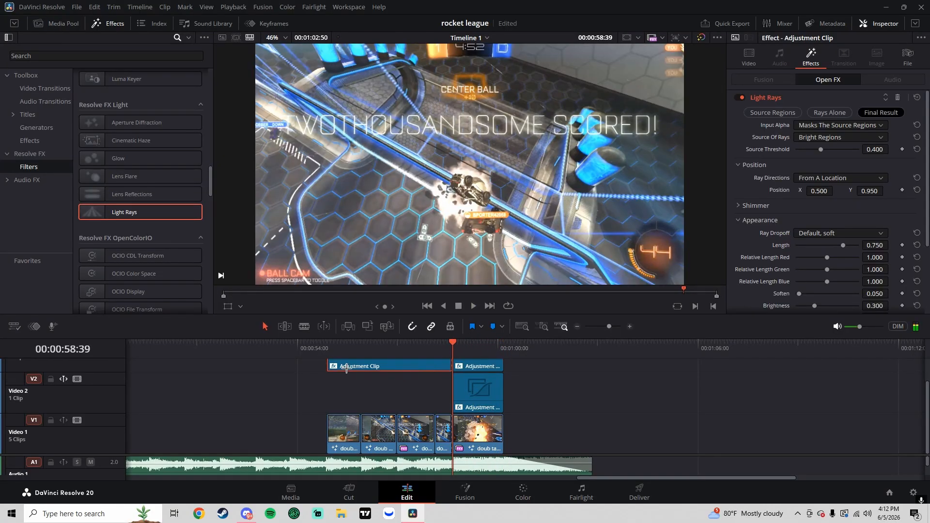
{"action": "key", "text": "Delete"}
{"action": "left_click", "coordinate": [418, 342]}
{"action": "key", "text": "space"}
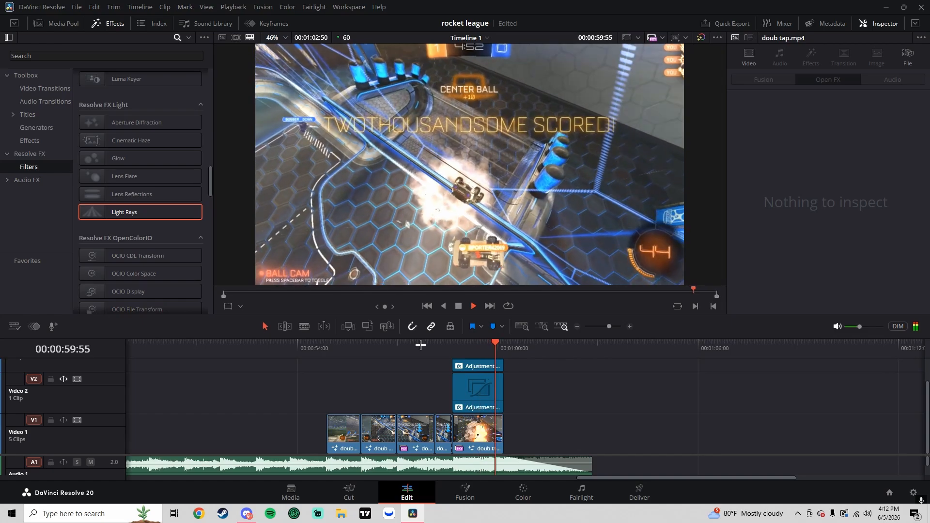
{"action": "left_click", "coordinate": [442, 342]}
{"action": "key", "text": "ctrl+z"}
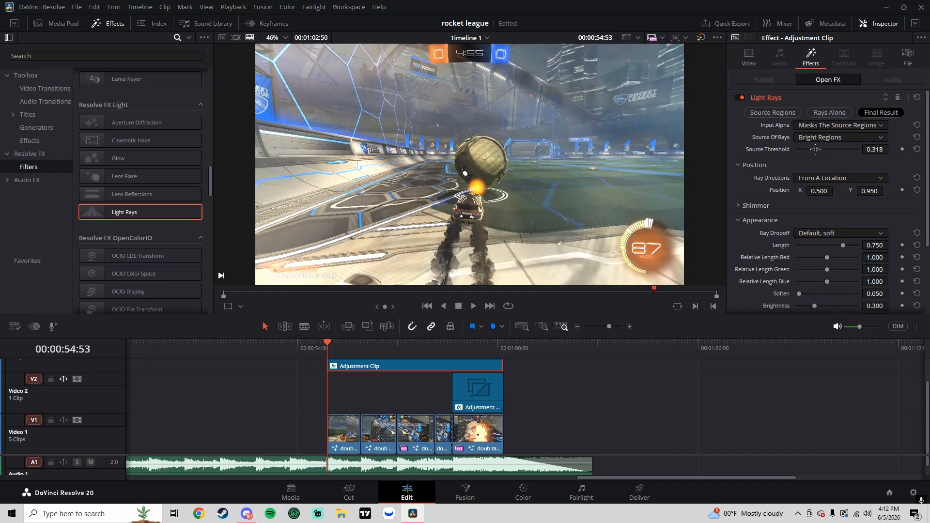
Lower the Light Rays Source Threshold on the full-length adjustment clip and play the edit to check it
{"action": "left_click_drag", "start_coordinate": [815, 149], "coordinate": [809, 152]}
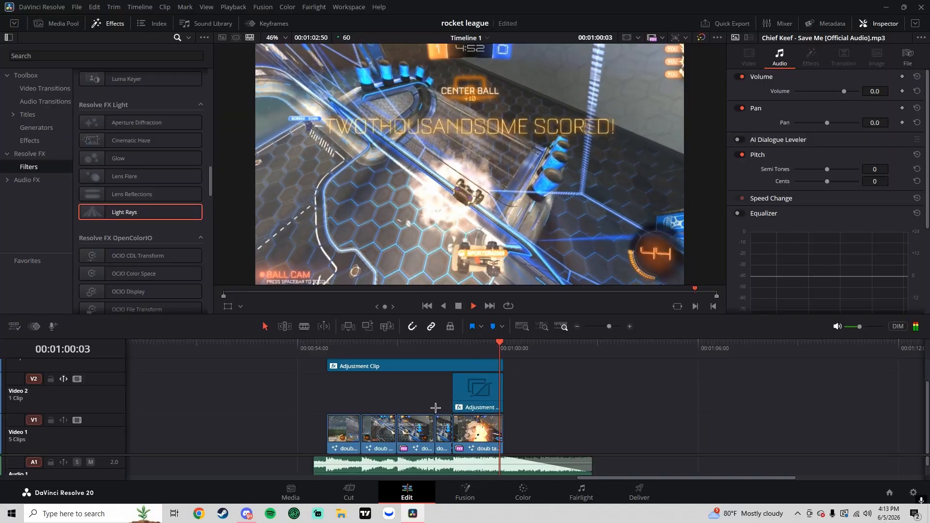
{"action": "left_click", "coordinate": [459, 306]}
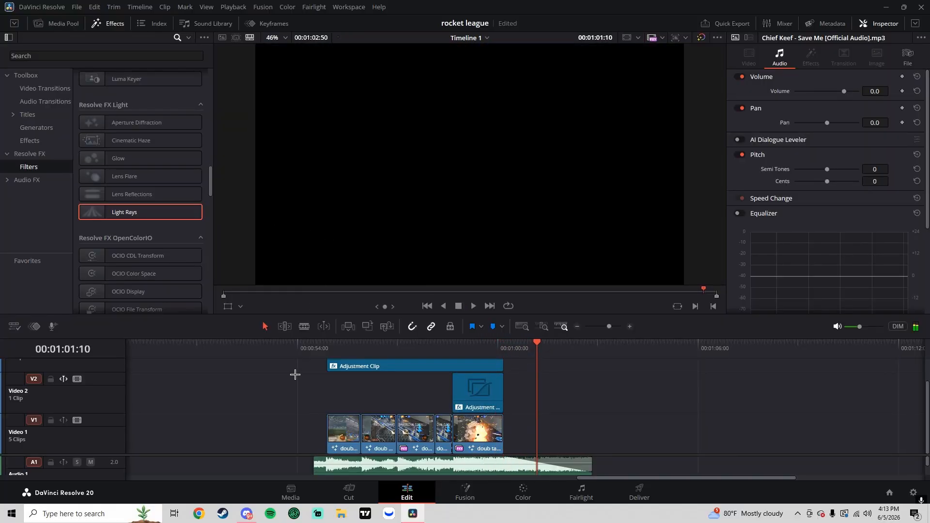
Add short fade-ins to the first gameplay clip and the start of the song, and play the edit to check them
{"action": "left_click", "coordinate": [308, 344]}
{"action": "key", "text": "shift+Right"}
{"action": "key", "text": "shift+Right"}
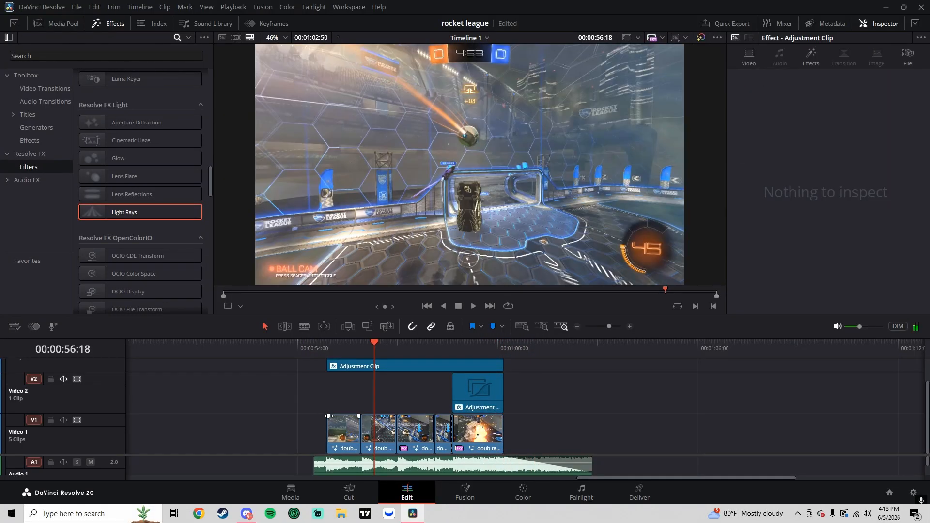
{"action": "left_click_drag", "start_coordinate": [329, 418], "coordinate": [341, 417]}
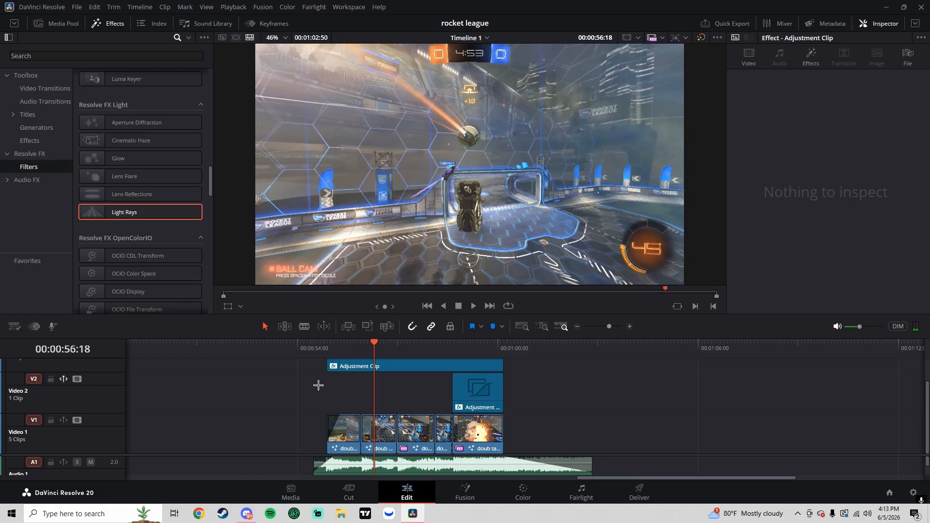
{"action": "left_click", "coordinate": [315, 346]}
{"action": "key", "text": "space"}
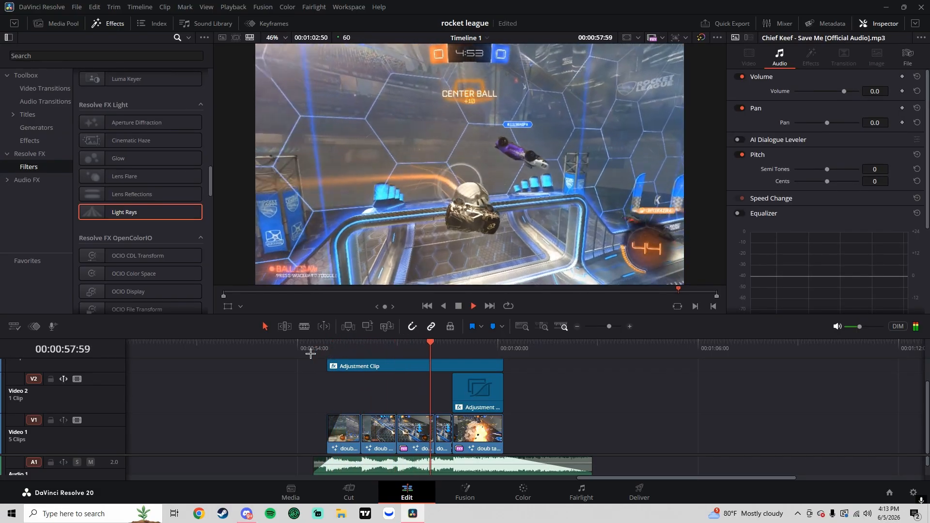
{"action": "key", "text": "space"}
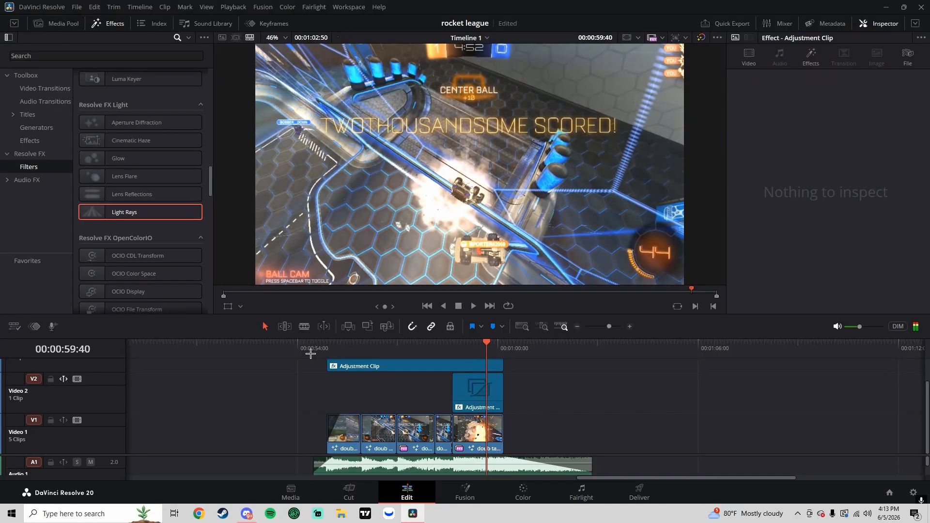
Save the project and enlarge the timeline view slightly
{"action": "key", "text": "ctrl+s"}
{"action": "left_click", "coordinate": [610, 327]}
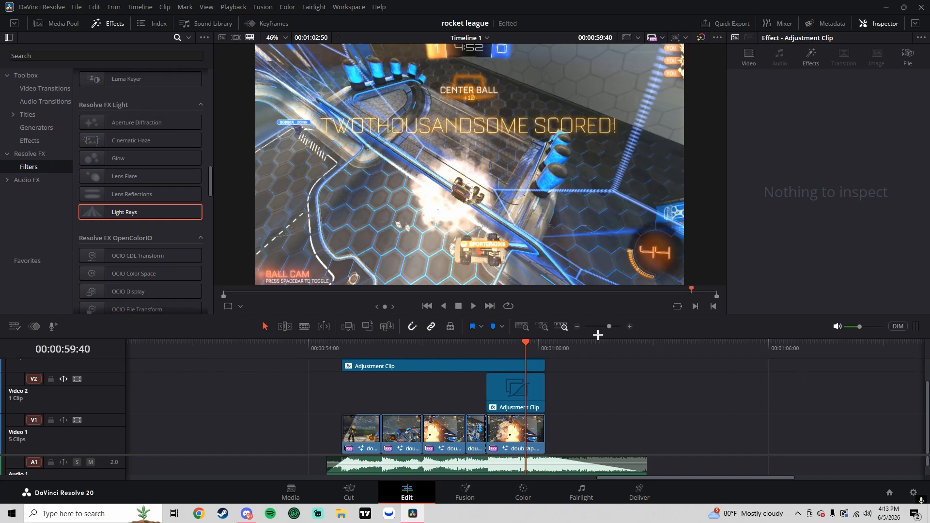
{"action": "mouse_move", "coordinate": [609, 327]}
{"action": "left_mouse_down"}
{"action": "mouse_move", "coordinate": [601, 328]}
{"action": "mouse_move", "coordinate": [609, 327]}
{"action": "left_mouse_up"}
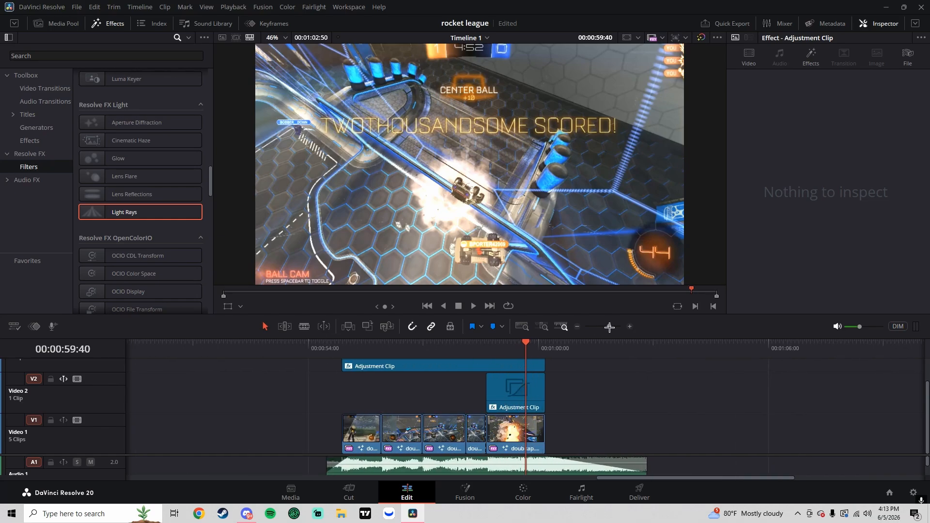